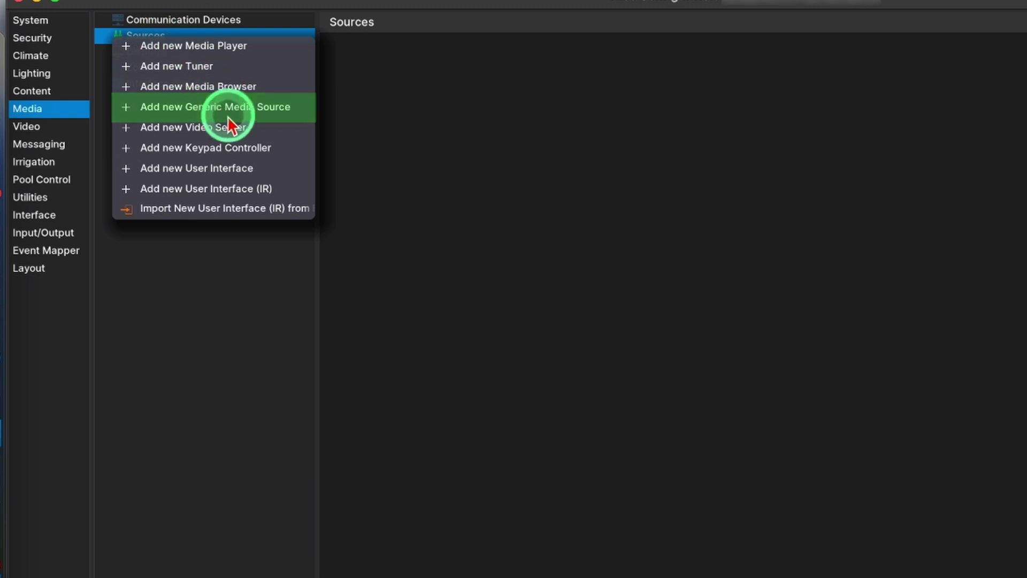
# - Start a new generic media source and import the driver file Sky_Pro_(Intrinsic_Dev).EDRVC
pyautogui.click(267, 120)
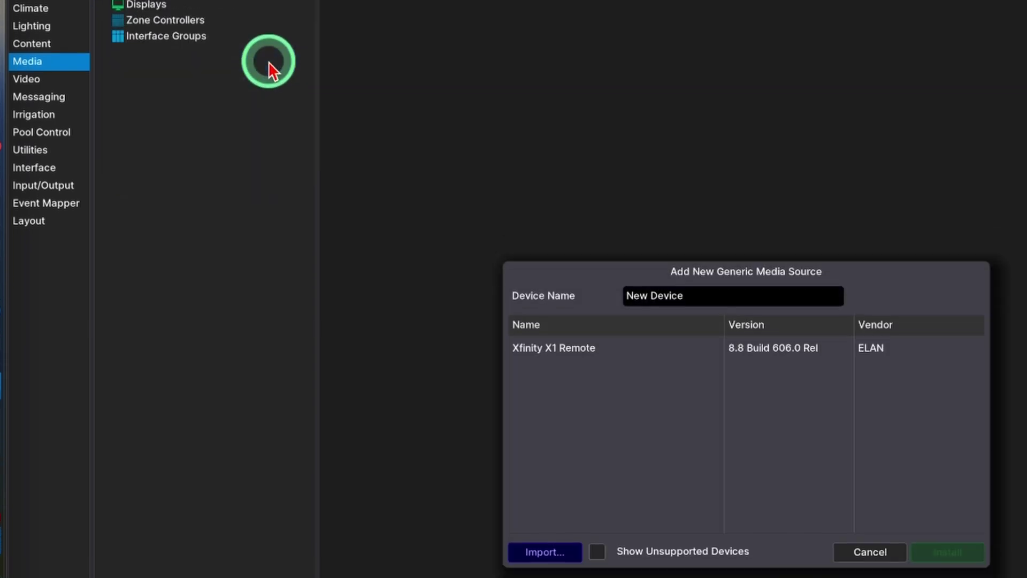
pyautogui.click(547, 414)
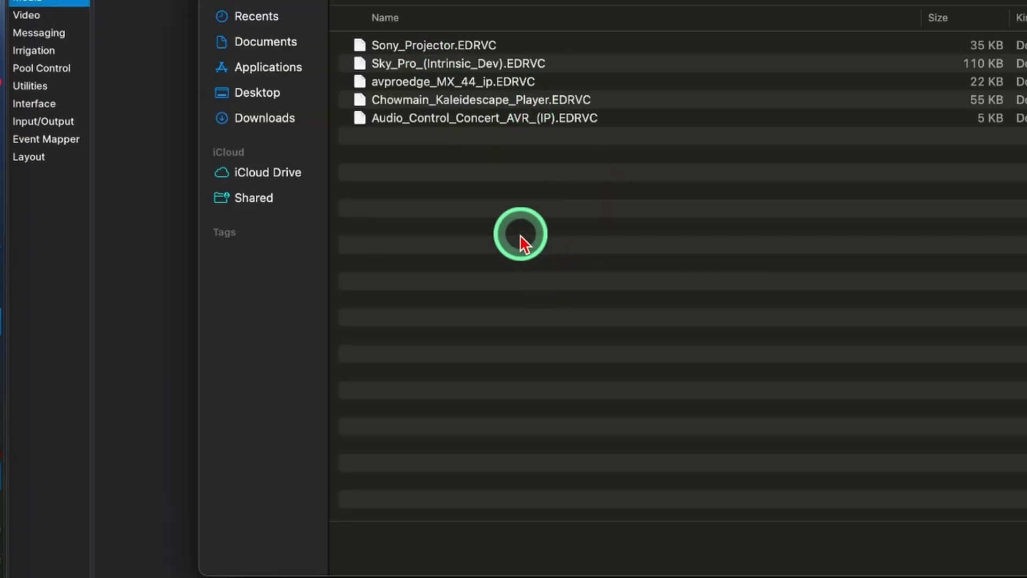
pyautogui.doubleClick(443, 64)
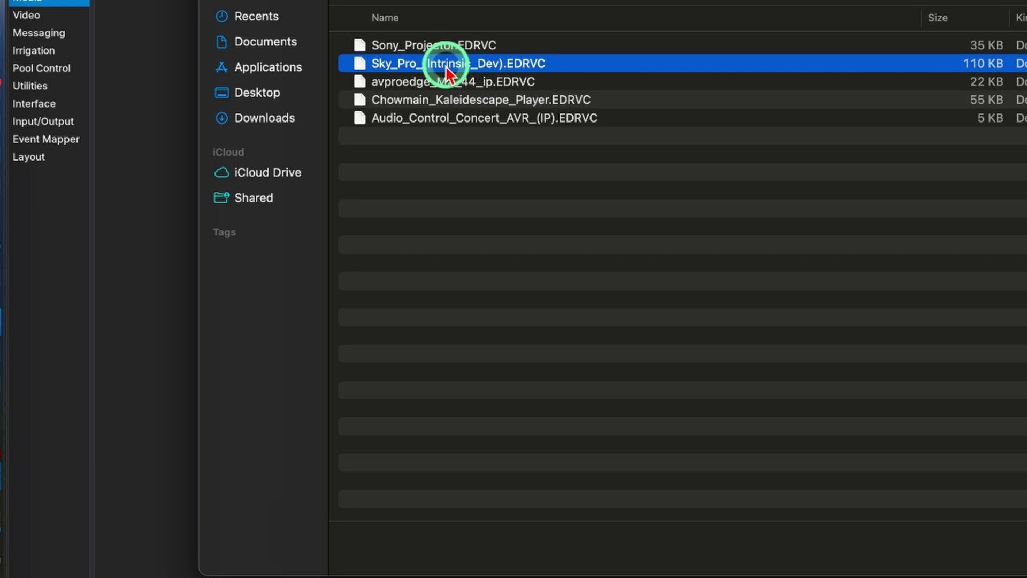
# - Choose the Intrinsic Dev Sky Pro driver, name the device Sky Q and install it
pyautogui.click(591, 283)
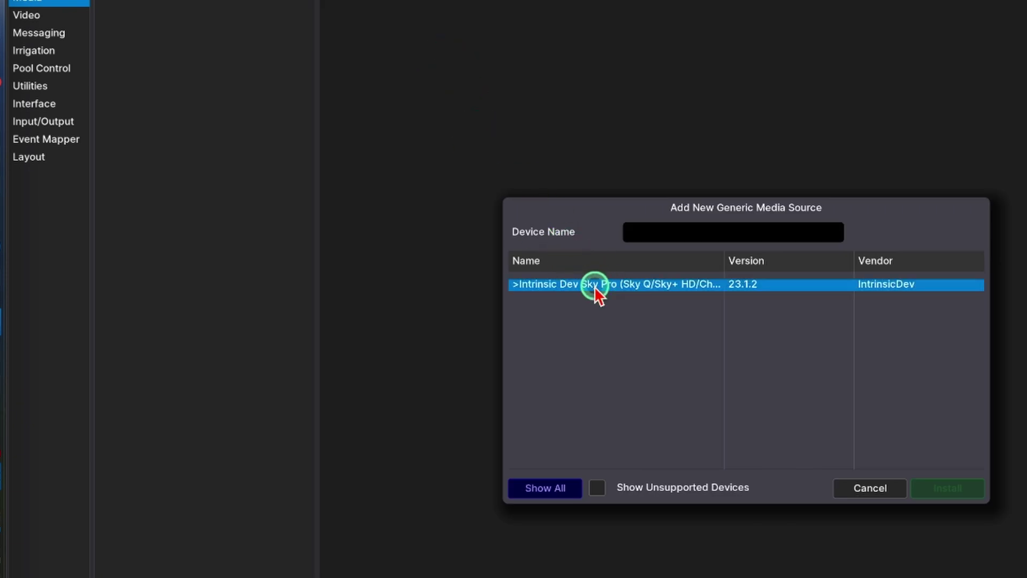
pyautogui.tripleClick(673, 233)
pyautogui.write('Sky')
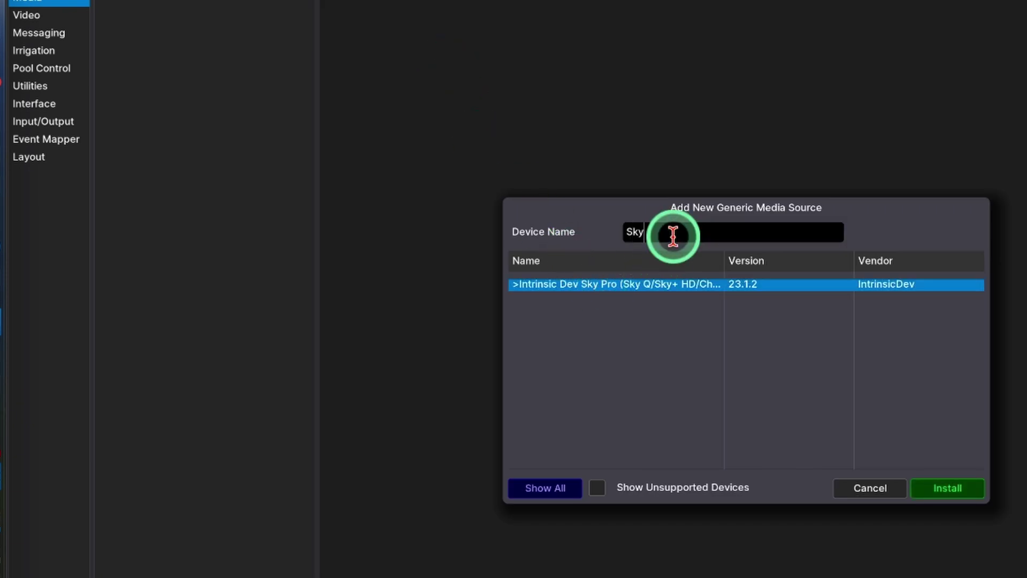
pyautogui.write(' Q')
pyautogui.click(952, 487)
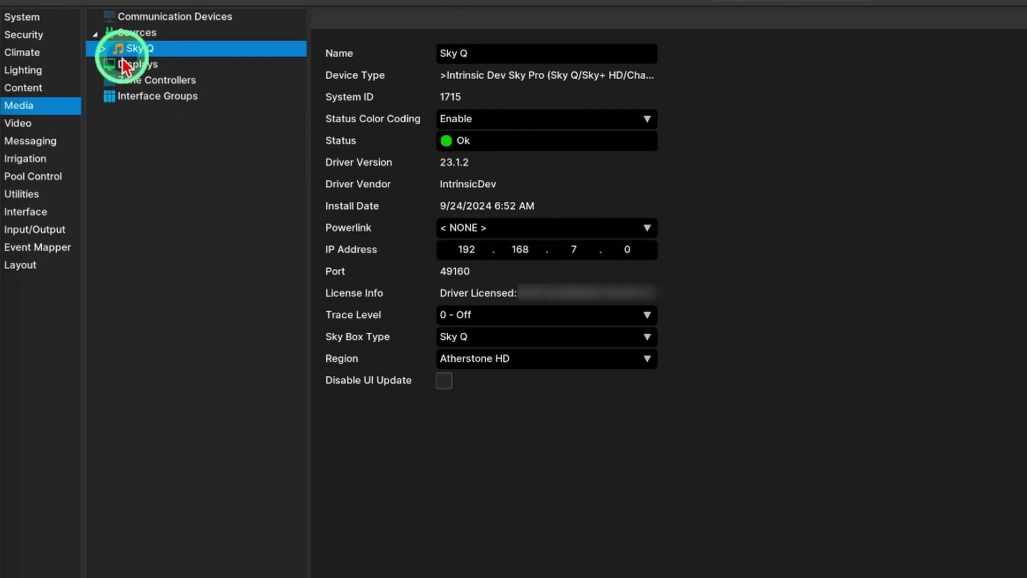
# - Examine the Sky Q source's Large Format Remote, Channels and What's On pages, then collapse the source
pyautogui.click(102, 48)
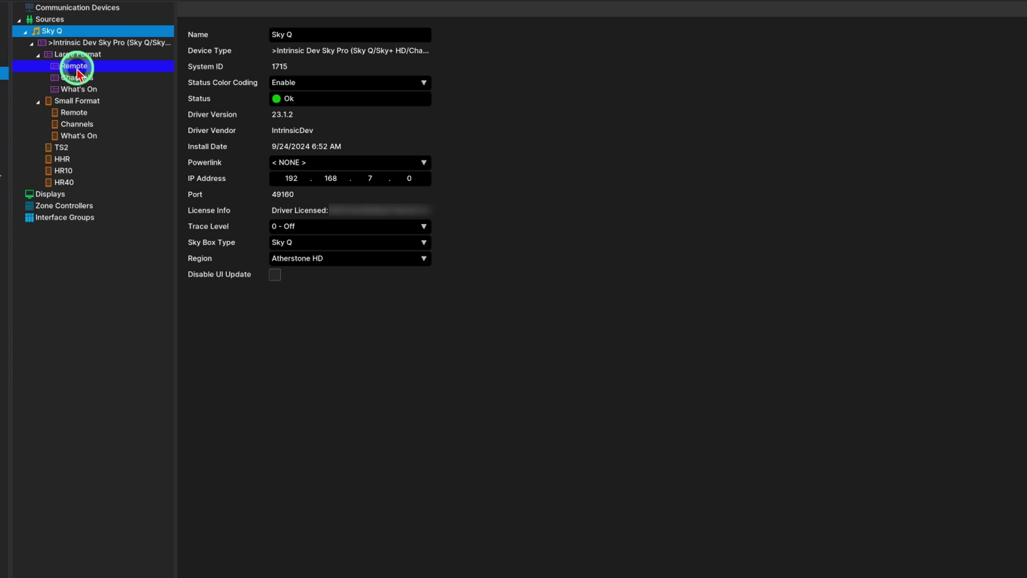
pyautogui.click(75, 66)
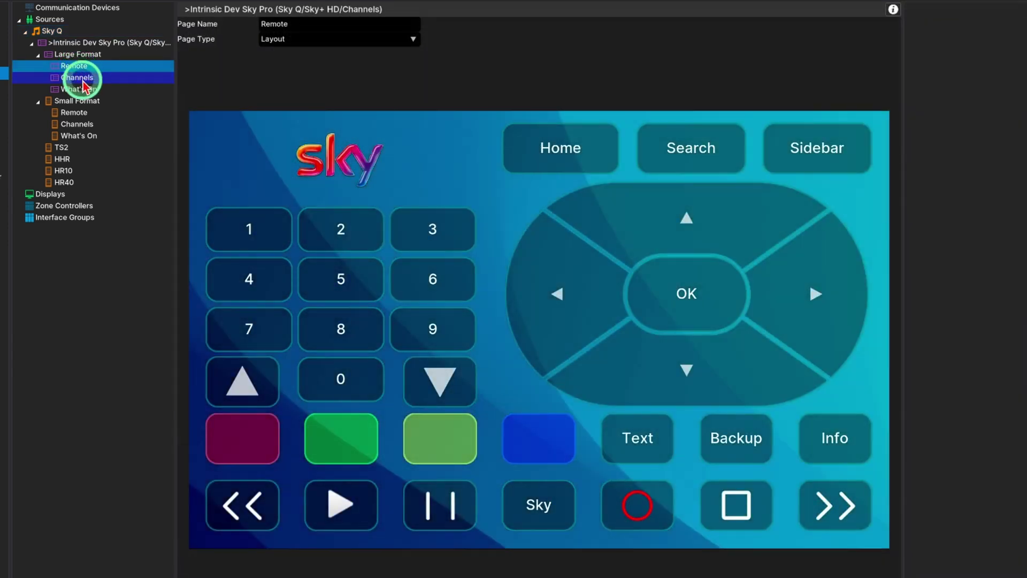
pyautogui.click(81, 78)
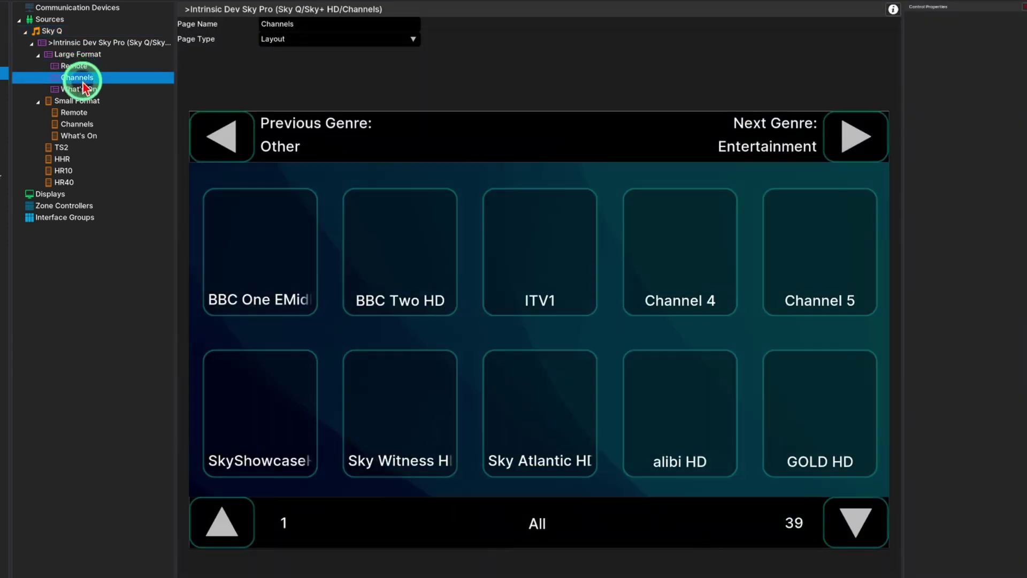
pyautogui.click(83, 91)
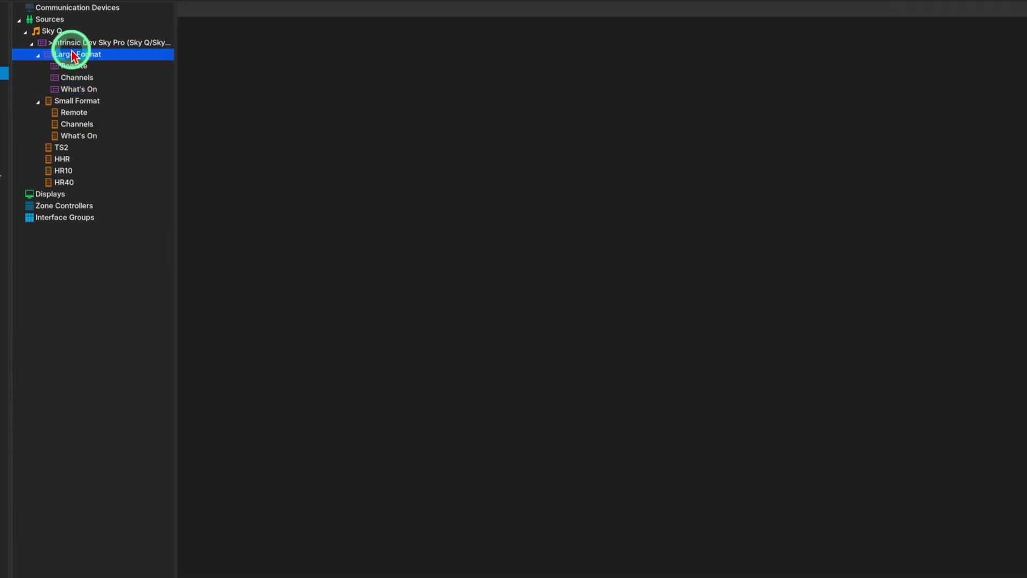
pyautogui.click(54, 32)
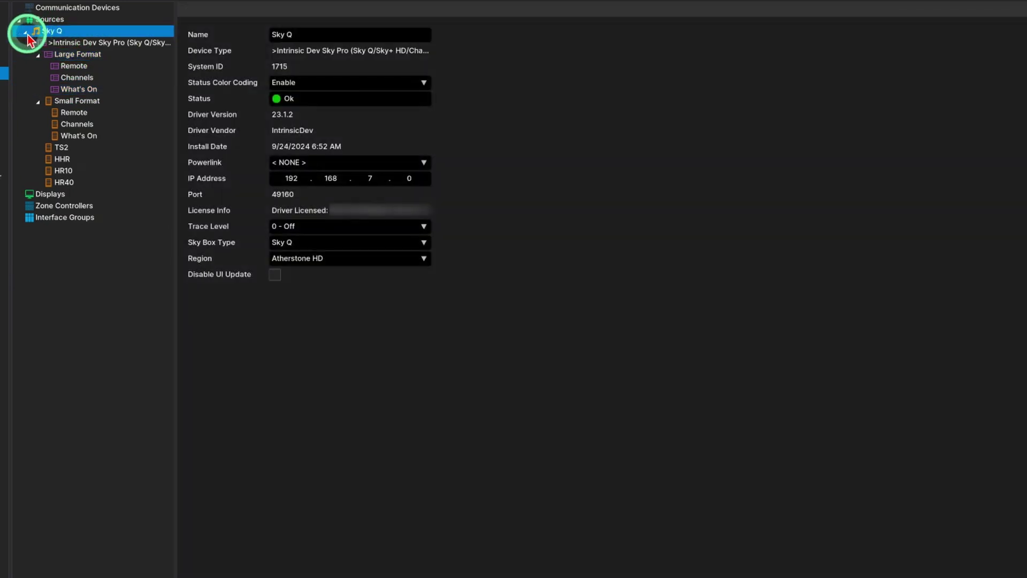
pyautogui.click(25, 31)
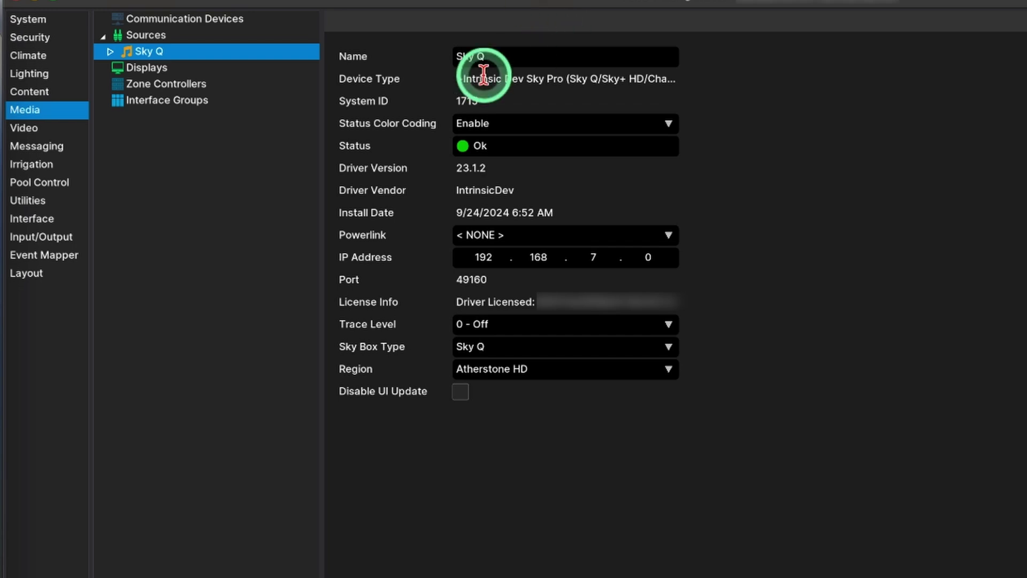
# - Start adding a new IR user interface to Sources and choose Apple as the manufacturer
pyautogui.rightClick(145, 38)
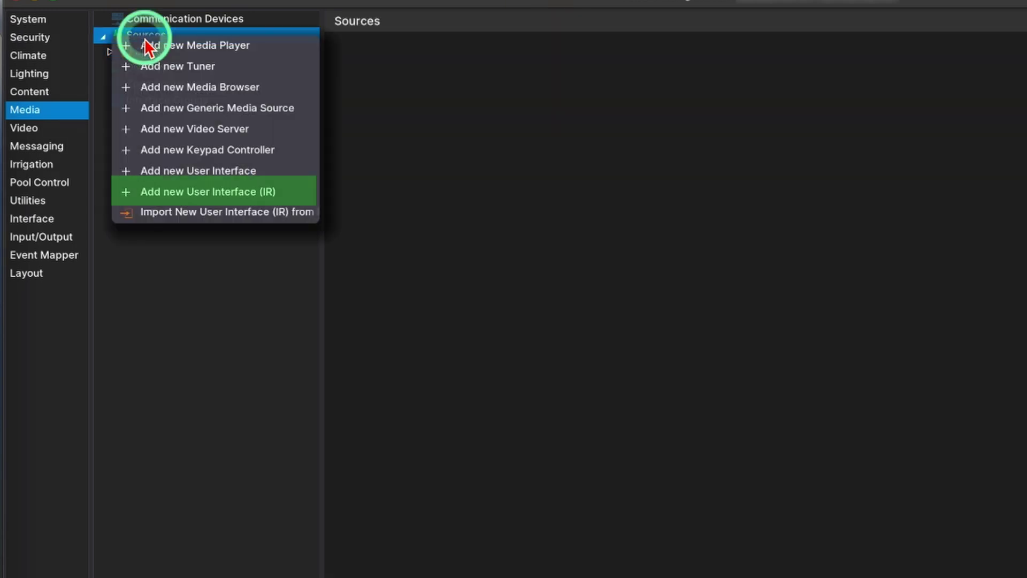
pyautogui.click(296, 199)
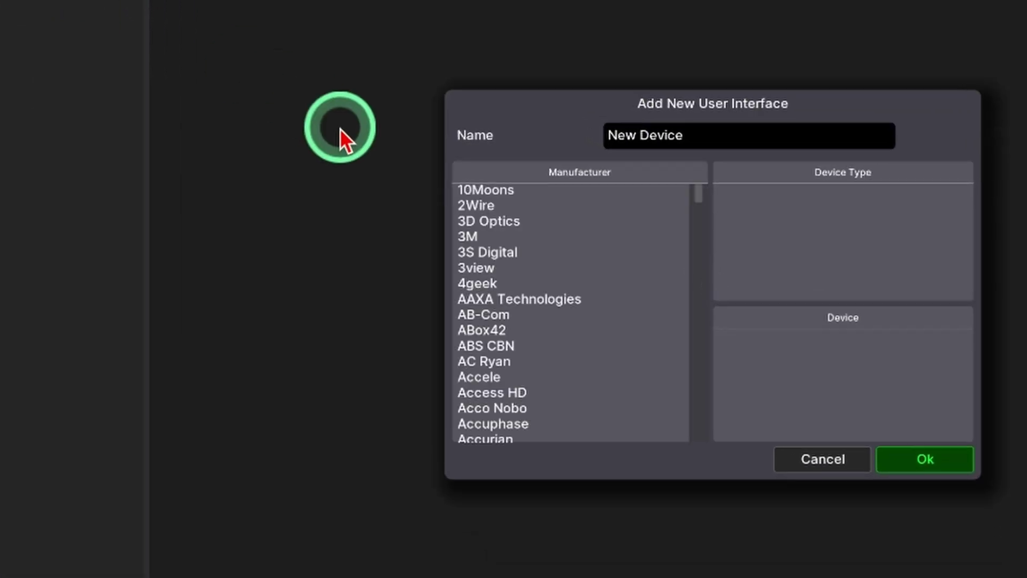
pyautogui.scroll(-1, 509, 269)
pyautogui.click(506, 268)
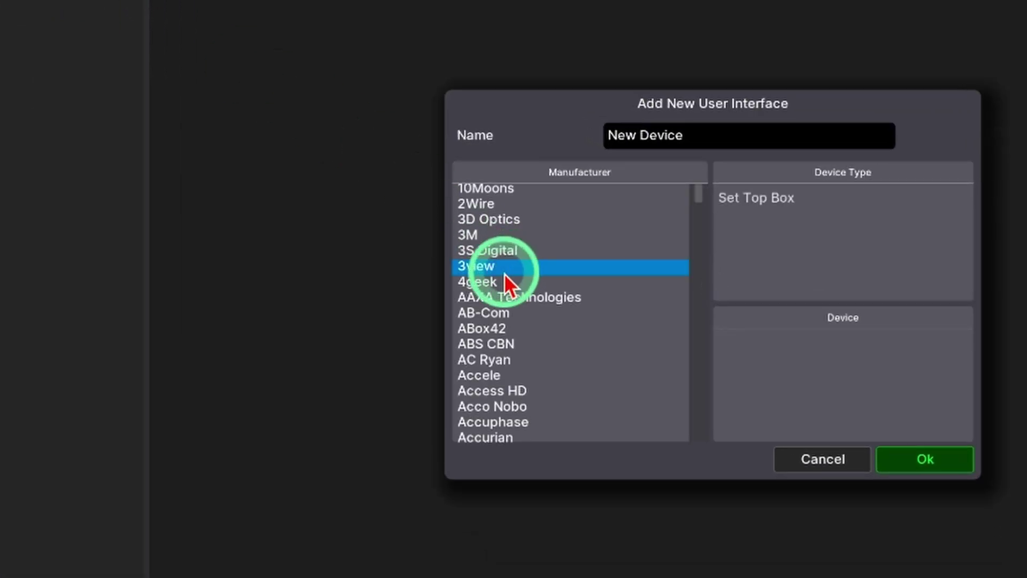
pyautogui.press('Down')
pyautogui.press('Down')
pyautogui.scroll(-10, 504, 274)
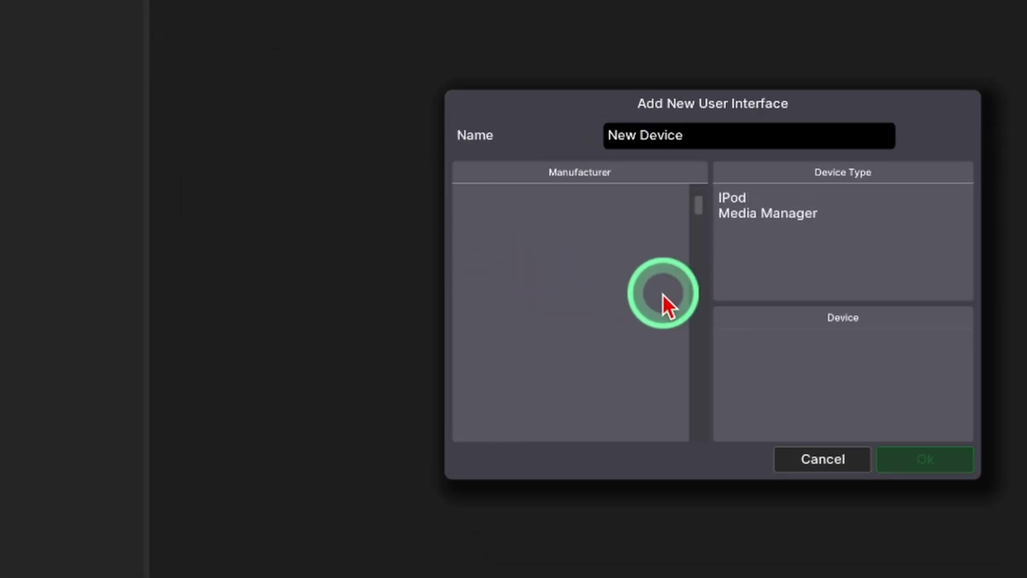
# - Choose the Media Manager device type and add the Apple TV_OOR.EIRX device
pyautogui.click(747, 219)
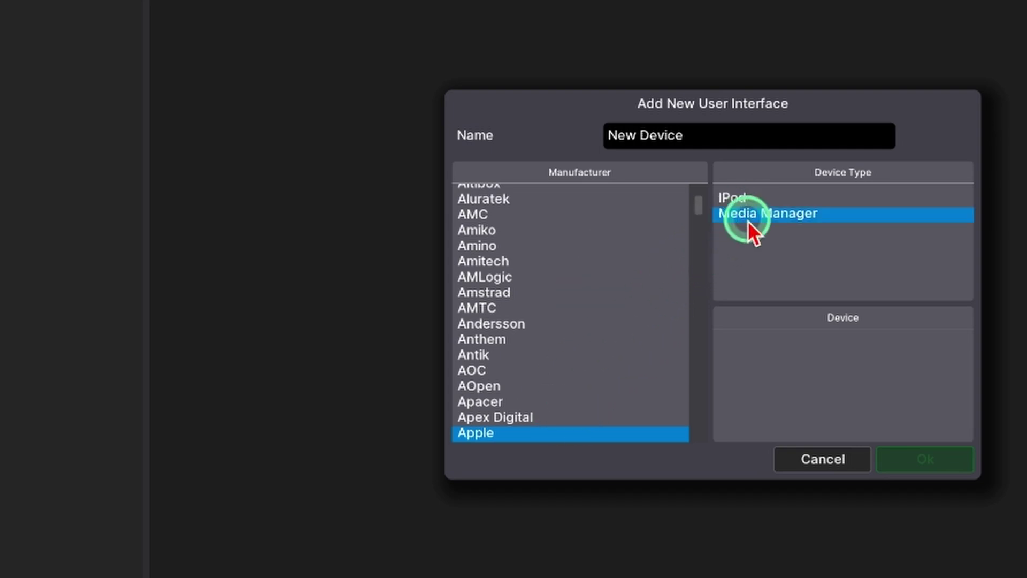
pyautogui.click(834, 346)
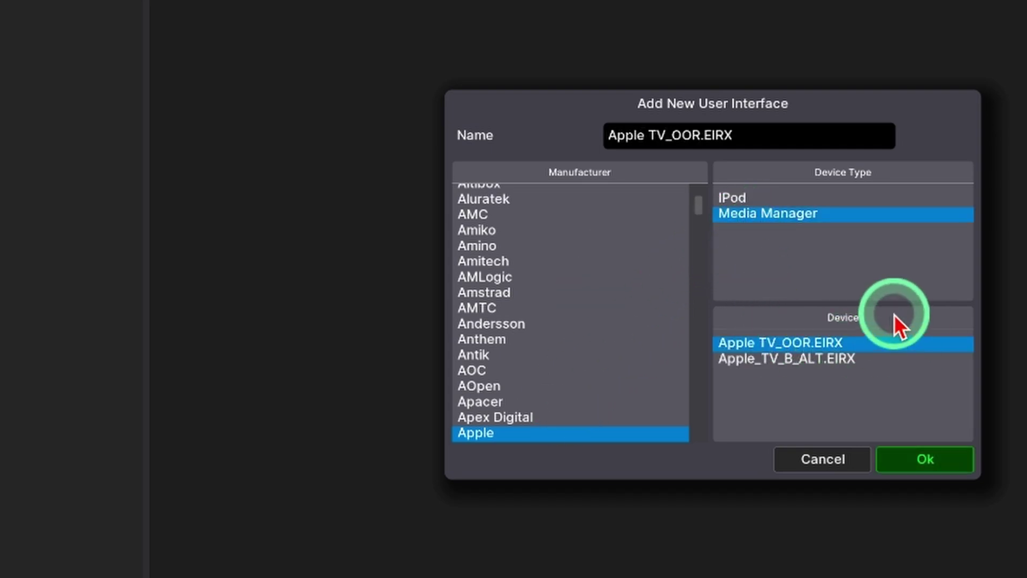
pyautogui.click(919, 458)
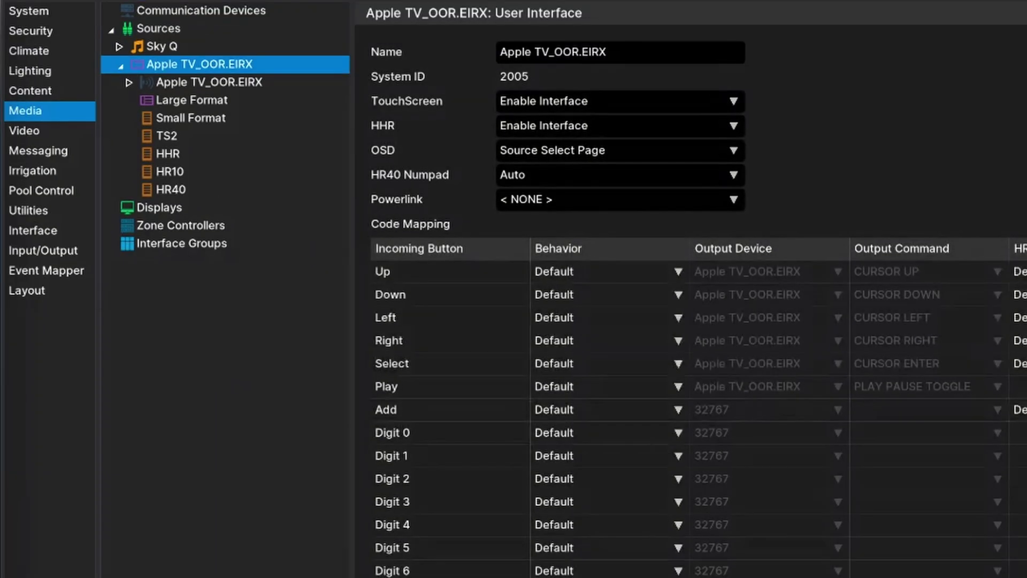
# - Set the Apple TV IR device's emitter to IR Output 01 and apply the change
pyautogui.click(181, 84)
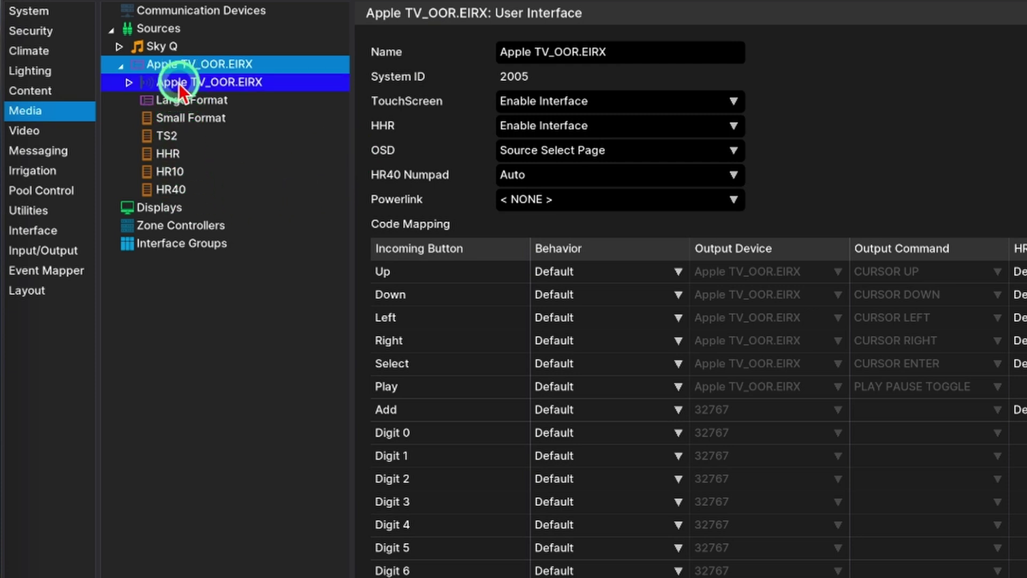
pyautogui.click(527, 101)
pyautogui.click(544, 133)
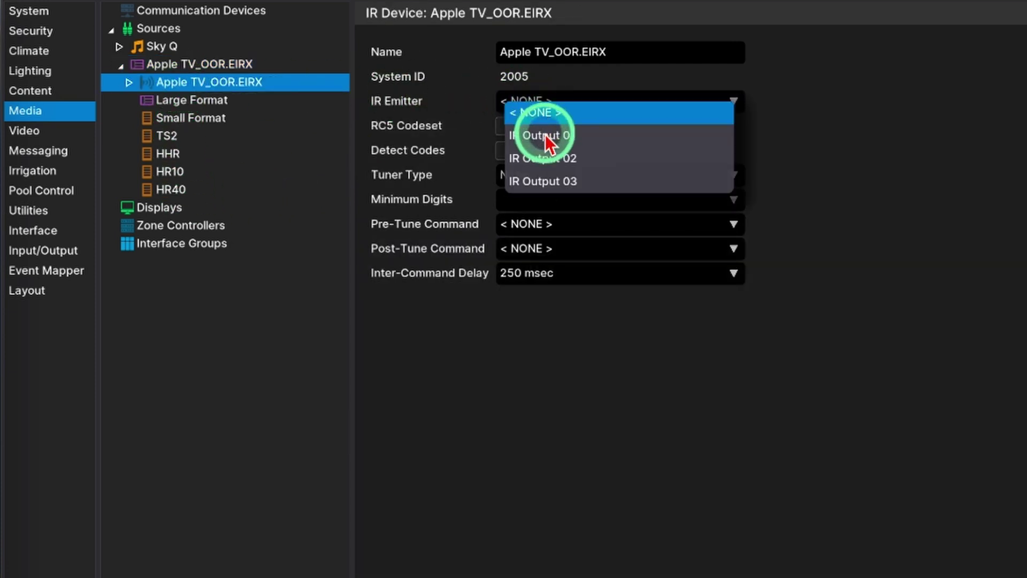
pyautogui.click(452, 532)
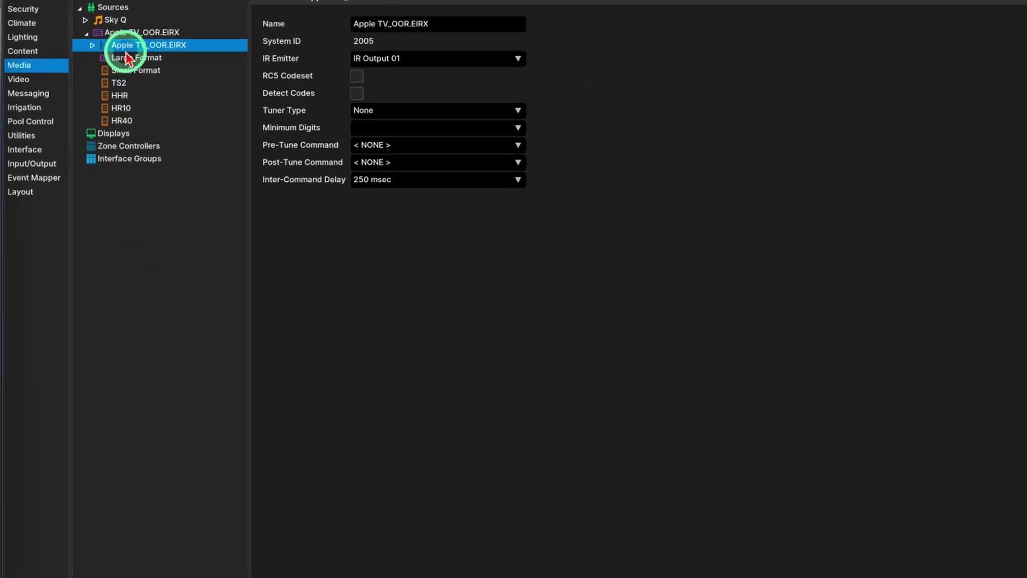
# - On the Apple TV Large Format page, delete every button in the left half except Play
pyautogui.click(126, 59)
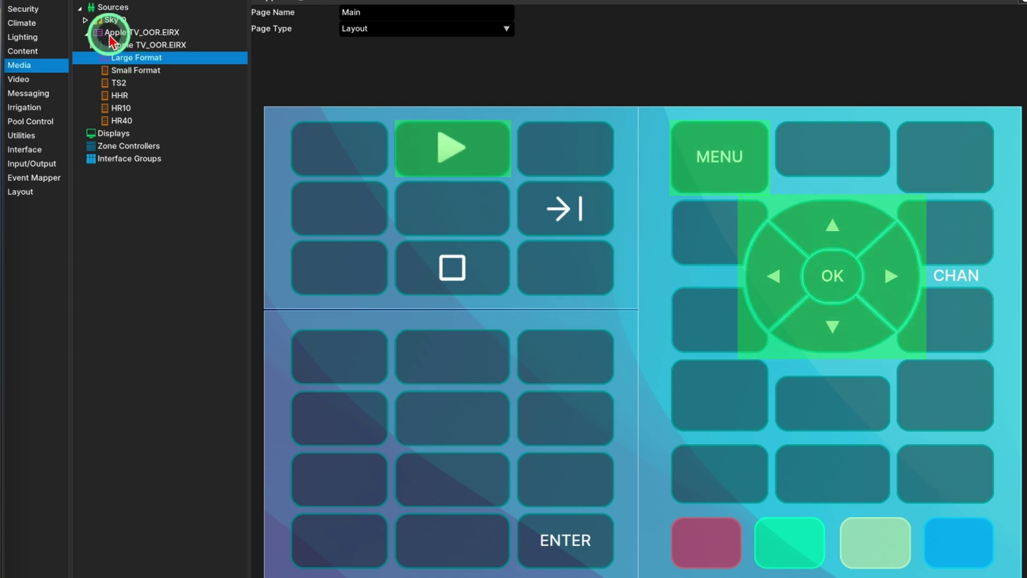
pyautogui.click(314, 129)
pyautogui.rightClick(551, 150)
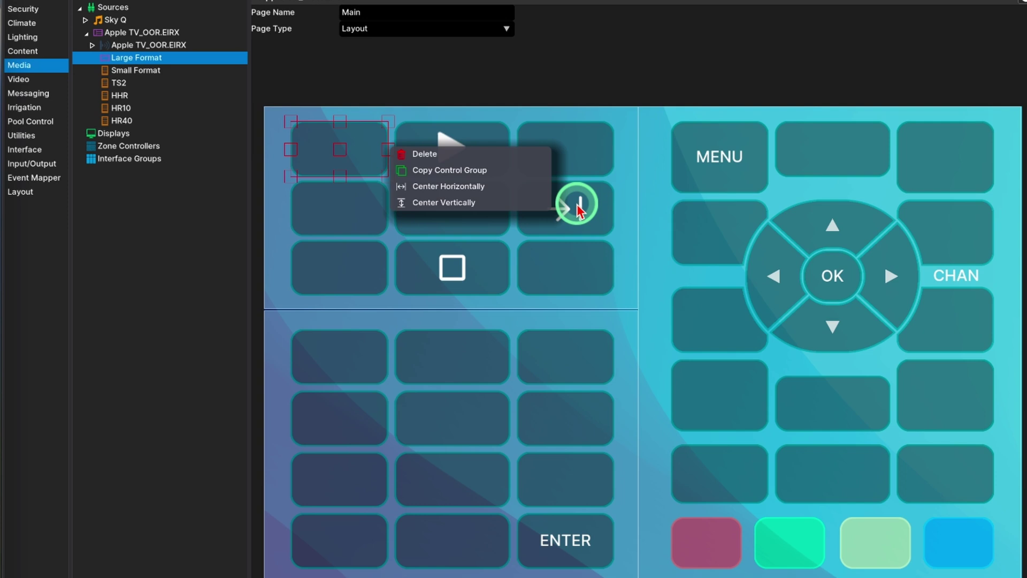
pyautogui.click(588, 143)
pyautogui.moveTo(589, 144); pyautogui.dragTo(363, 265)
pyautogui.moveTo(550, 273); pyautogui.dragTo(354, 481)
pyautogui.moveTo(340, 535); pyautogui.dragTo(448, 537)
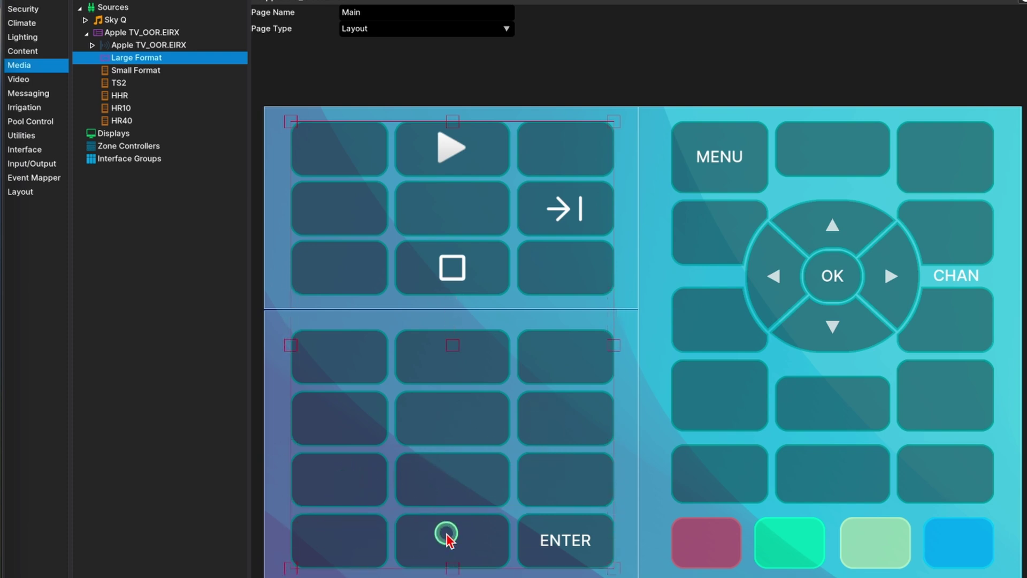
pyautogui.rightClick(563, 541)
pyautogui.click(455, 536)
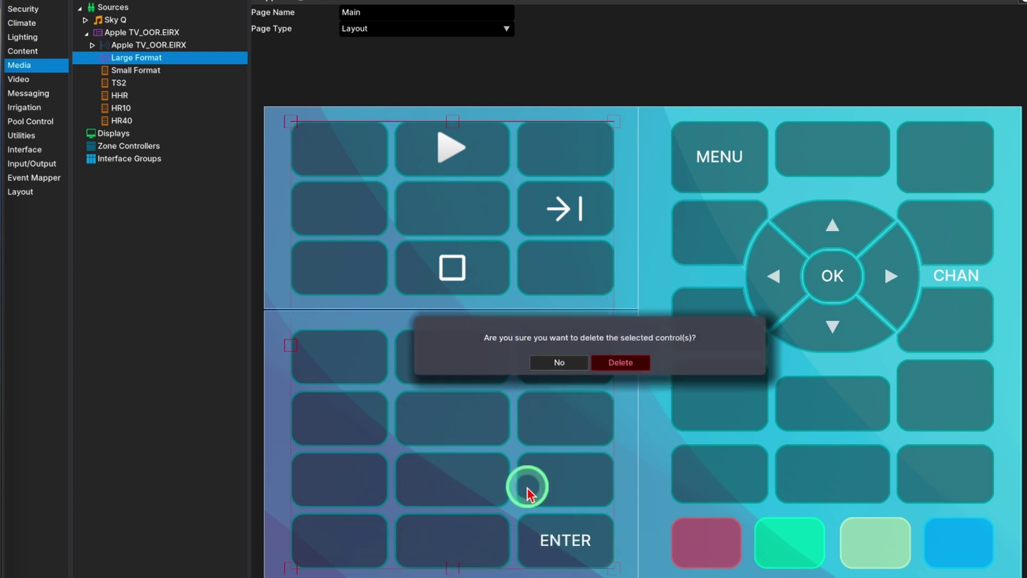
pyautogui.click(606, 368)
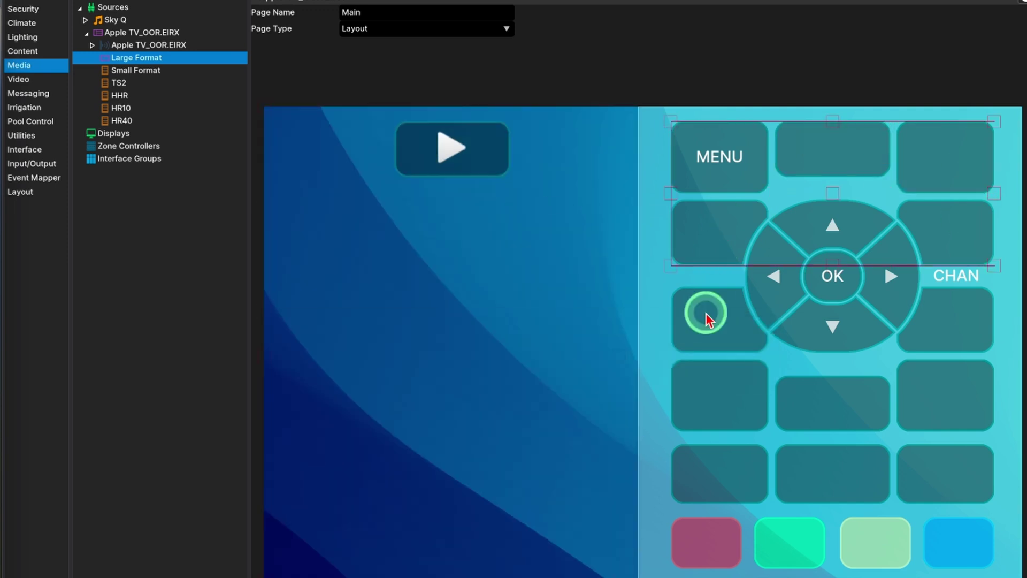
# - Delete the unused blank and coloured buttons in the page's right half, keeping MENU and the direction pad
pyautogui.click(834, 463)
pyautogui.rightClick(713, 543)
pyautogui.click(589, 536)
pyautogui.click(610, 375)
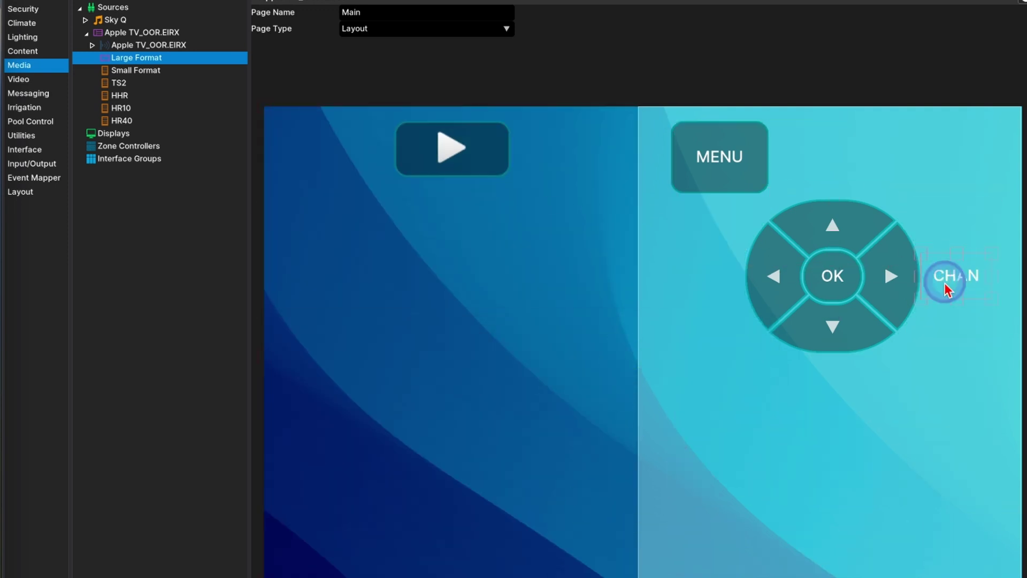
# - Delete the CHAN label and the light background panel behind the right-hand controls
pyautogui.click(945, 275)
pyautogui.press('Delete')
pyautogui.press('Return')
pyautogui.click(620, 375)
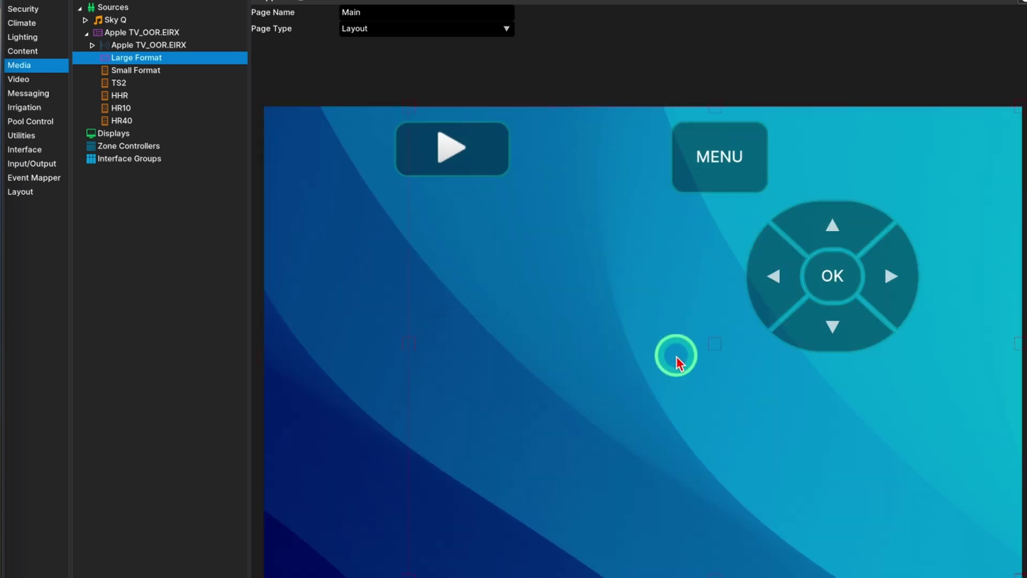
# - Move the direction pad to the middle of the page and center it horizontally
pyautogui.click(836, 278)
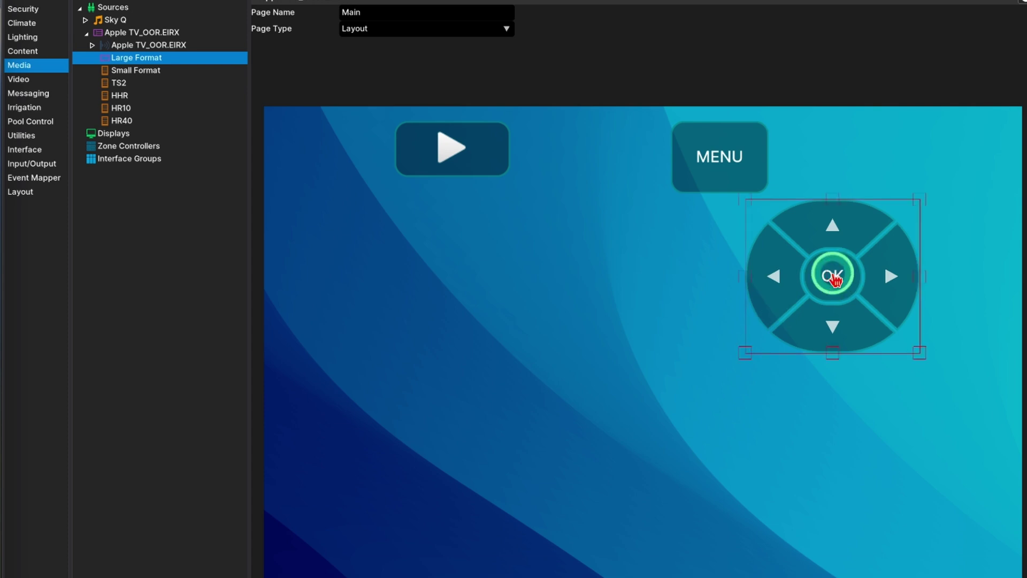
pyautogui.moveTo(836, 278); pyautogui.dragTo(645, 350)
pyautogui.rightClick(646, 350)
pyautogui.click(557, 394)
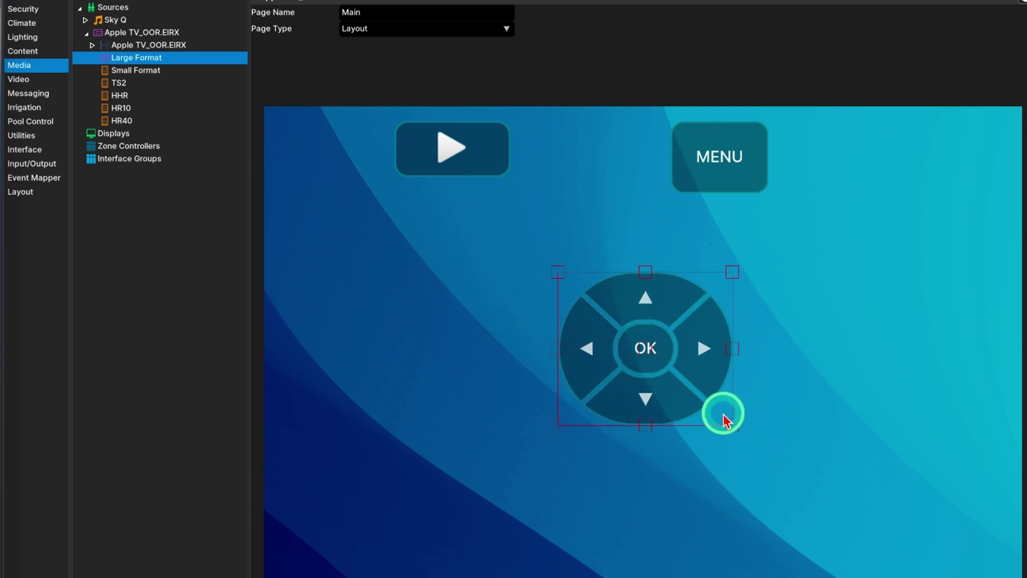
# - Enlarge the direction pad to nearly twice its size and center it horizontally on the page again
pyautogui.moveTo(730, 428); pyautogui.dragTo(860, 539)
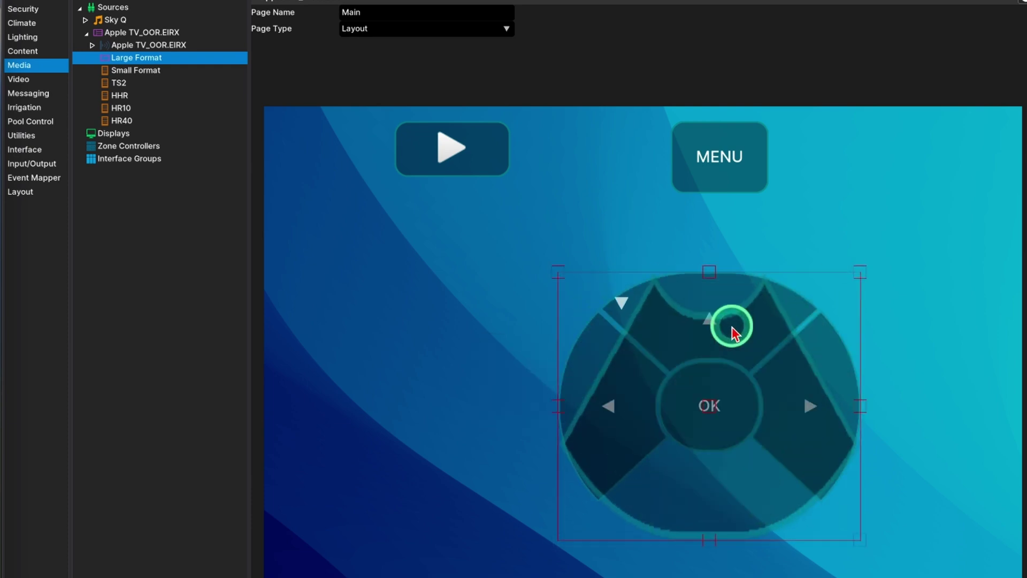
pyautogui.rightClick(731, 331)
pyautogui.click(629, 383)
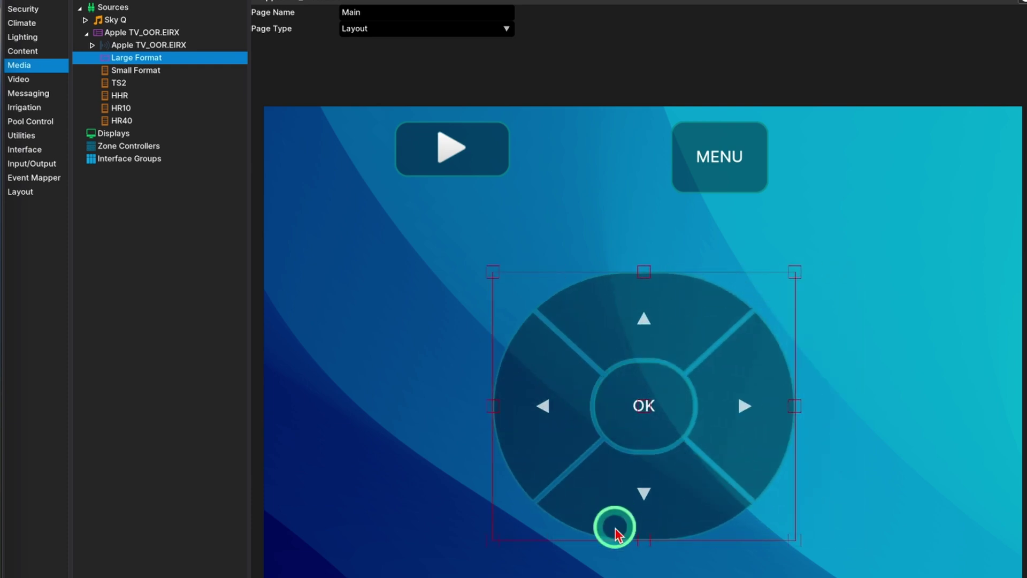
# - Stretch the direction pad slightly taller and center it vertically on the page
pyautogui.moveTo(644, 542); pyautogui.dragTo(646, 550)
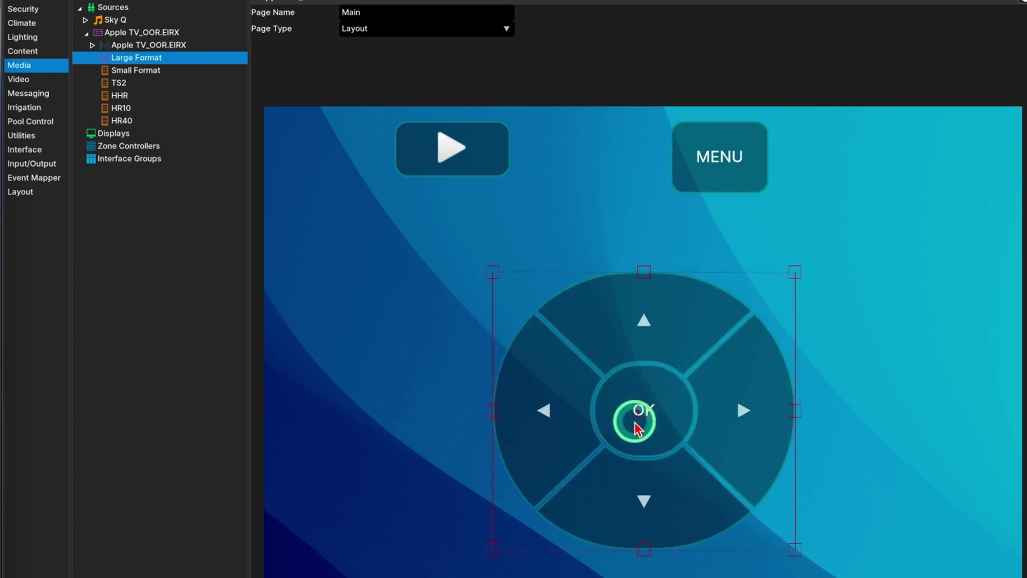
pyautogui.rightClick(656, 374)
pyautogui.click(570, 440)
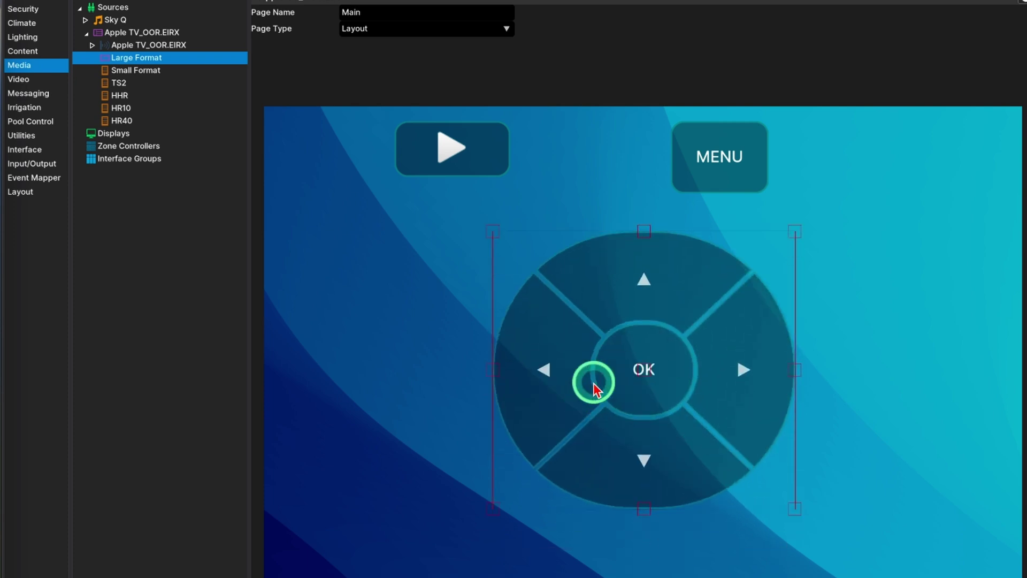
# - Move the play button below the direction pad, toward its left side, and enlarge it to about one and a half times its width
pyautogui.moveTo(452, 167); pyautogui.dragTo(413, 508)
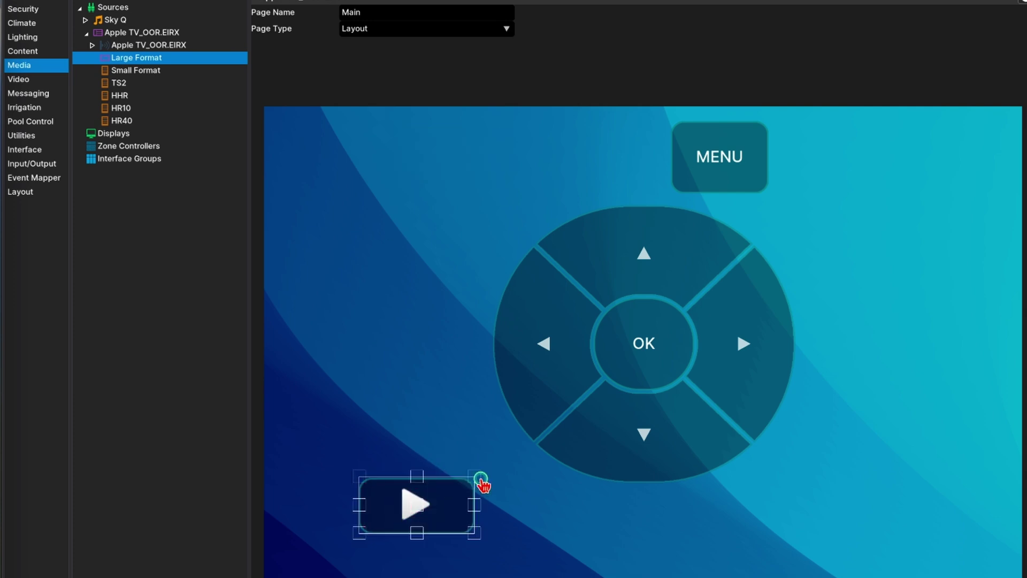
pyautogui.moveTo(475, 479); pyautogui.dragTo(530, 468)
pyautogui.click(438, 518)
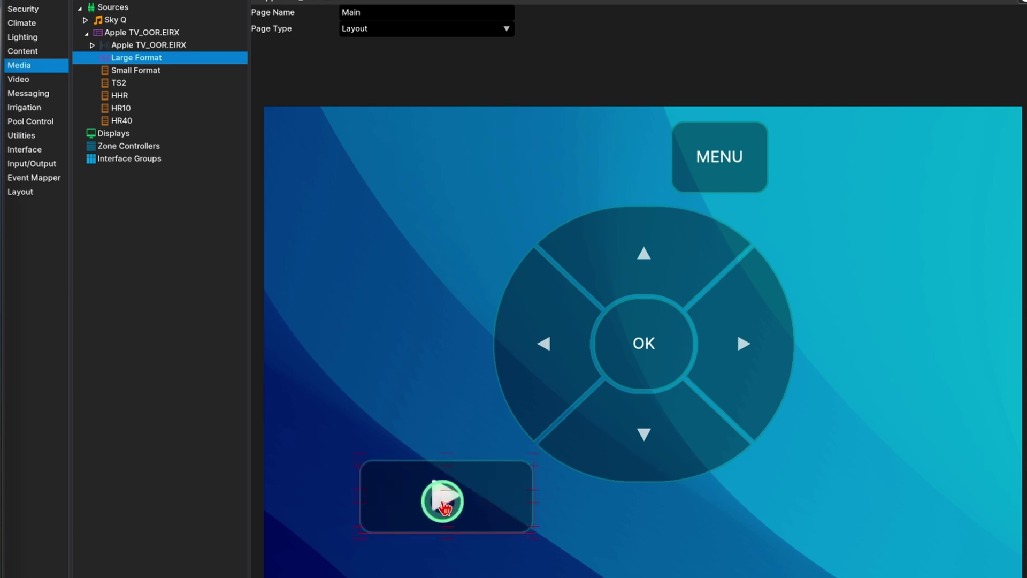
pyautogui.moveTo(444, 507); pyautogui.dragTo(496, 537)
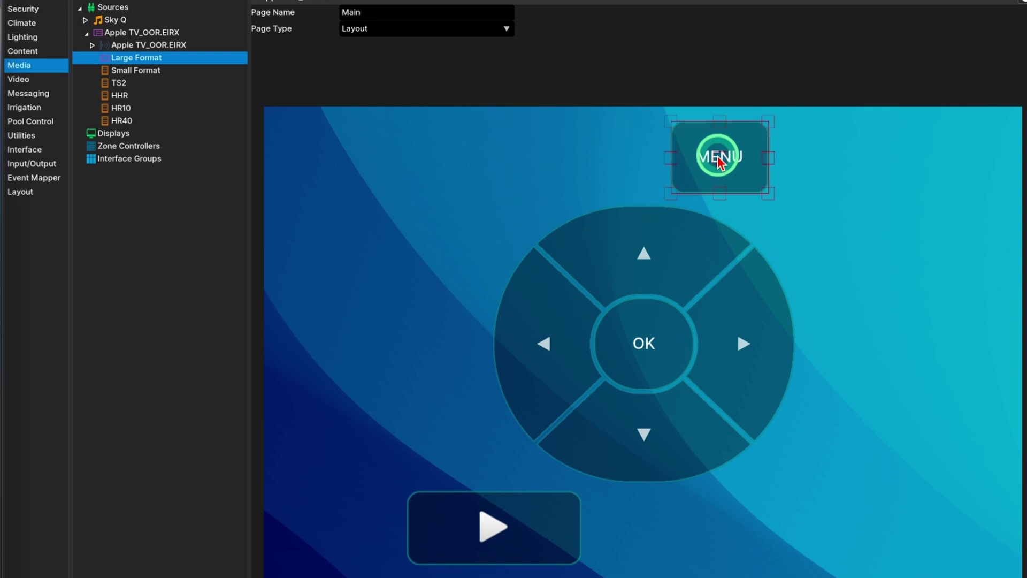
# - Match the MENU button's width and height to those of the play button
pyautogui.keyDown('ctrl'); pyautogui.click(690, 305); pyautogui.keyUp('ctrl')
pyautogui.keyDown('ctrl'); pyautogui.click(506, 520); pyautogui.keyUp('ctrl')
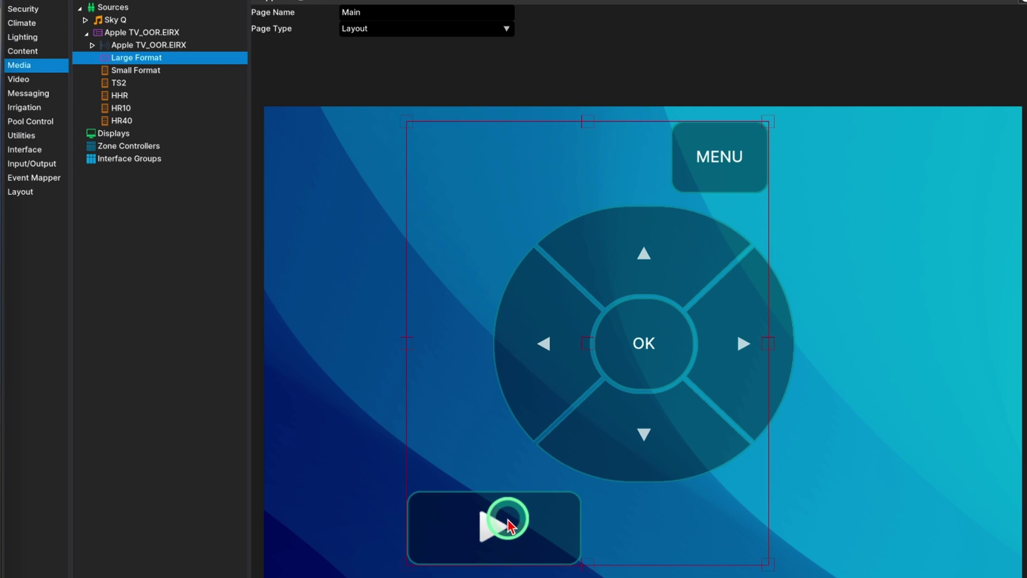
pyautogui.rightClick(508, 525)
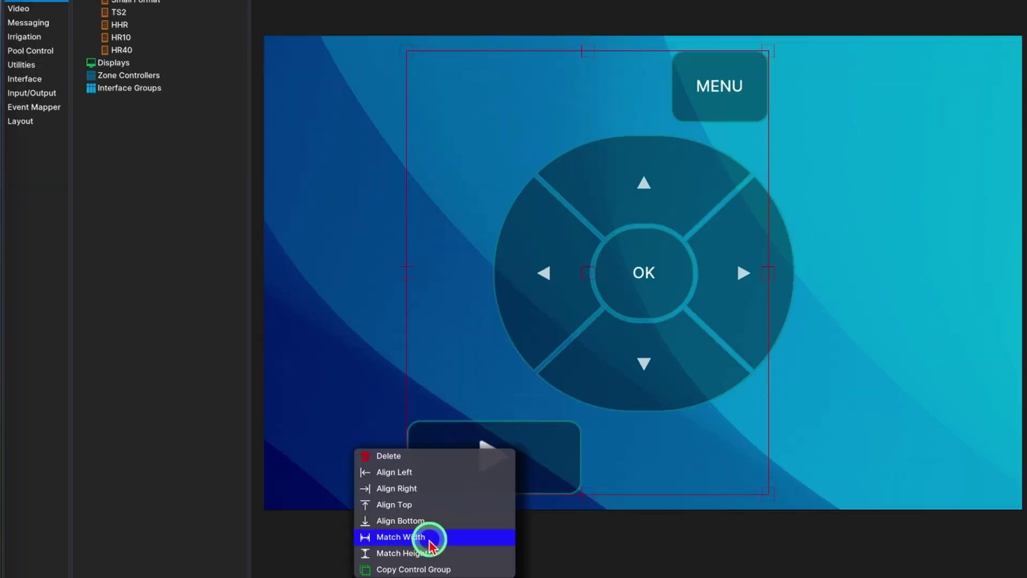
pyautogui.click(425, 577)
pyautogui.rightClick(532, 471)
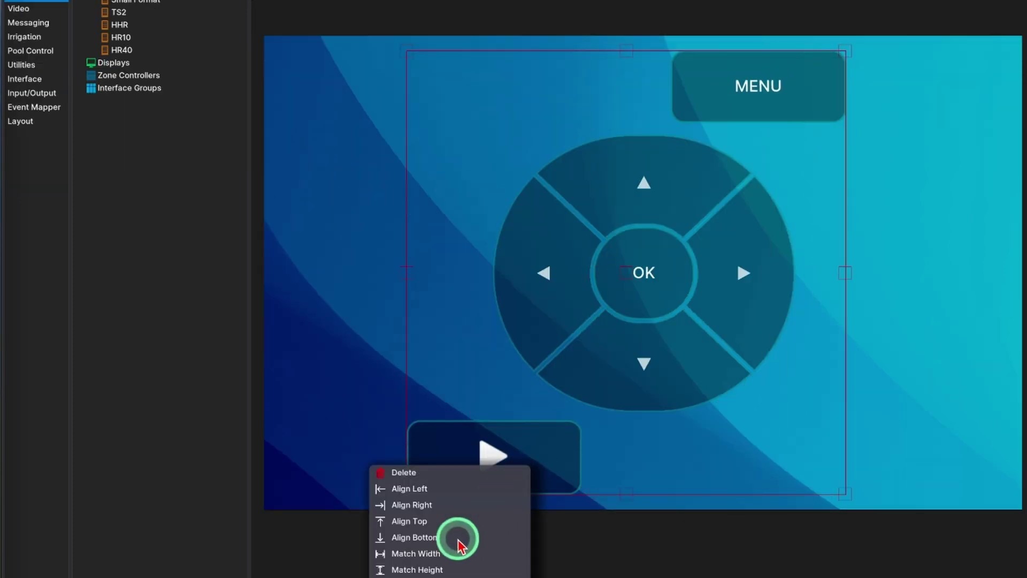
pyautogui.click(421, 569)
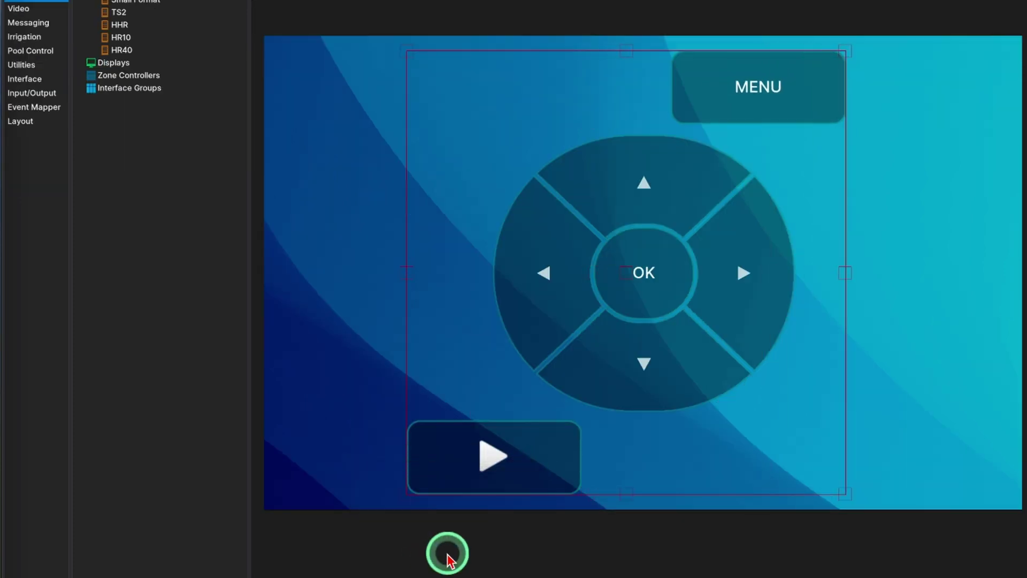
# - Align the MENU and play buttons along their bottom edges and center the pair beneath the direction pad
pyautogui.rightClick(518, 462)
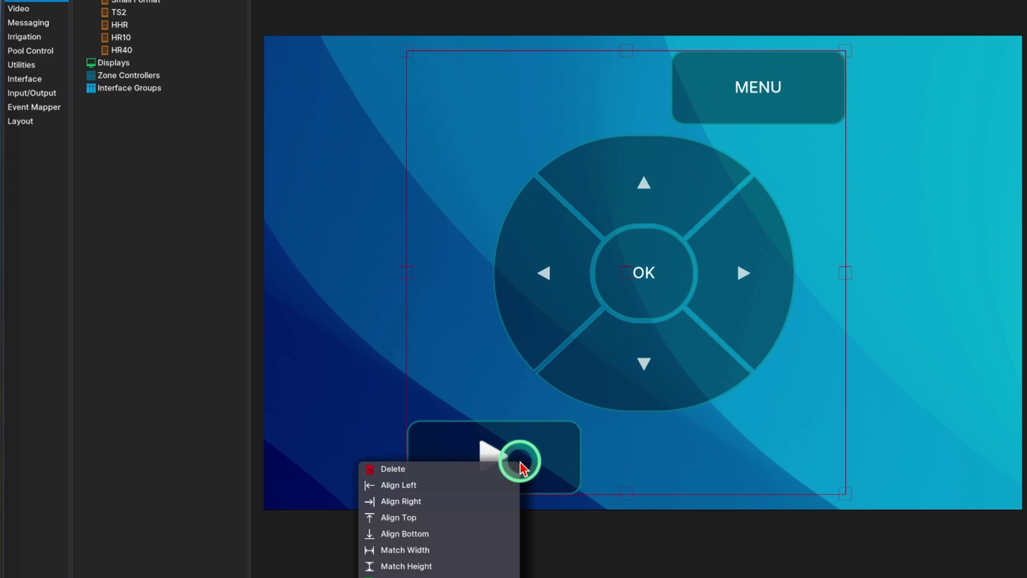
pyautogui.click(415, 534)
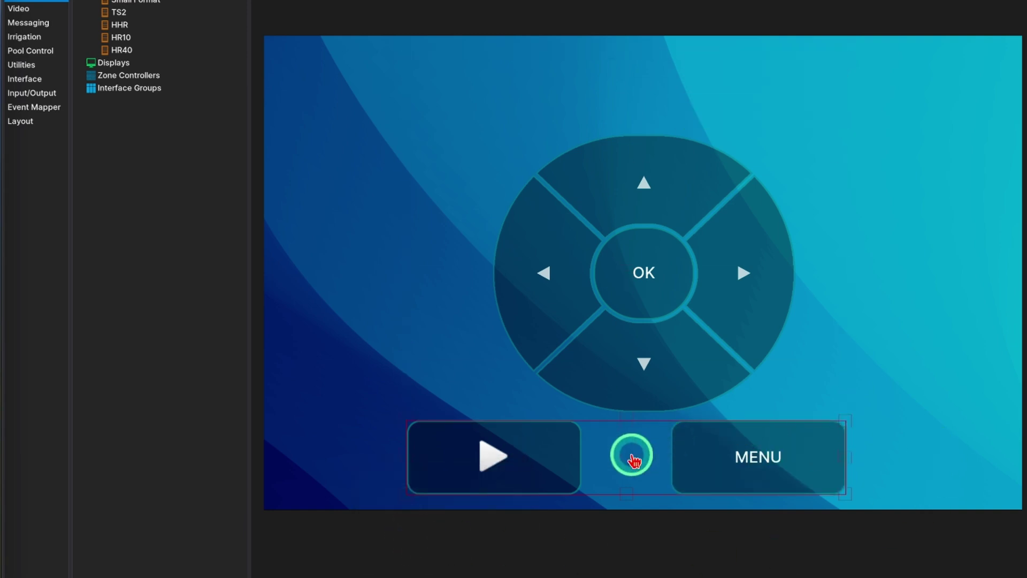
pyautogui.moveTo(629, 467); pyautogui.dragTo(649, 461)
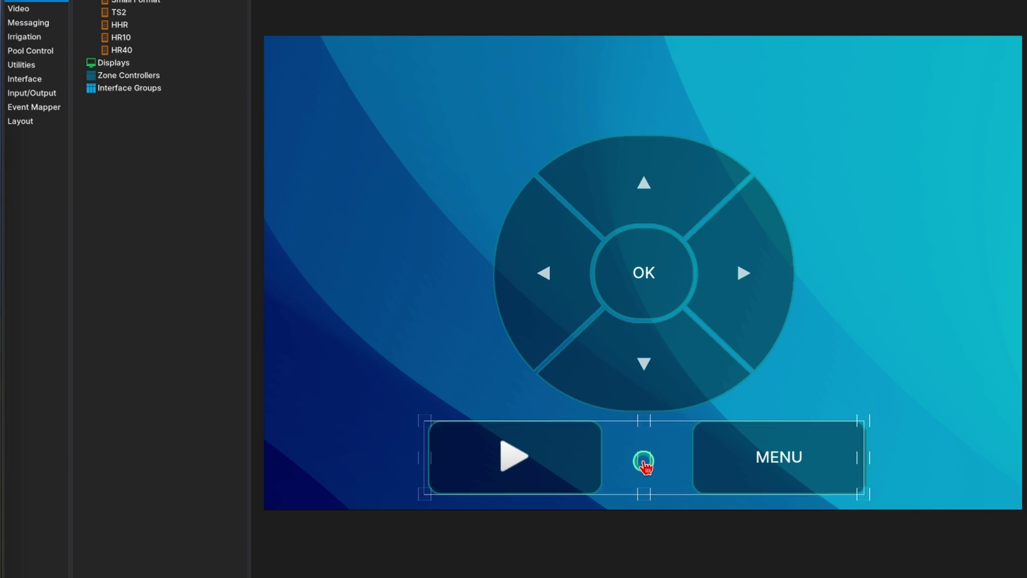
pyautogui.click(918, 377)
# - Add a new Icon Image component to the empty upper-right area of the remote page
pyautogui.rightClick(866, 92)
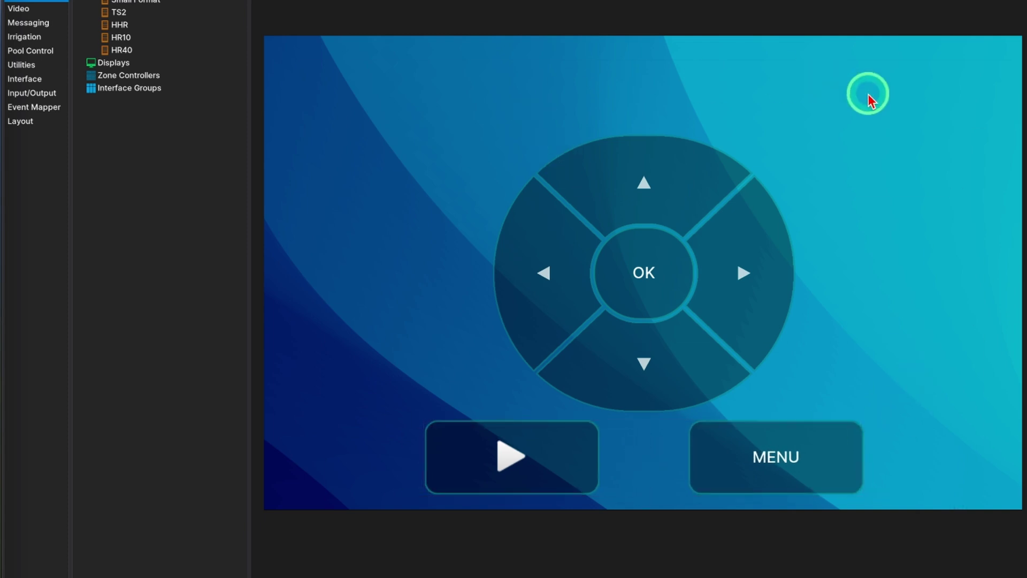
pyautogui.click(862, 105)
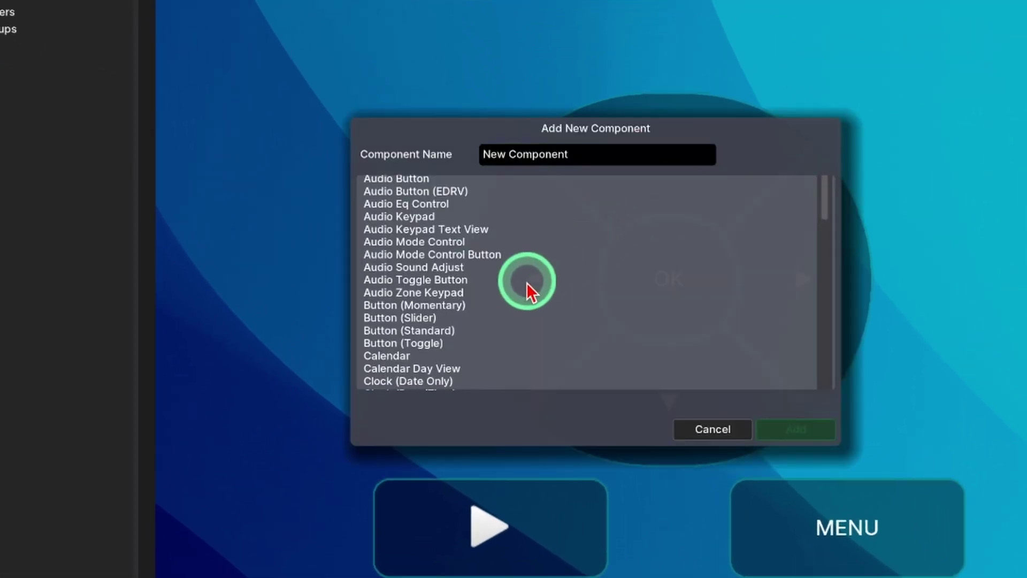
pyautogui.click(466, 294)
pyautogui.scroll(-1, 440, 297)
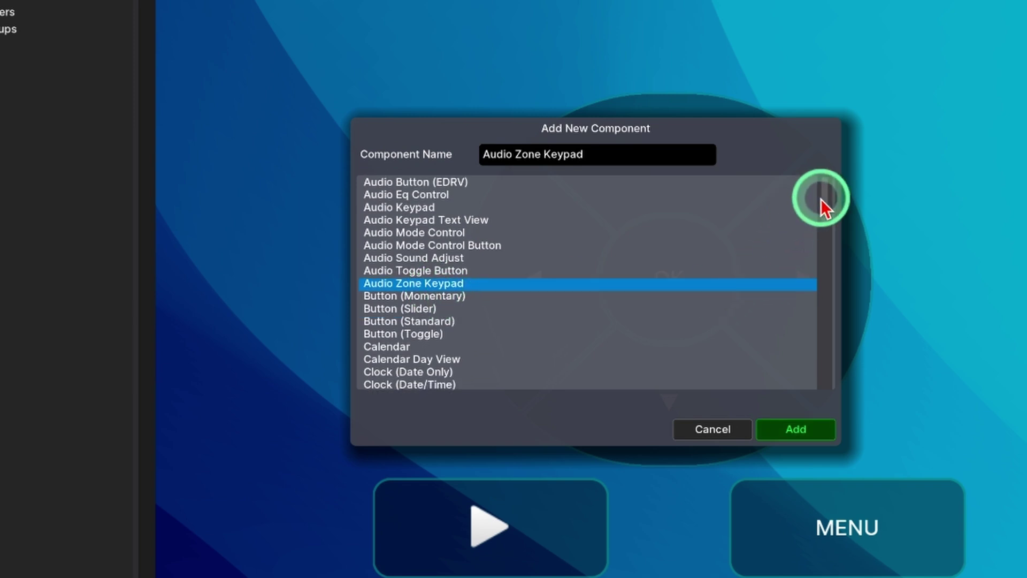
pyautogui.moveTo(824, 199); pyautogui.dragTo(824, 256)
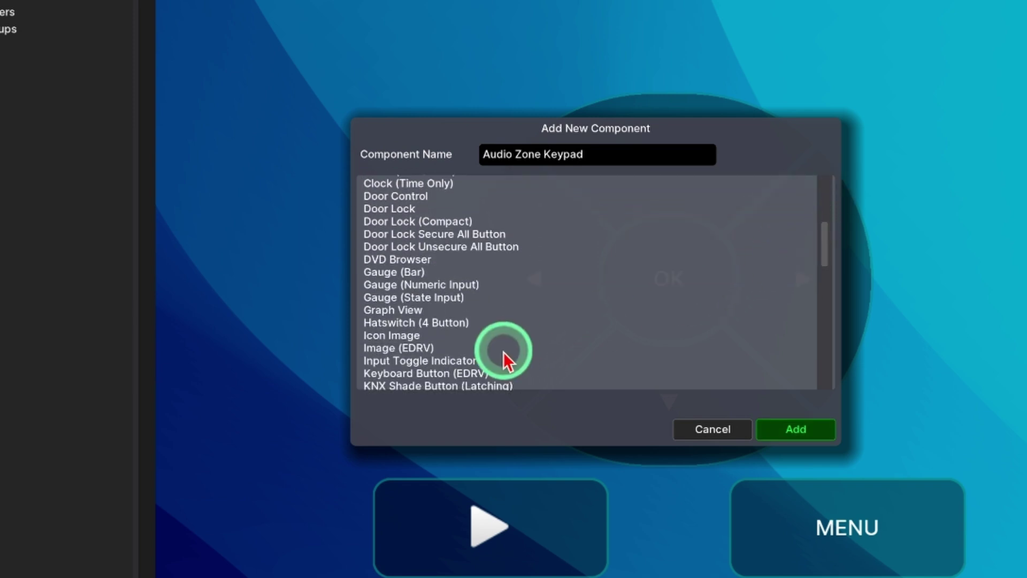
pyautogui.click(535, 340)
pyautogui.click(796, 429)
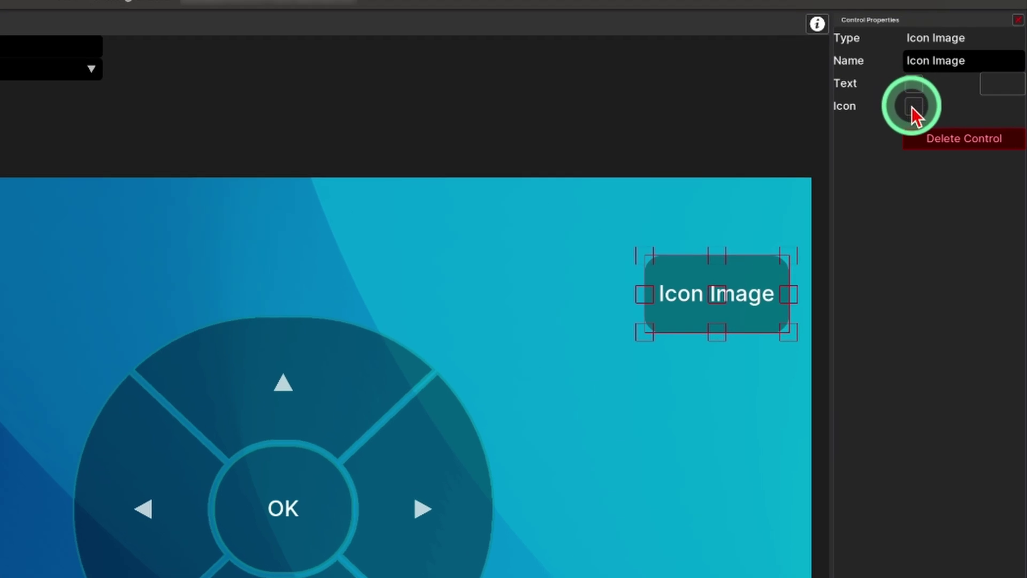
# - Enable the icon on the new component and assign it the white AppleTV logo from the MEDIA BRANDS folder
pyautogui.click(913, 106)
pyautogui.click(971, 110)
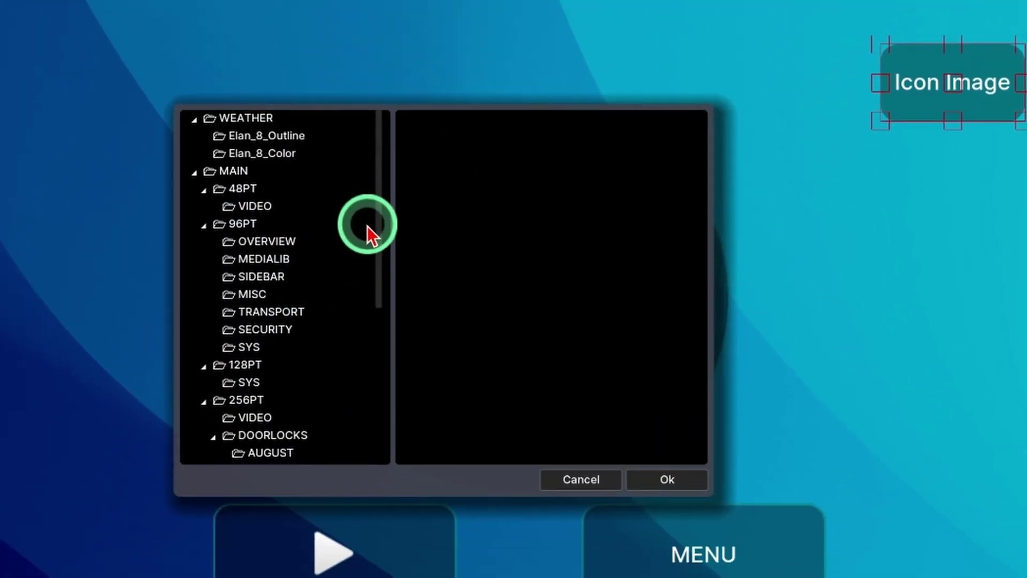
pyautogui.moveTo(379, 224); pyautogui.dragTo(387, 380)
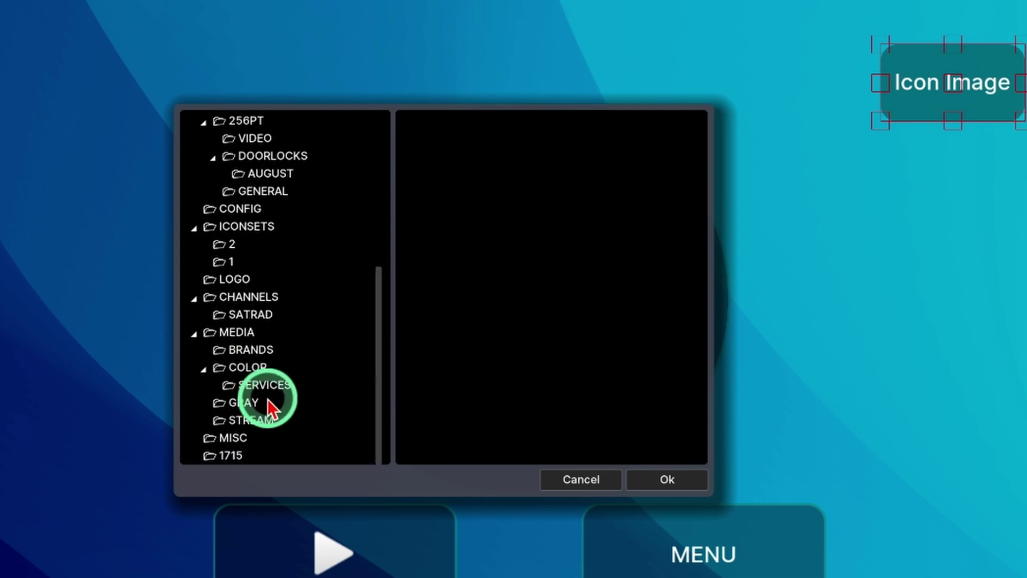
pyautogui.click(247, 351)
pyautogui.click(477, 291)
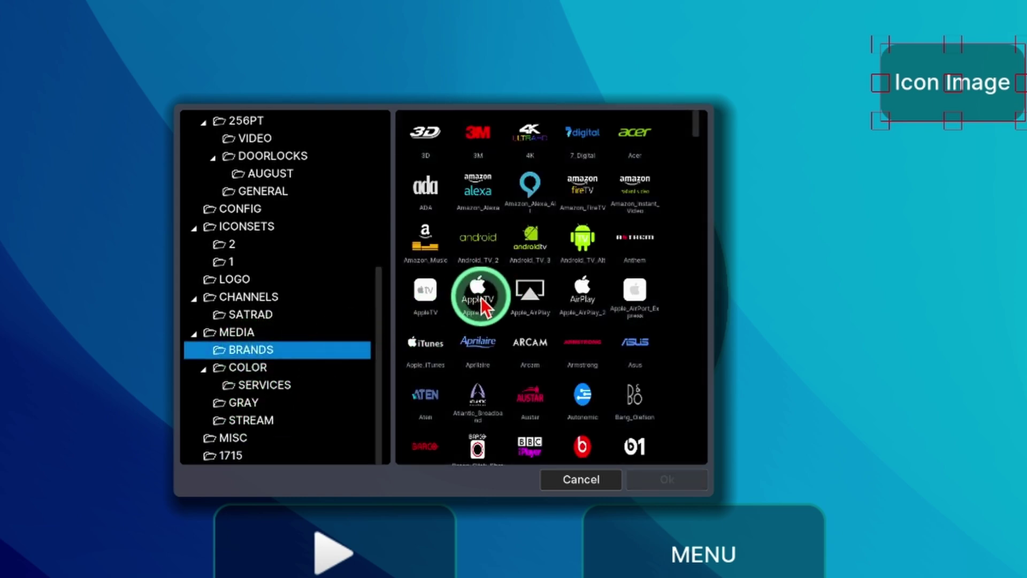
pyautogui.click(660, 478)
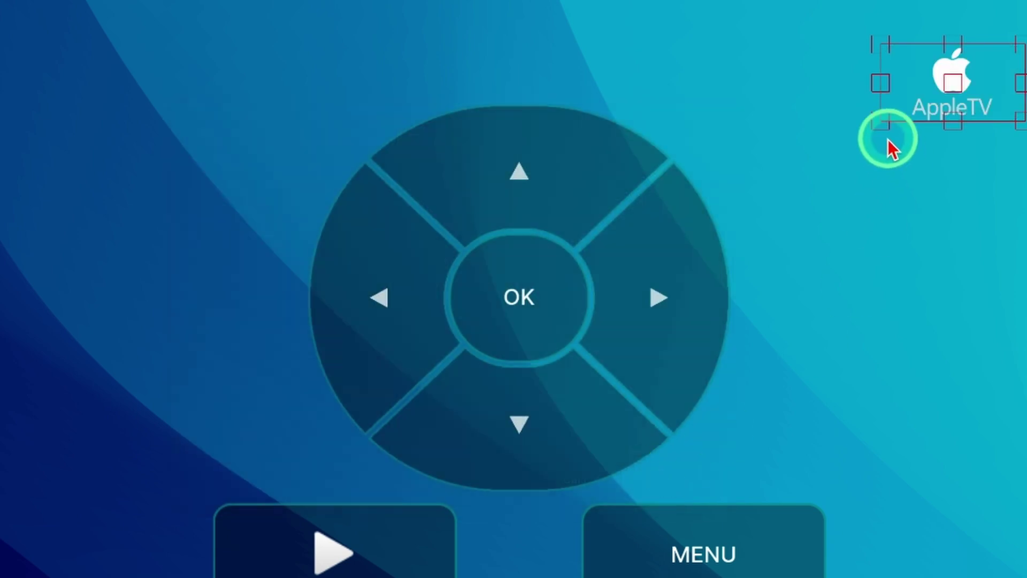
# - Enlarge the AppleTV logo, place it in the upper-right corner of the page, and apply the layout changes
pyautogui.moveTo(880, 122); pyautogui.dragTo(788, 258)
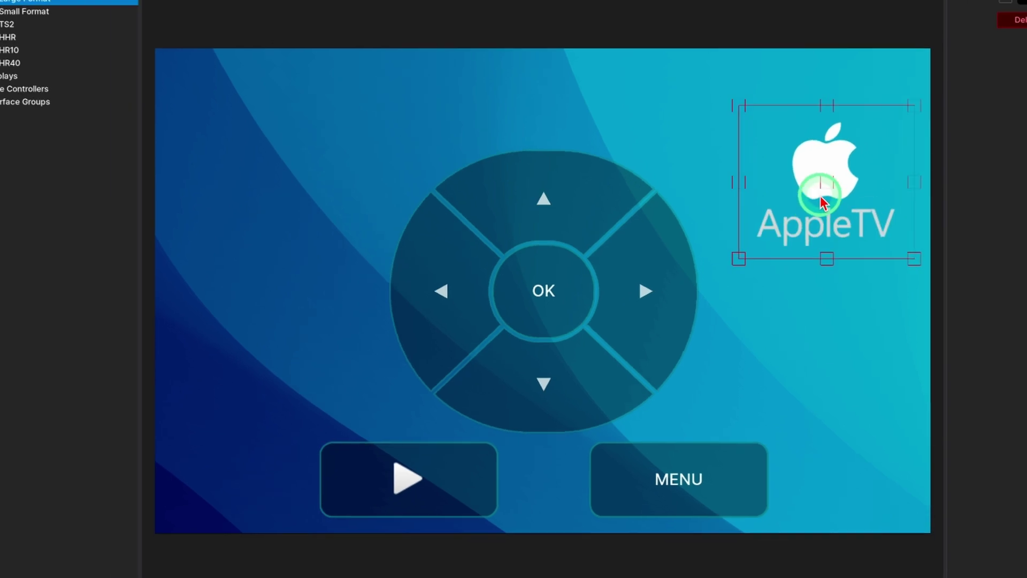
pyautogui.moveTo(822, 202); pyautogui.dragTo(814, 176)
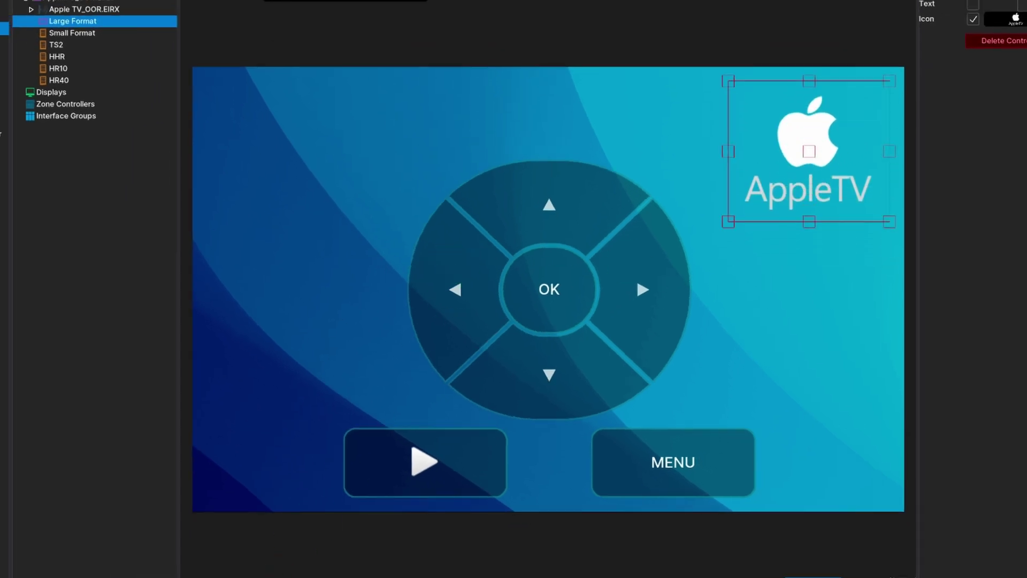
pyautogui.click(231, 570)
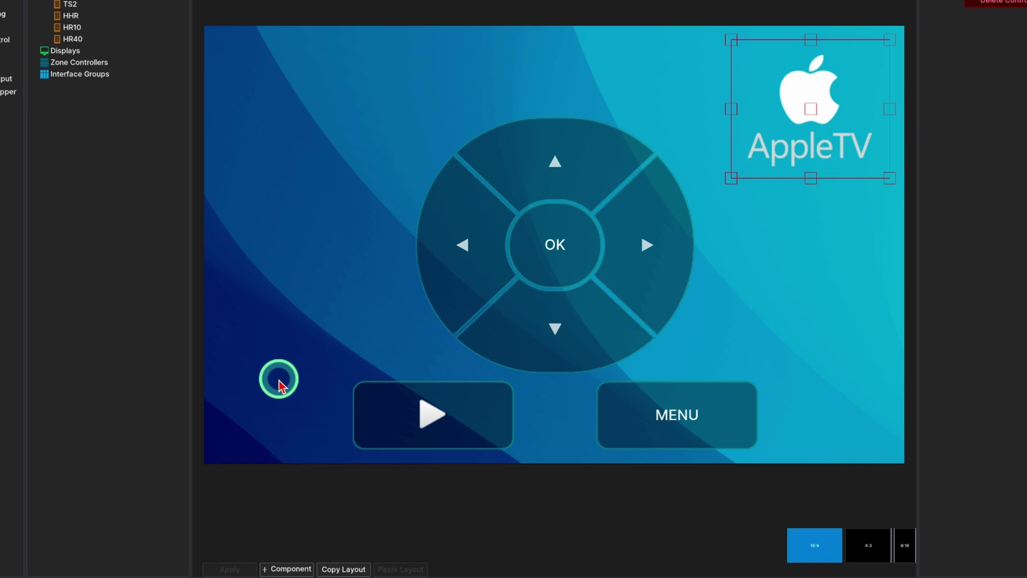
# - Copy the finished 16:9 remote layout and paste it into the 4:3 and 9:16 layouts
pyautogui.click(342, 570)
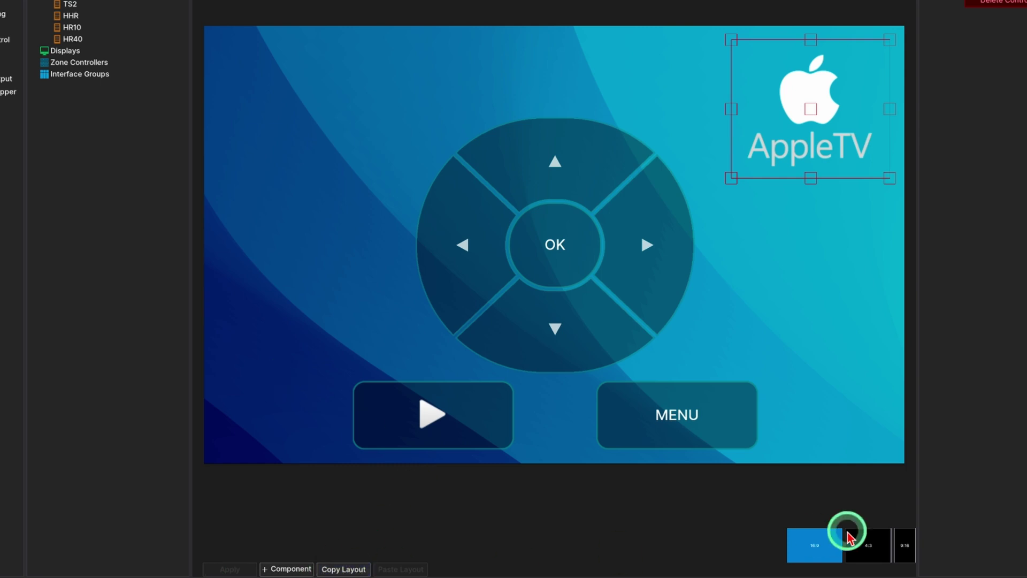
pyautogui.click(856, 546)
pyautogui.click(398, 569)
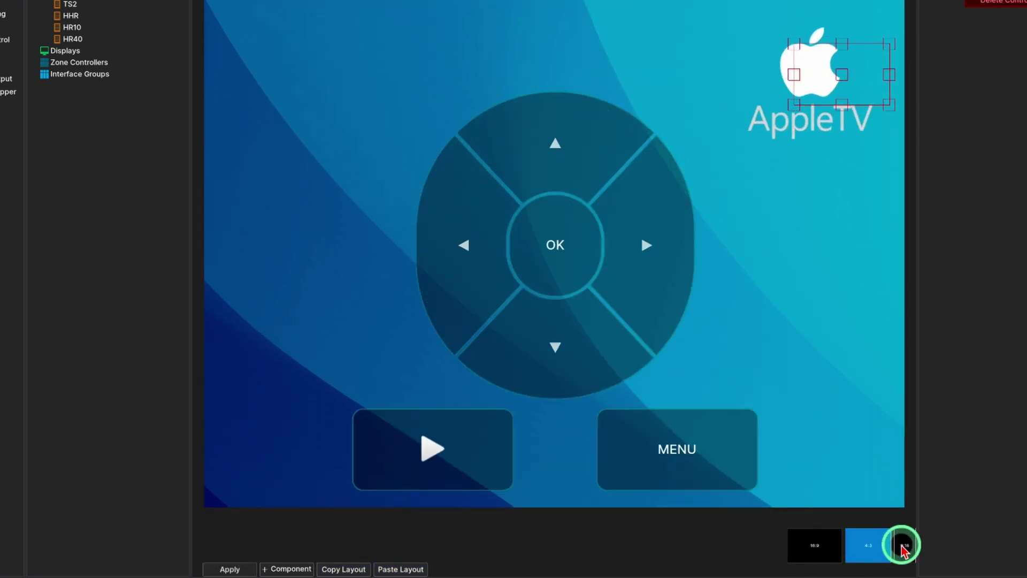
pyautogui.click(904, 545)
pyautogui.click(402, 569)
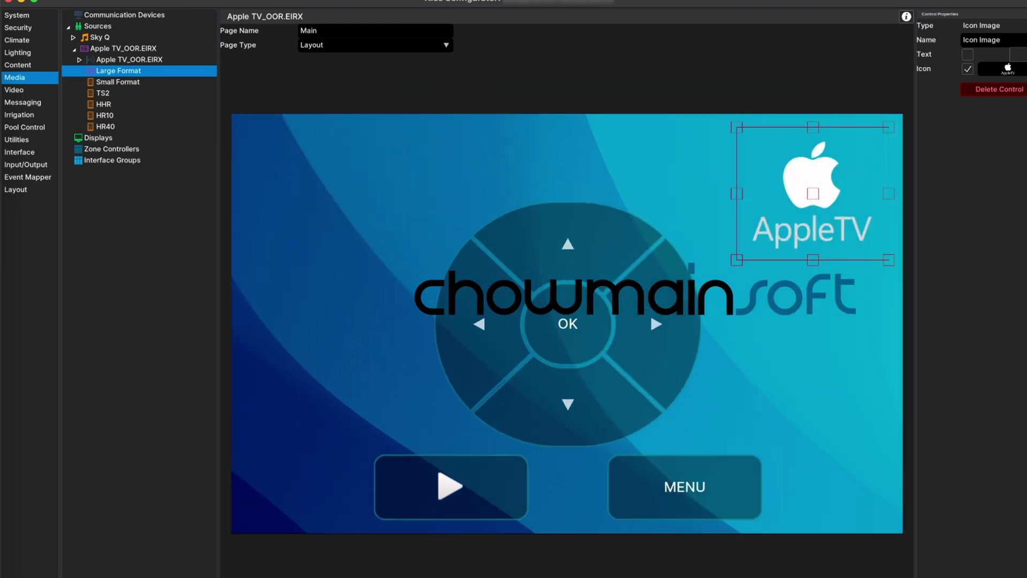
# - Start adding a generic media source and import the driver file Chowmain_Kaleidescape_Player.EDRVC
pyautogui.rightClick(104, 28)
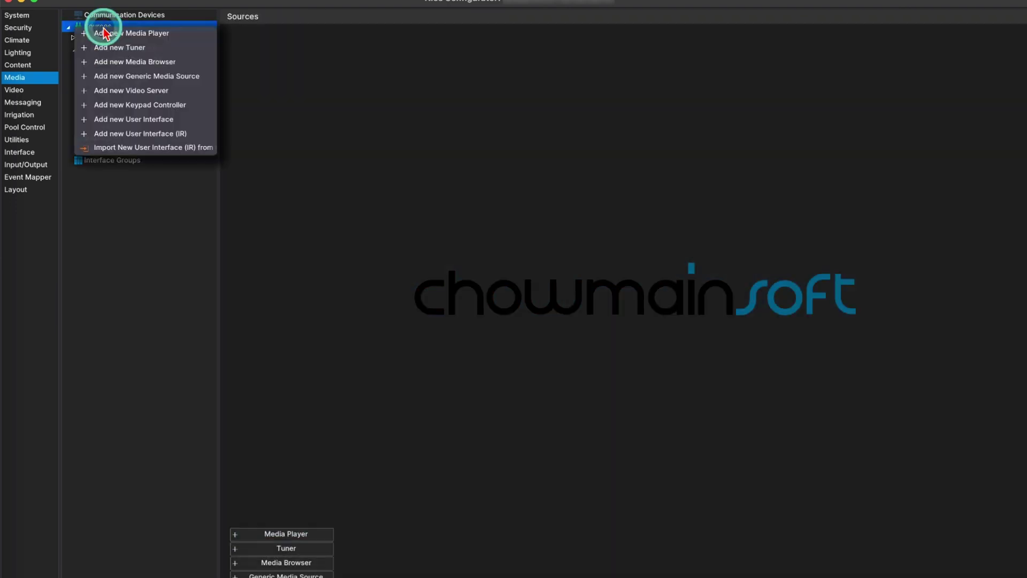
pyautogui.click(129, 76)
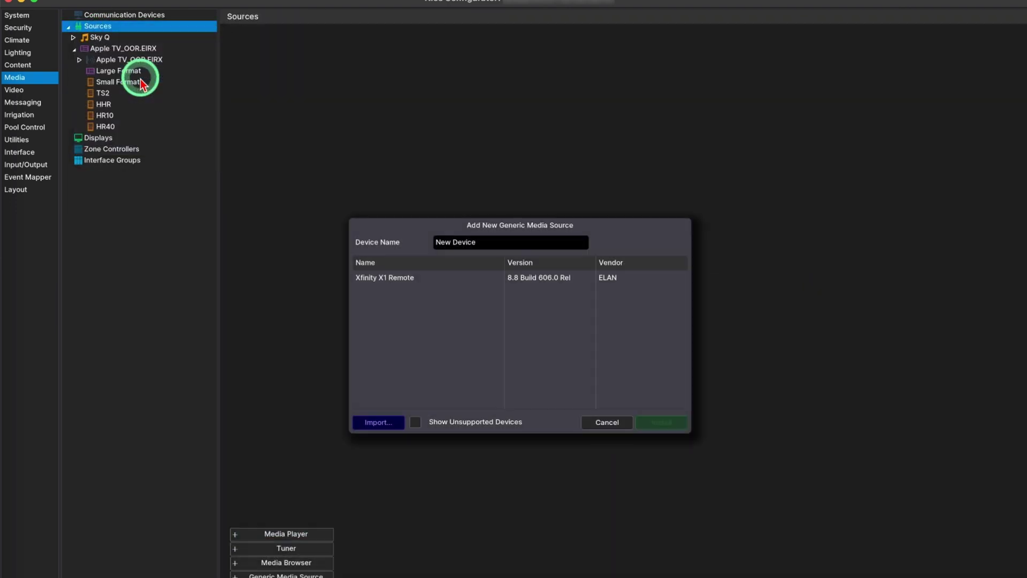
pyautogui.click(389, 423)
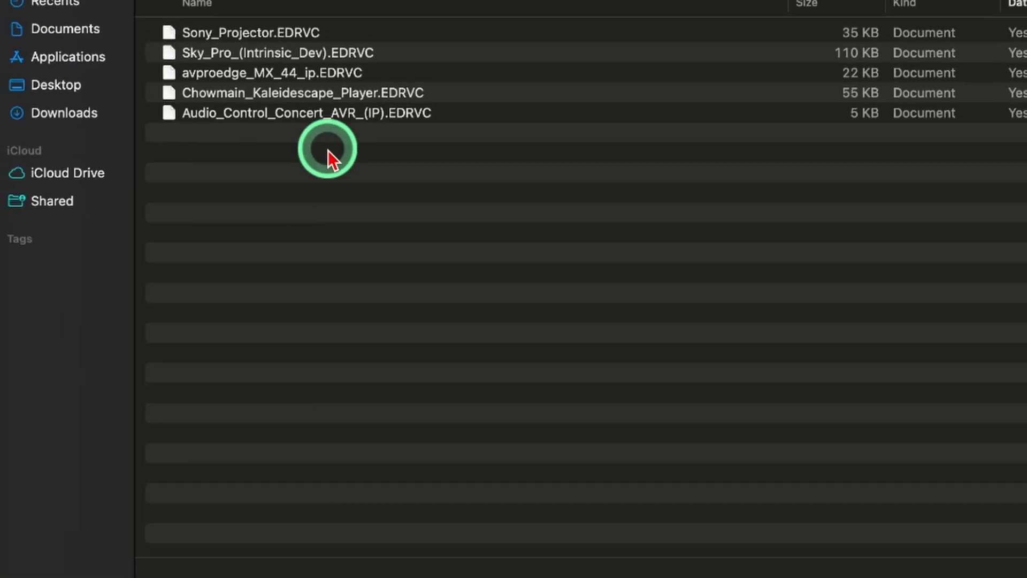
pyautogui.click(338, 93)
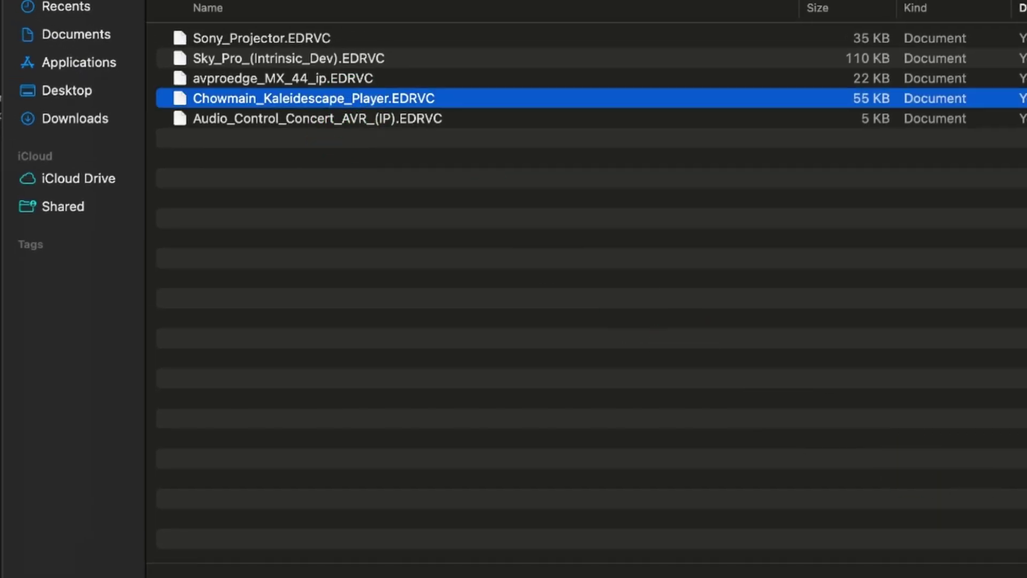
pyautogui.press('Return')
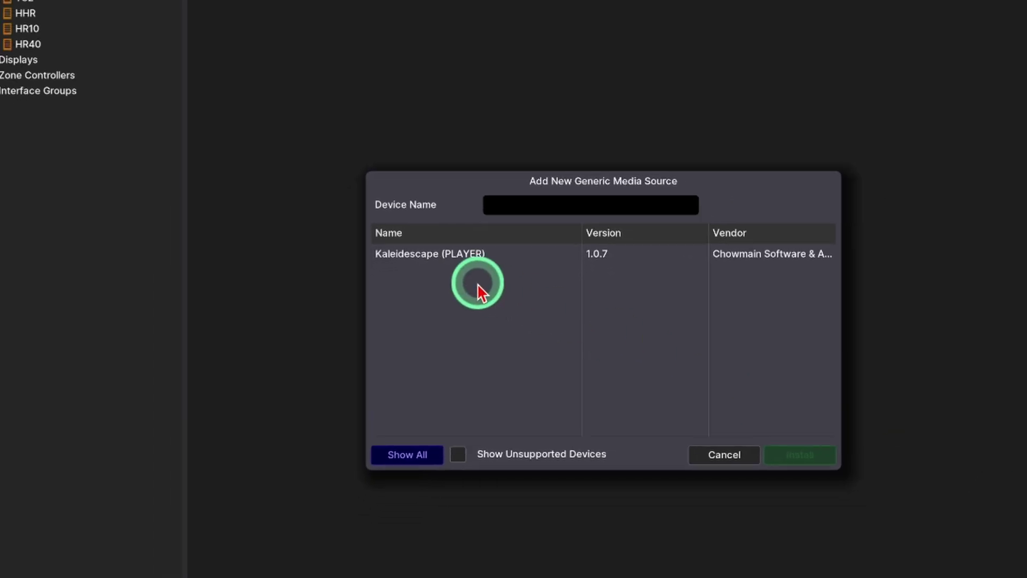
# - Select the Kaleidescape (PLAYER) driver, name the device Kaleidescape, and install it
pyautogui.click(444, 265)
pyautogui.click(621, 205)
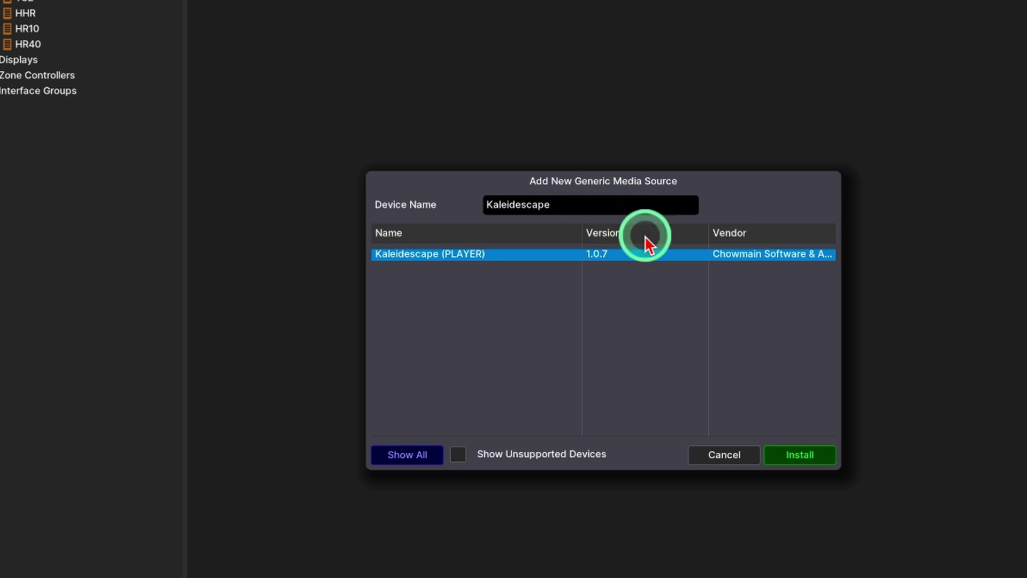
pyautogui.click(800, 454)
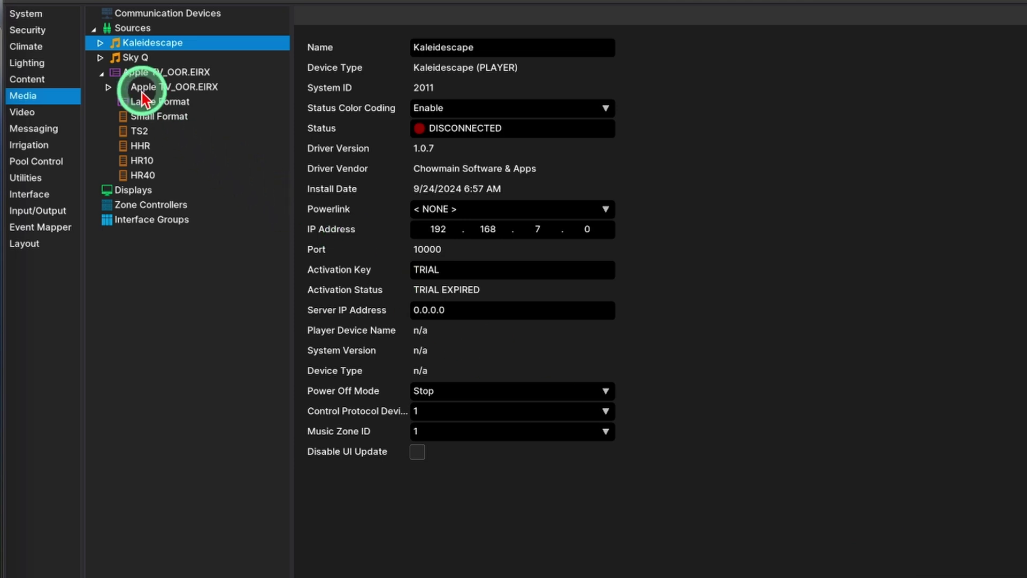
# - Expand the Kaleidescape source and examine its Large Format interface and the Now Playing page of its Small Format interface
pyautogui.click(101, 43)
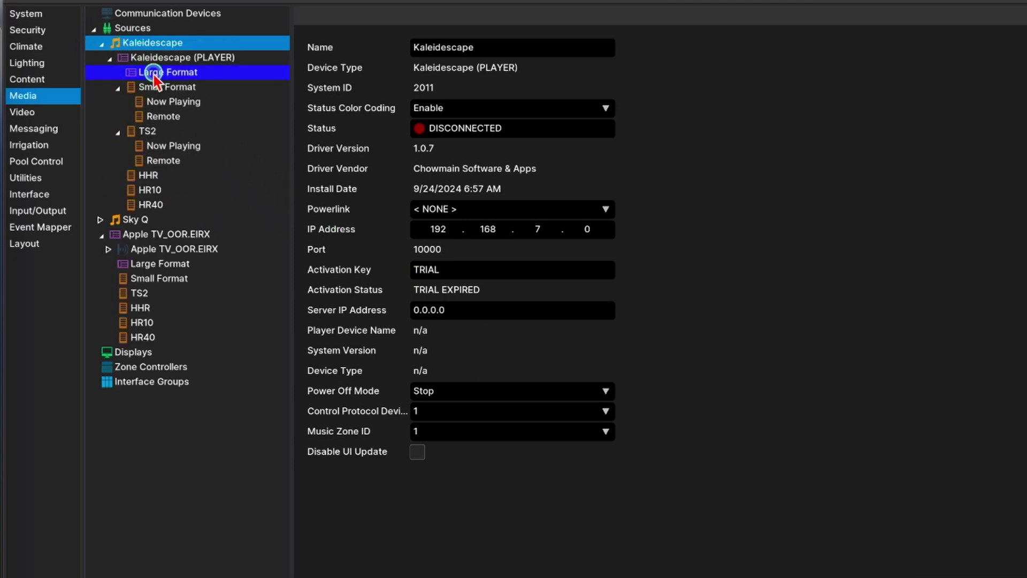
pyautogui.click(156, 72)
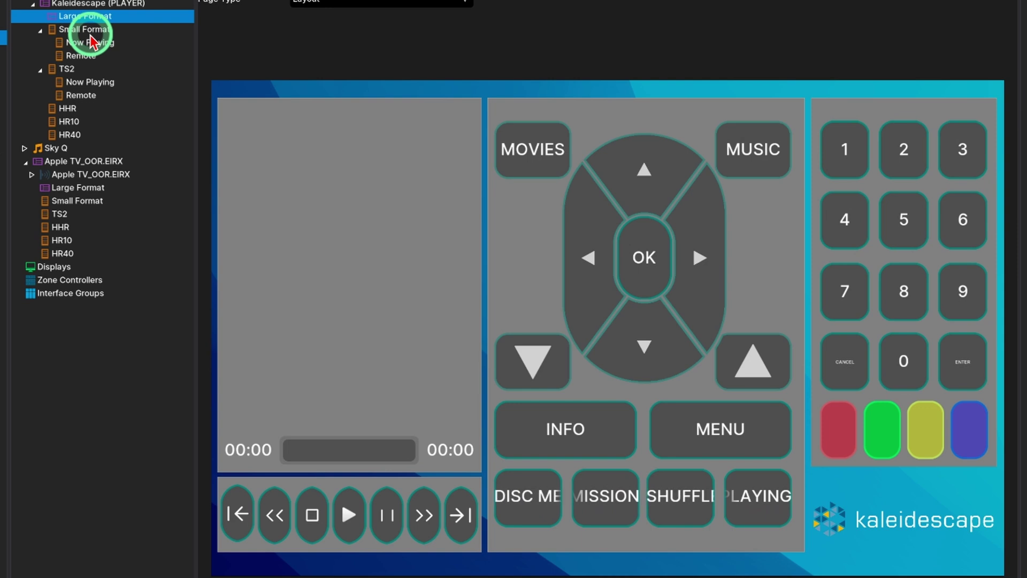
pyautogui.click(83, 29)
pyautogui.click(91, 44)
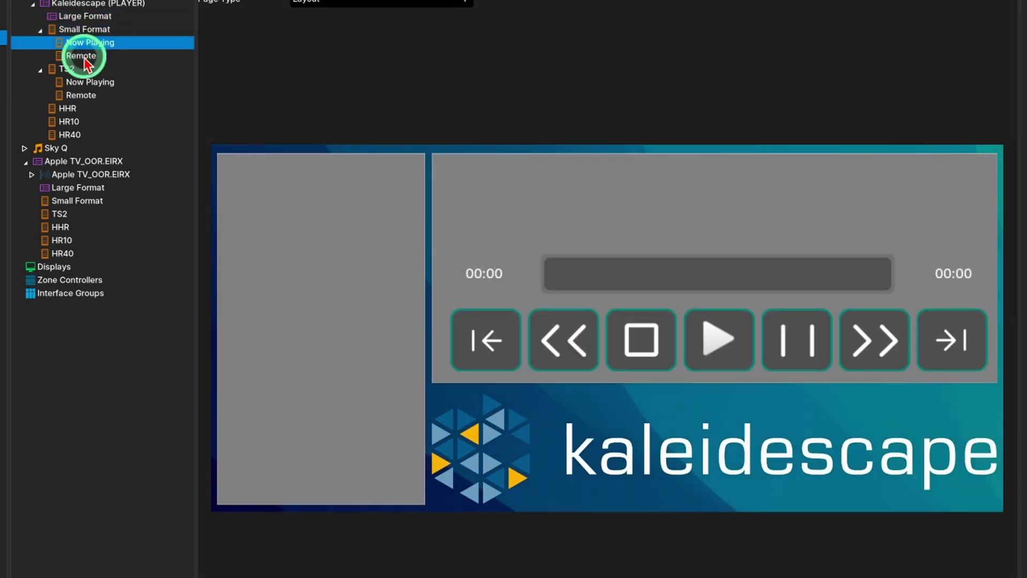
# - Examine the Remote page of Kaleidescape's Small Format interface and the Now Playing and Remote pages of its TS2 interface
pyautogui.click(84, 57)
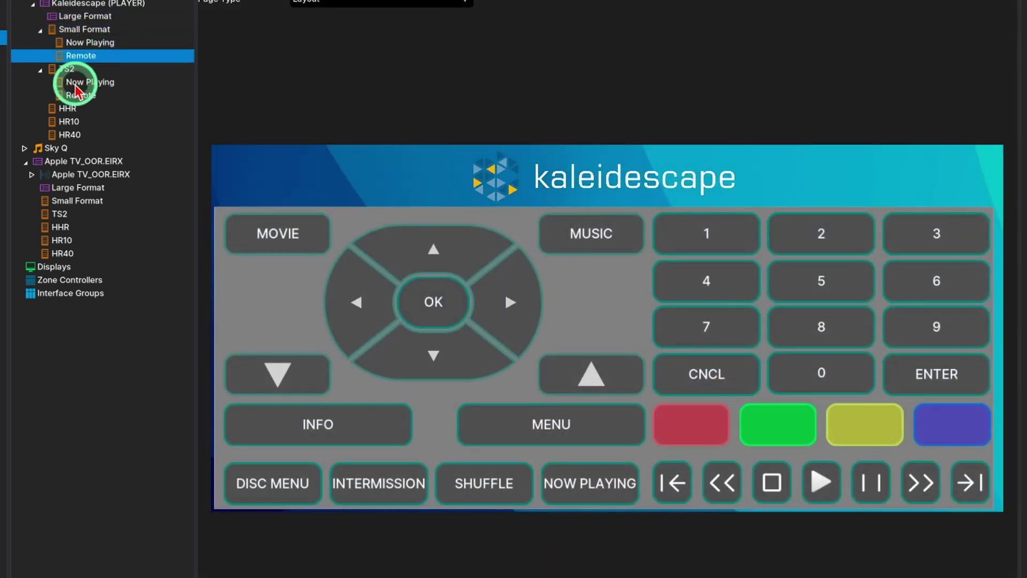
pyautogui.click(81, 82)
pyautogui.click(82, 96)
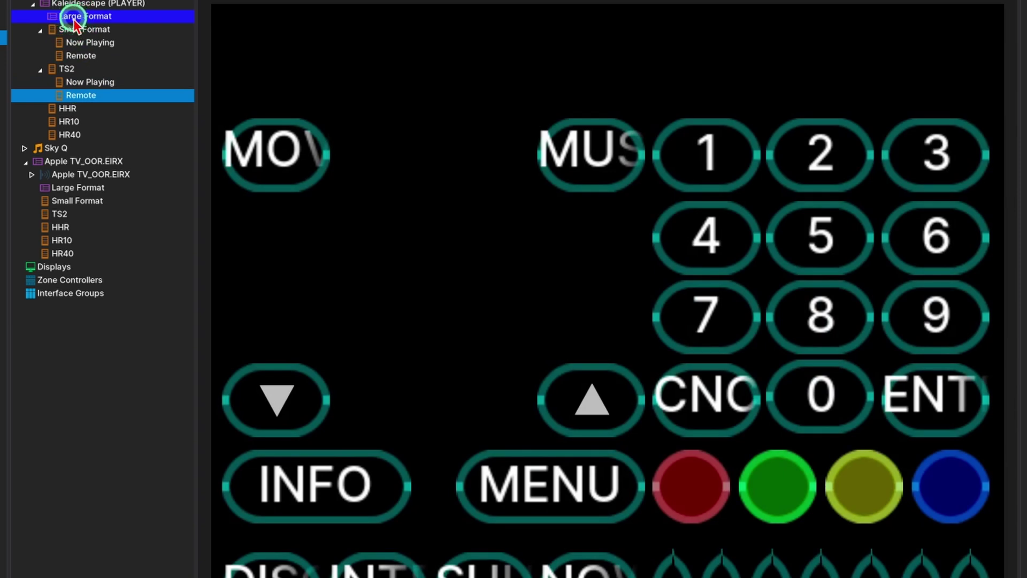
# - Rename the Kaleidescape (PLAYER) user interface to Kaleidescape and collapse the Kaleidescape and Apple TV source branches
pyautogui.click(77, 13)
pyautogui.click(76, 5)
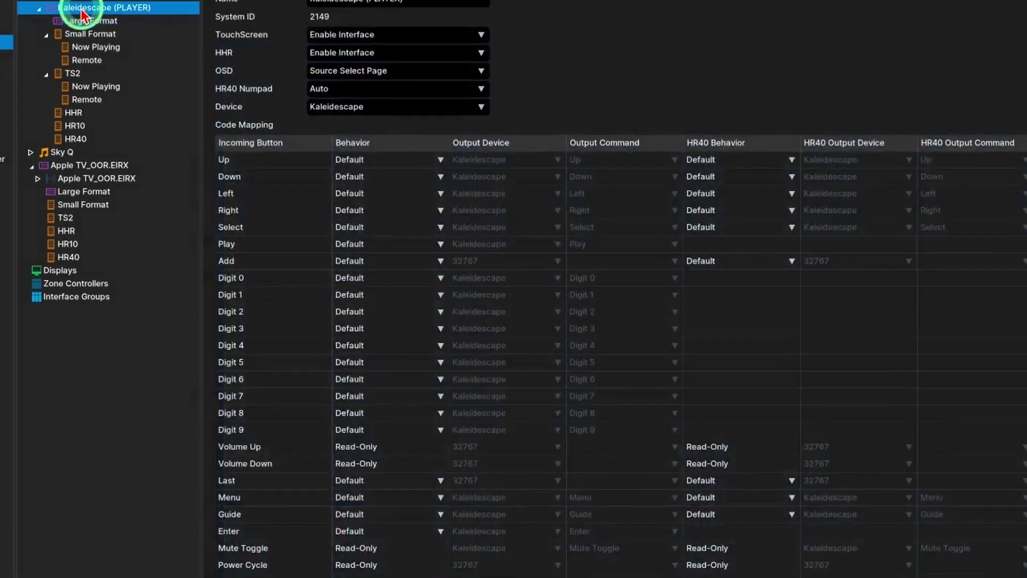
pyautogui.moveTo(450, 41); pyautogui.dragTo(410, 41)
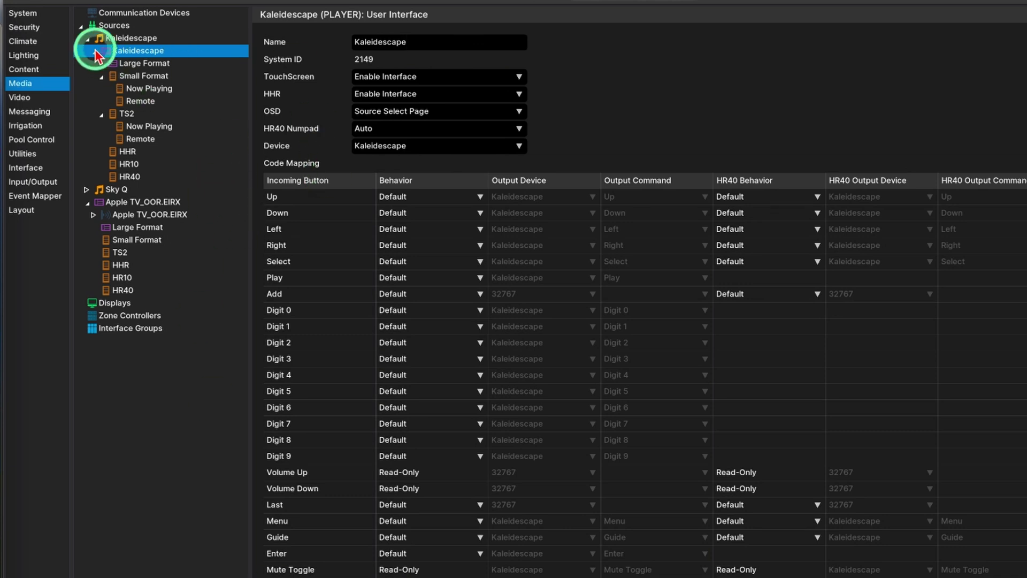
pyautogui.click(86, 36)
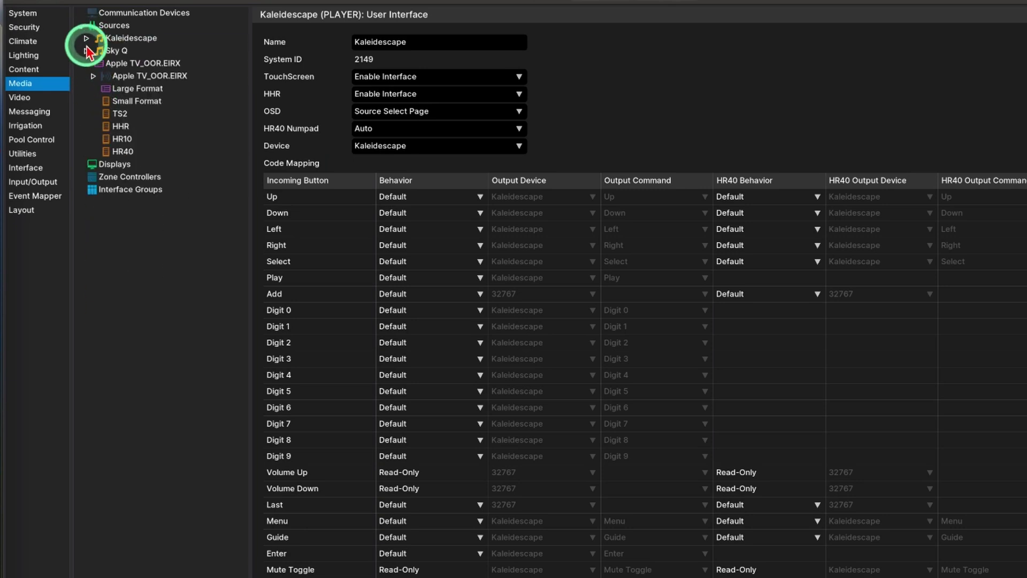
pyautogui.click(87, 64)
# - Add a new display with the Samsung Display 2020 driver, name it Kitchen Television, and install it
pyautogui.click(115, 76)
pyautogui.rightClick(120, 78)
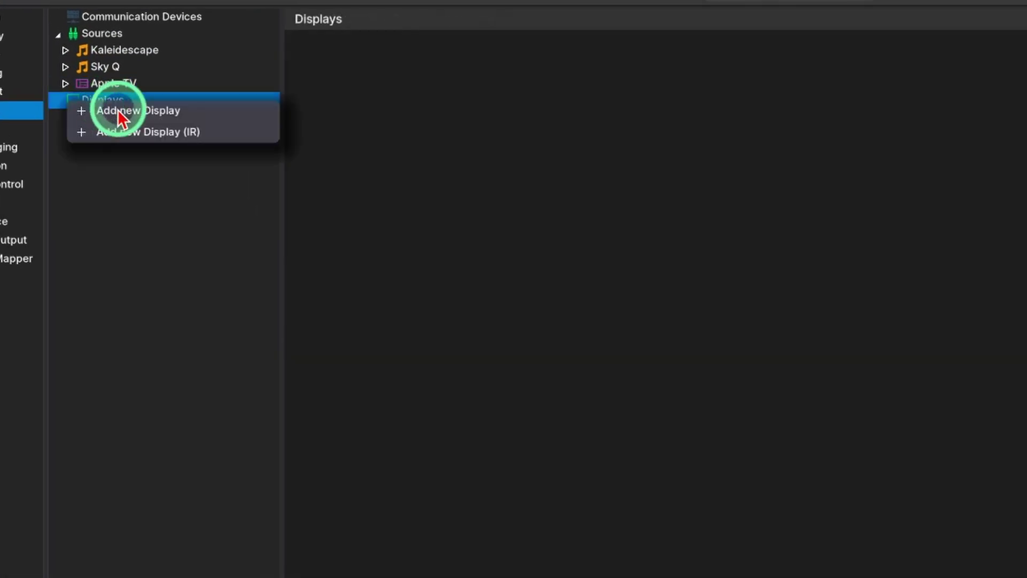
pyautogui.click(222, 113)
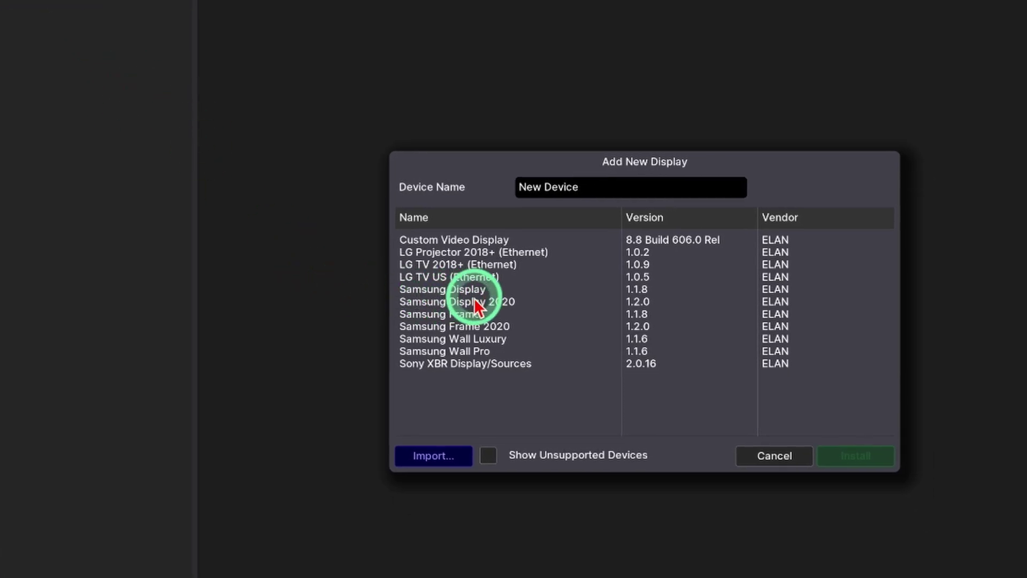
pyautogui.click(507, 297)
pyautogui.moveTo(653, 182); pyautogui.dragTo(458, 162)
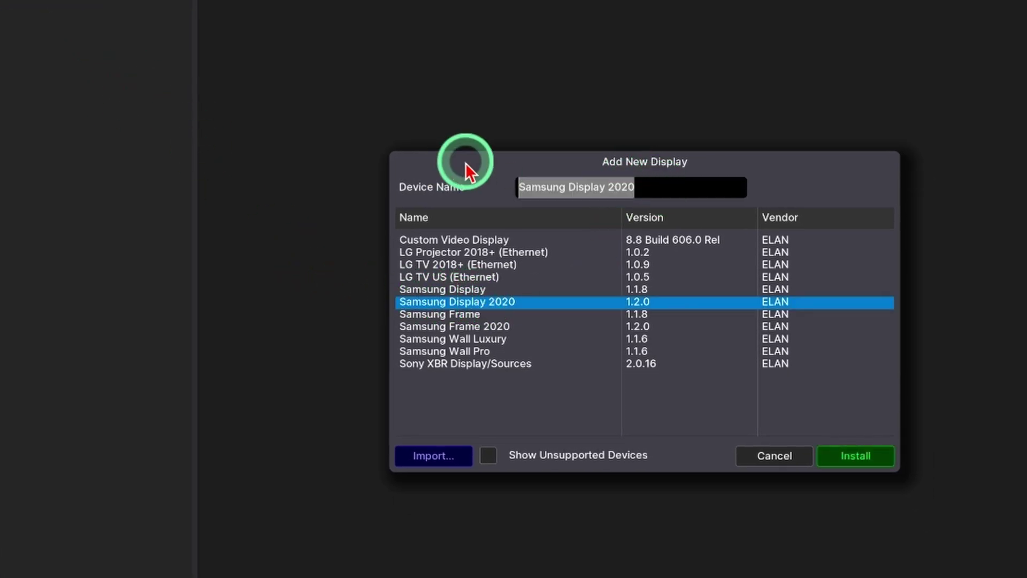
pyautogui.write('Kitchen Television')
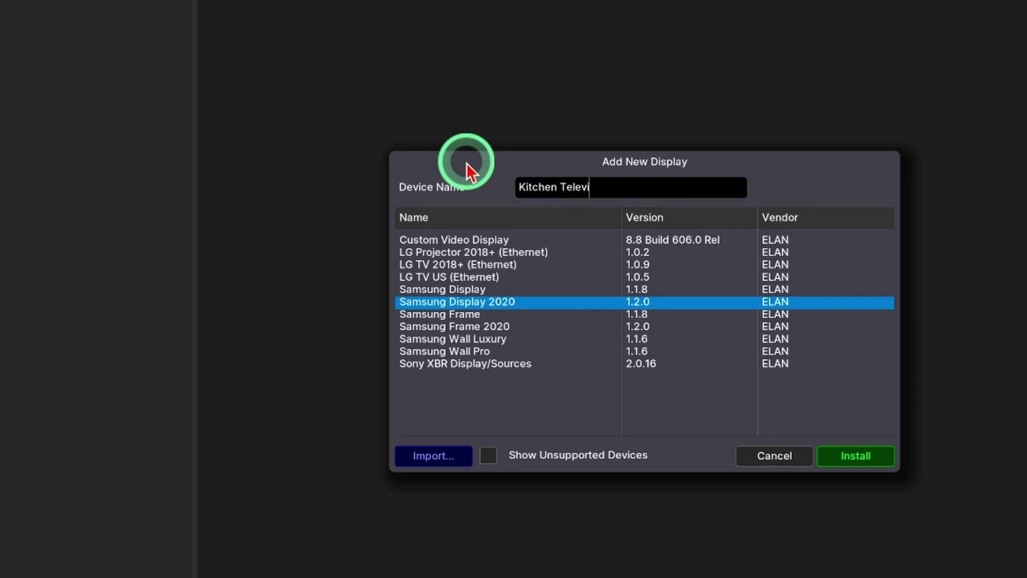
pyautogui.click(845, 464)
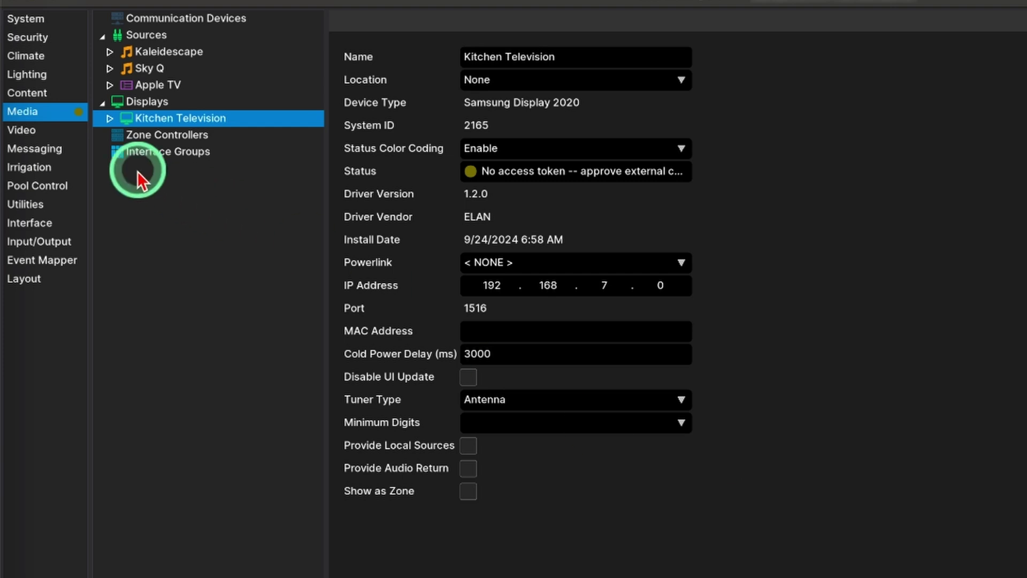
# - Reload the media devices and rename the Samsung.emv source to Kitchen Samsung.emv
pyautogui.click(36, 112)
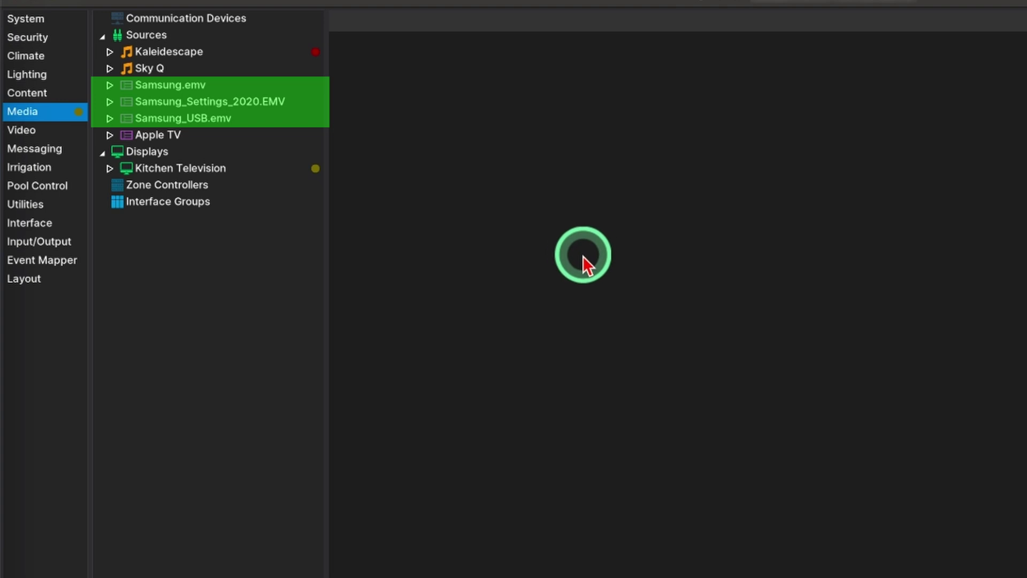
pyautogui.click(160, 85)
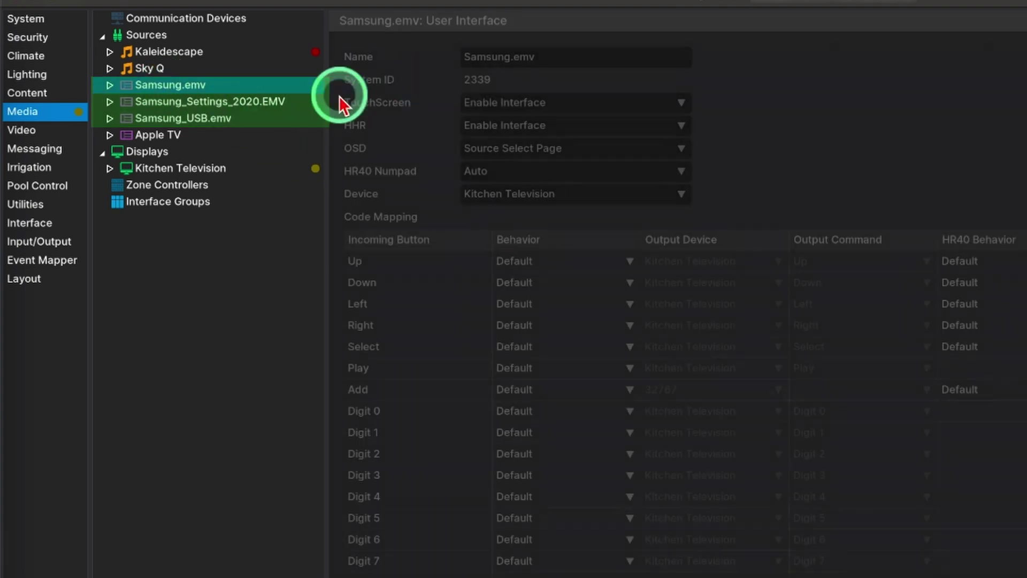
pyautogui.click(463, 57)
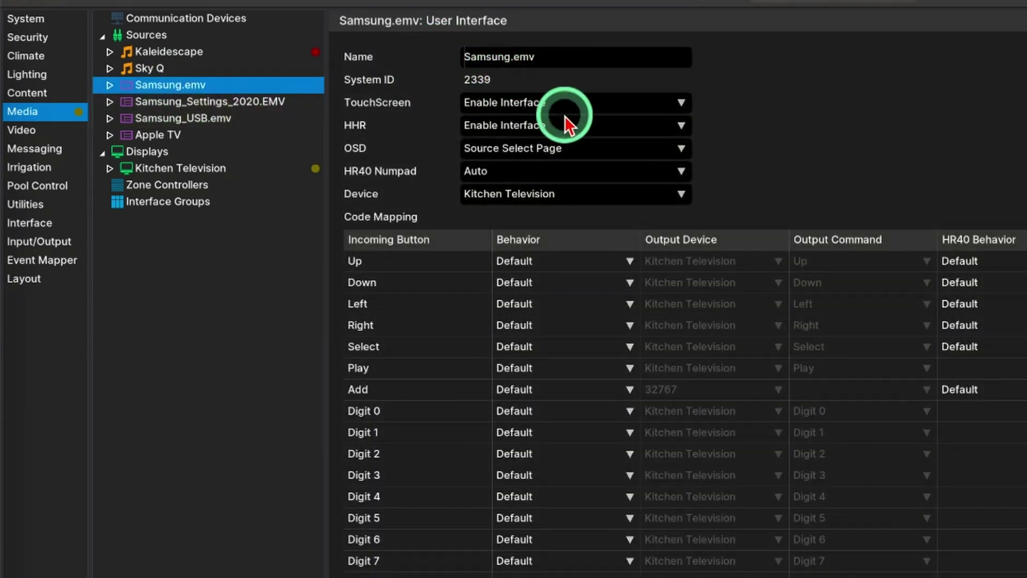
pyautogui.write('Kitfh')
pyautogui.press('BackSpace')
pyautogui.press('BackSpace')
pyautogui.write('chen')
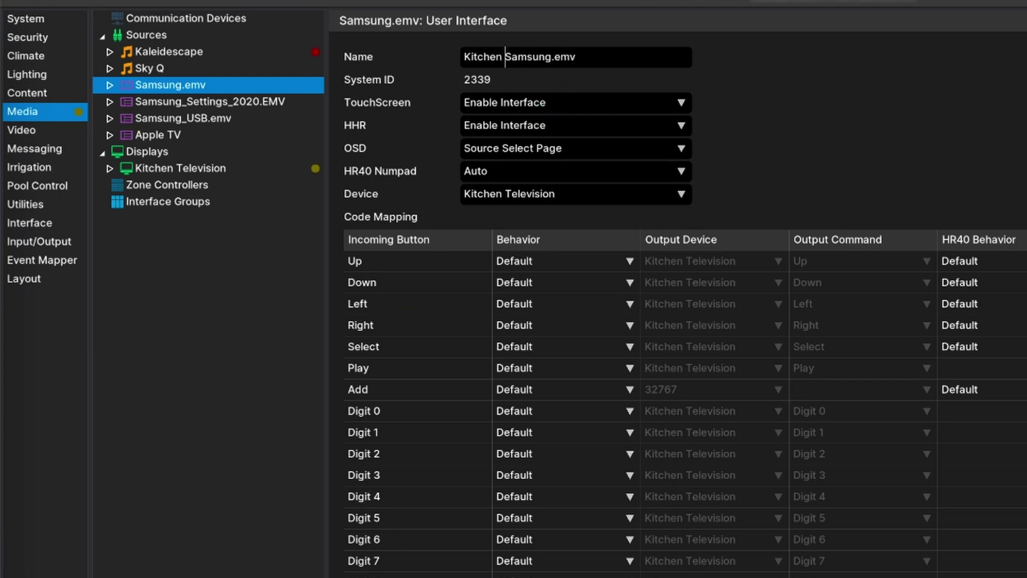
# - Rename the Samsung_Settings_2020.EMV source to Kitchen Samsung_Settings_2020.EMV
pyautogui.click(184, 102)
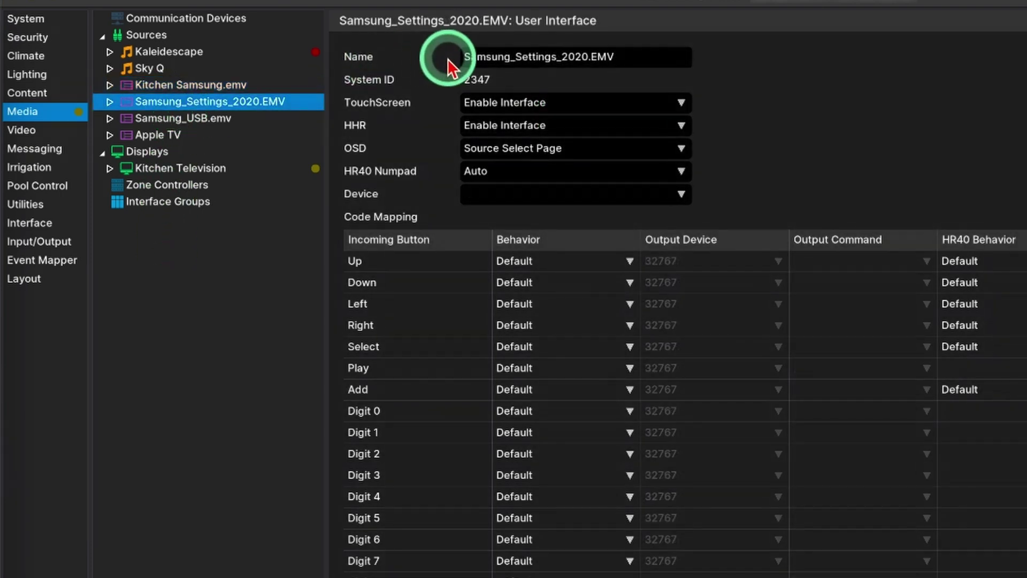
pyautogui.click(463, 57)
pyautogui.click(560, 101)
pyautogui.write('Kitc')
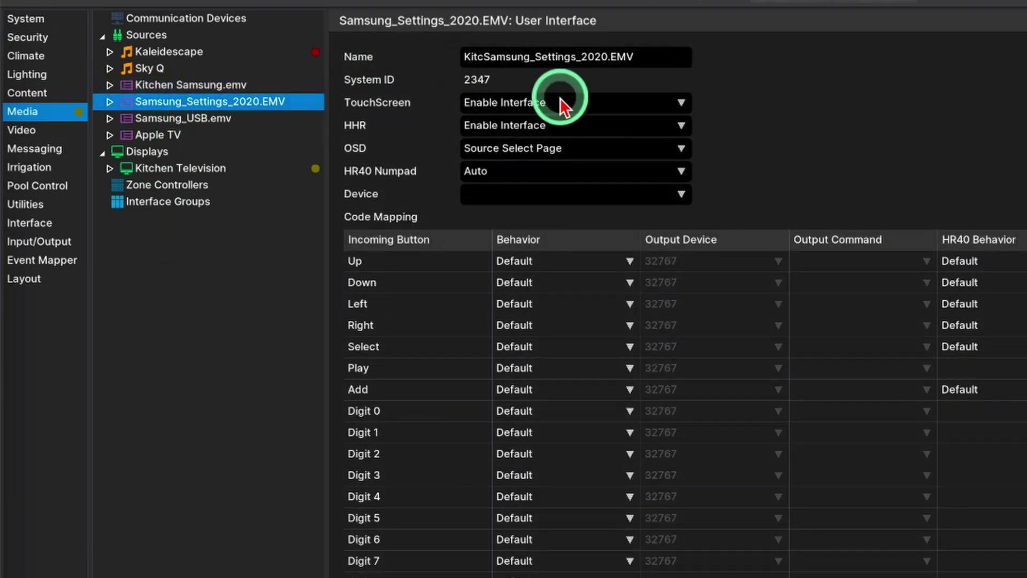
pyautogui.write('hen')
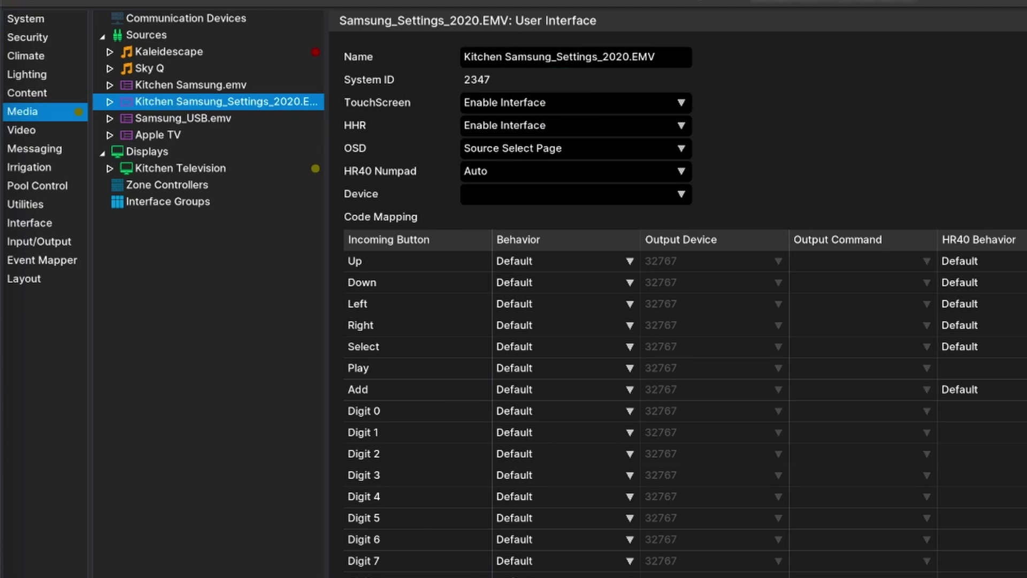
# - Rename the Samsung_USB.emv source to Kitchen Samsung_USB.emv
pyautogui.click(161, 118)
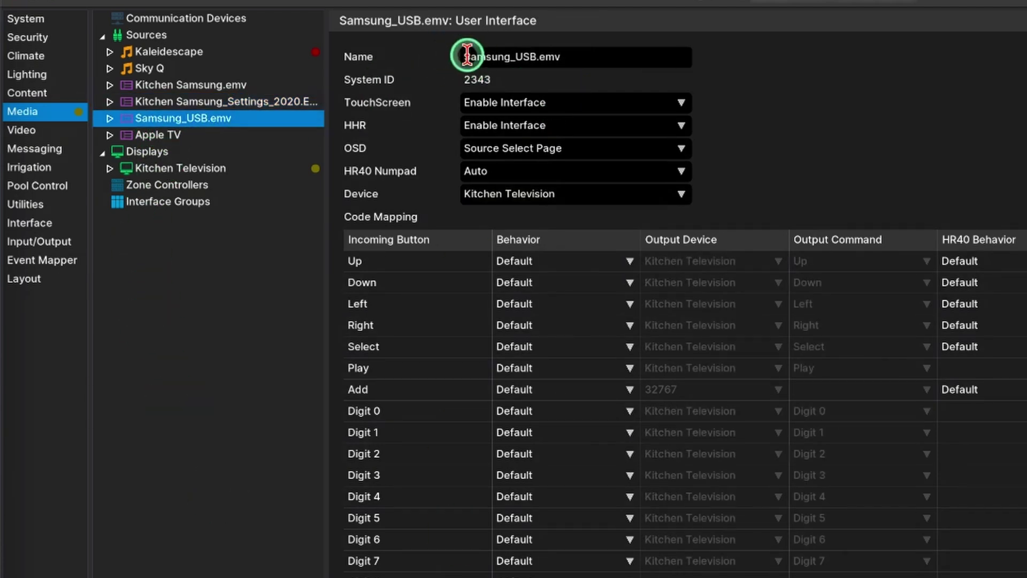
pyautogui.click(584, 114)
pyautogui.click(413, 317)
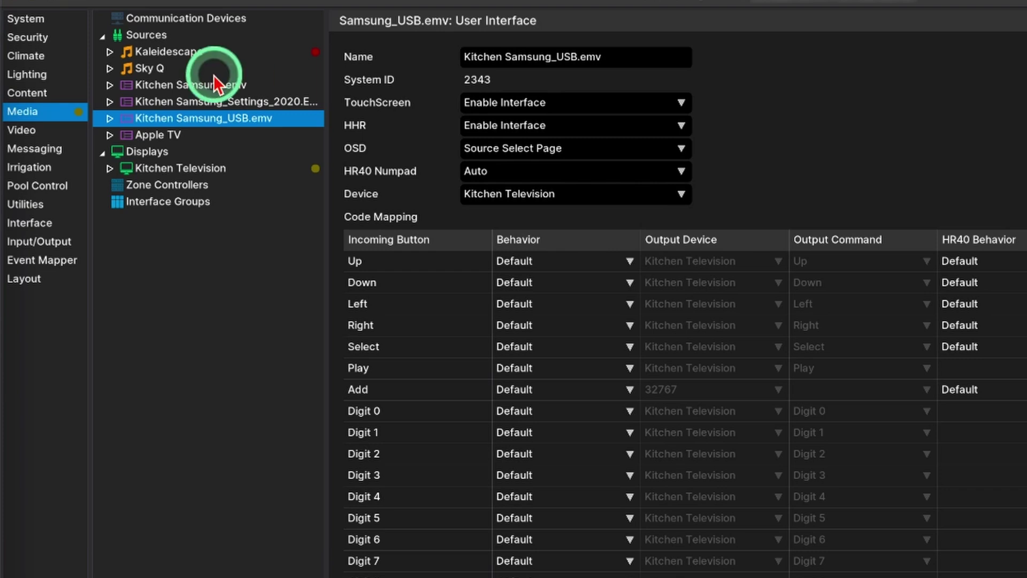
# - Add a new display with the LG TV 2018+ (Ethernet) driver, name it Master Bedroom Television, and install it
pyautogui.click(144, 155)
pyautogui.rightClick(143, 156)
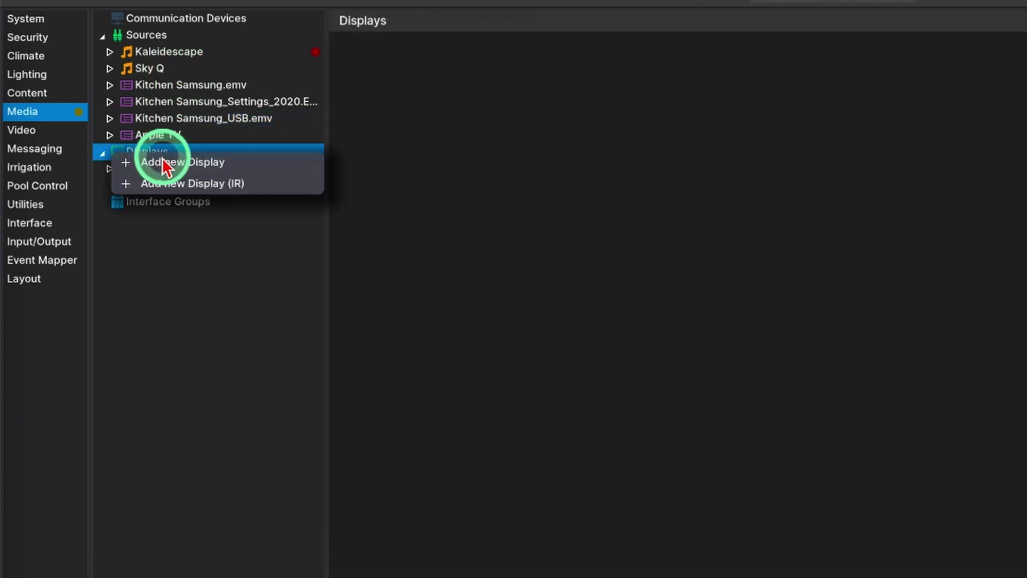
pyautogui.click(182, 161)
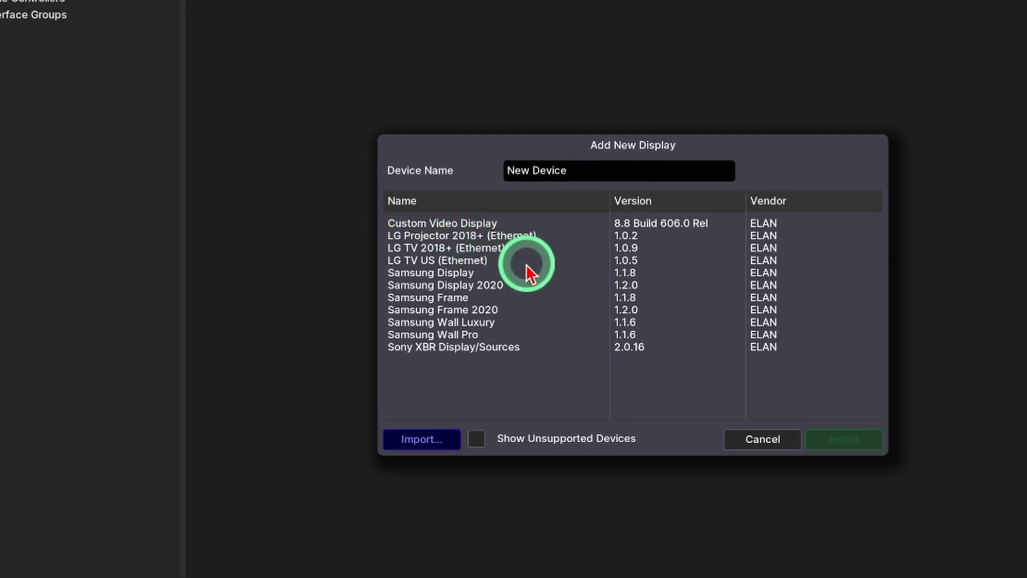
pyautogui.click(498, 249)
pyautogui.hotkey('ctrl', 'a')
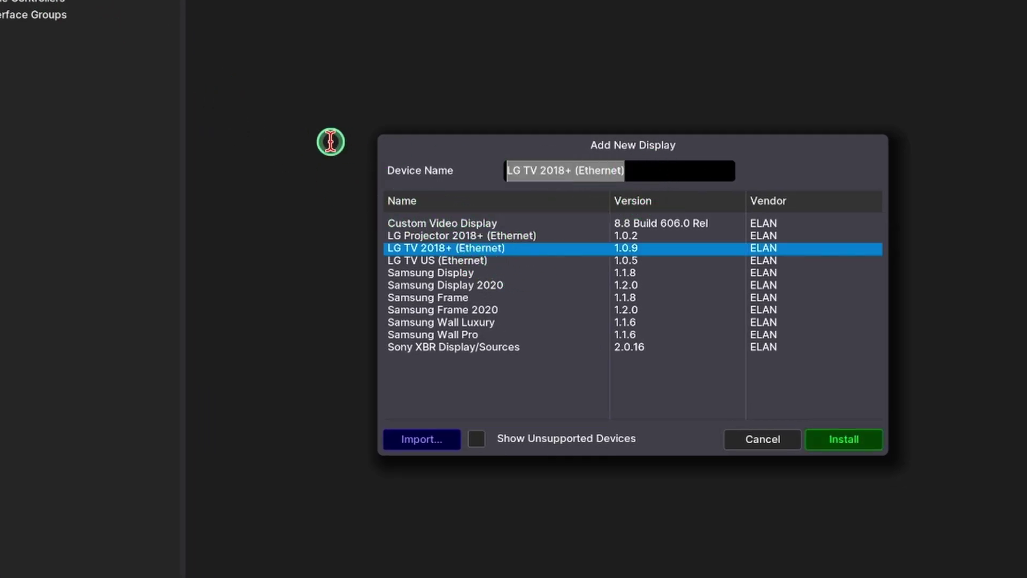
pyautogui.write('Master Bedroom Televis')
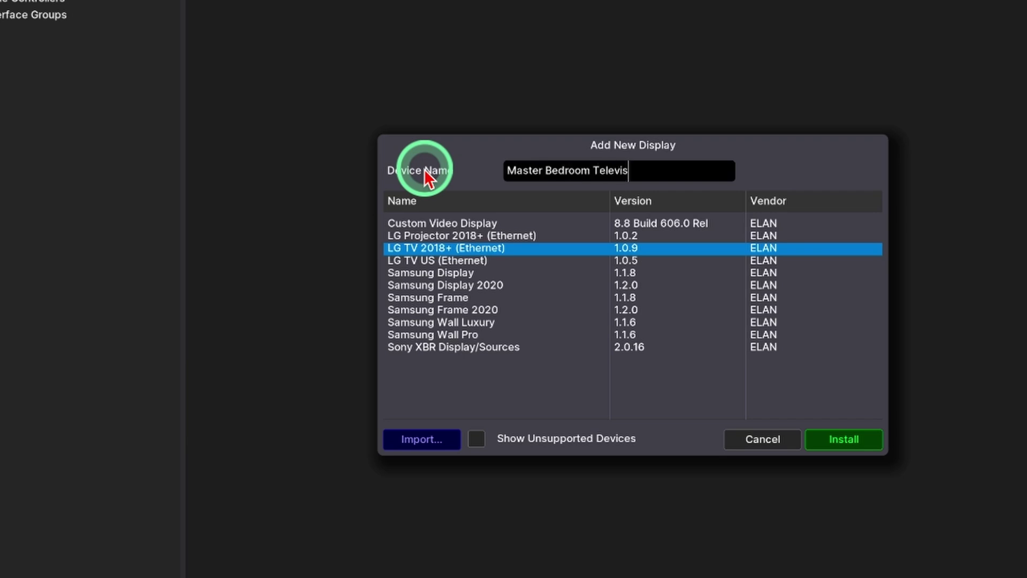
pyautogui.write('ion')
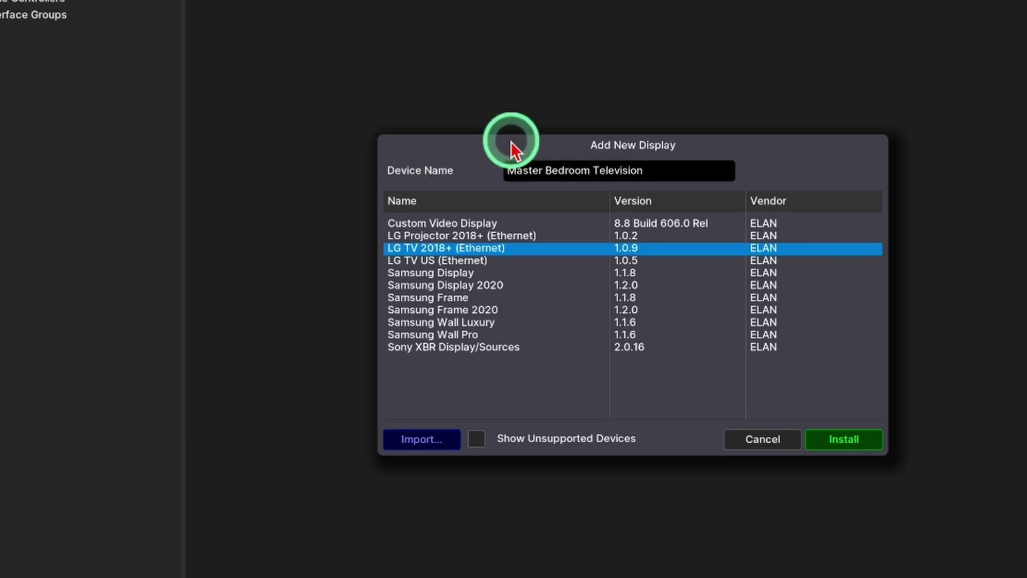
pyautogui.click(842, 442)
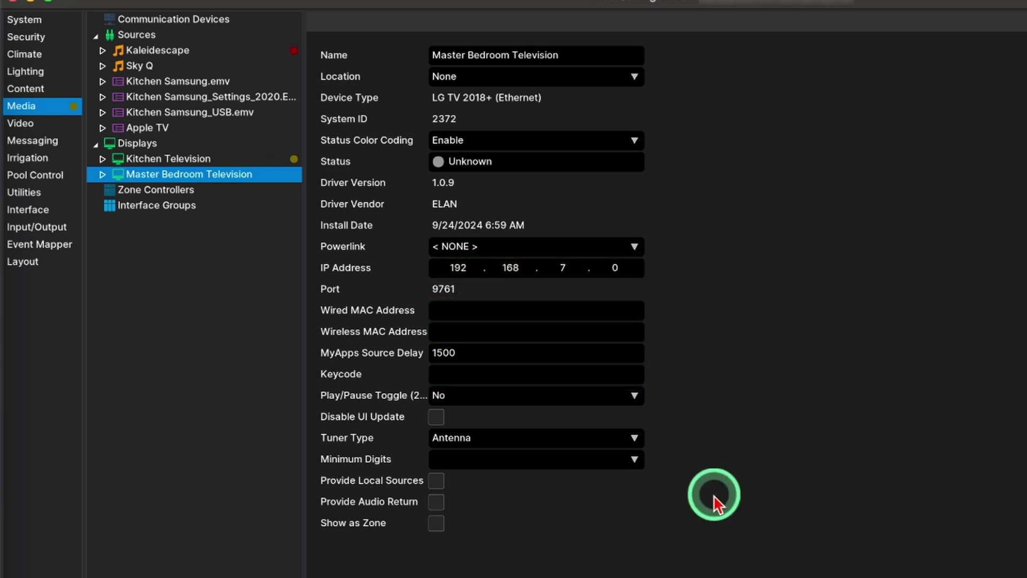
# - Rename the two LG sources to Master Bedroom LG_MyAPP.emv and Master Bedroom LG_Settings.emv
pyautogui.click(39, 107)
pyautogui.click(151, 127)
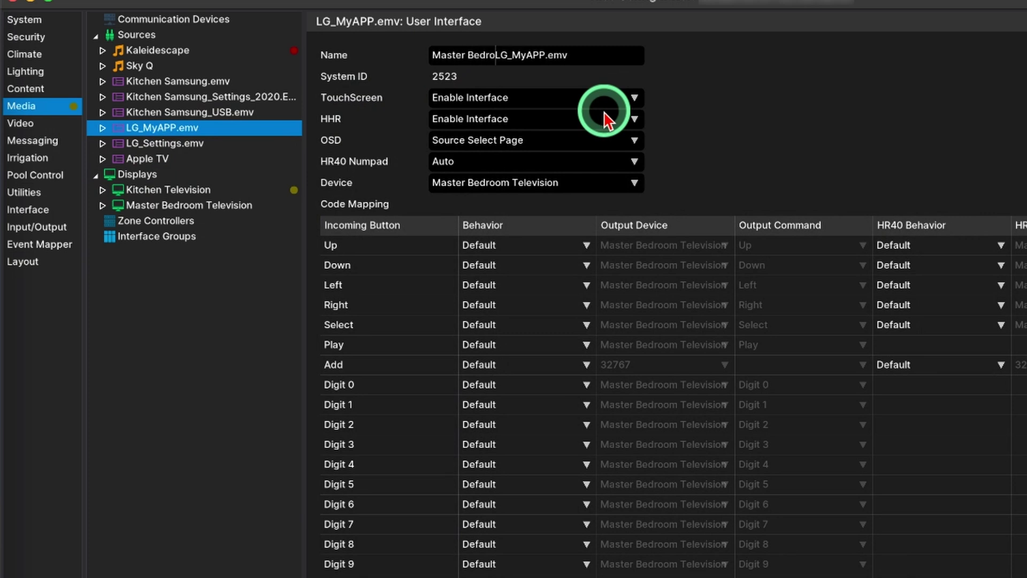
pyautogui.press('Return')
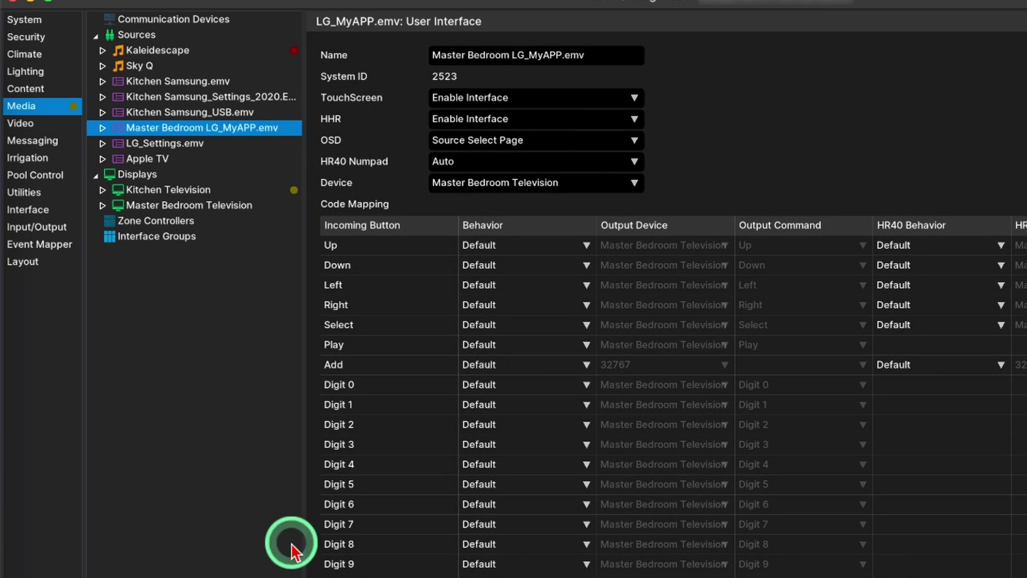
pyautogui.click(199, 142)
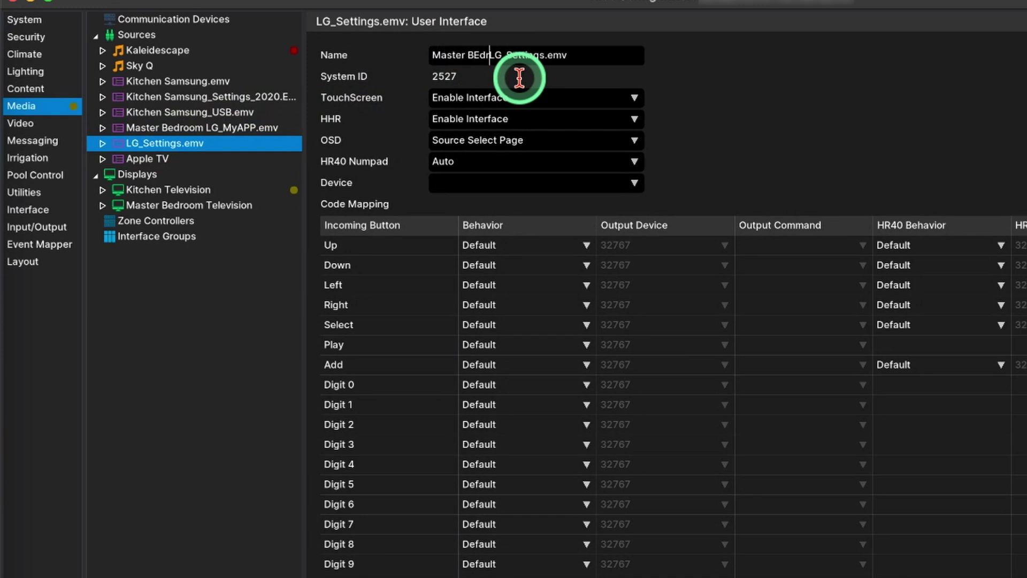
pyautogui.click(165, 212)
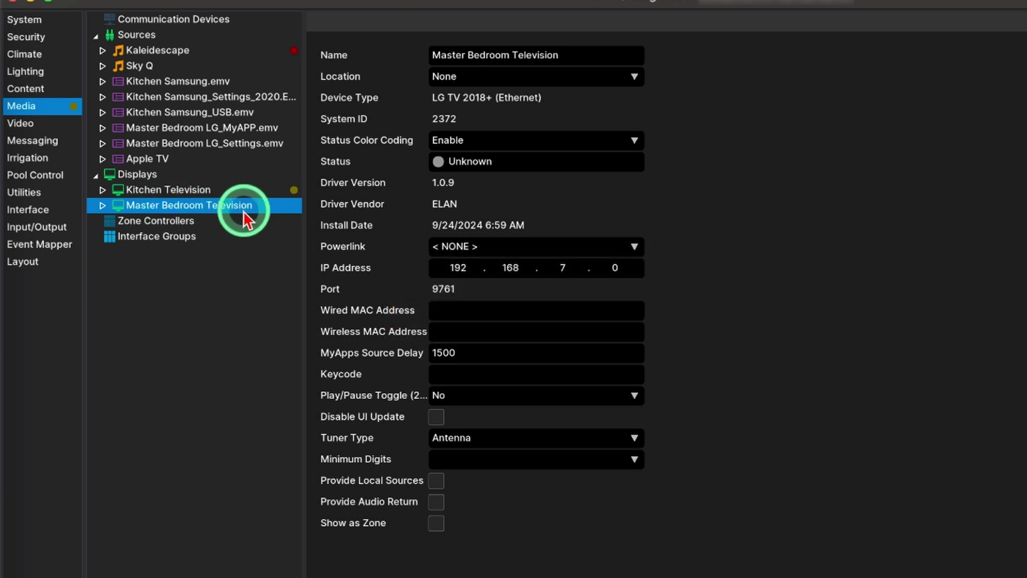
# - Start adding another display and import the driver file Sony_Projector.EDRVC
pyautogui.click(142, 173)
pyautogui.rightClick(149, 176)
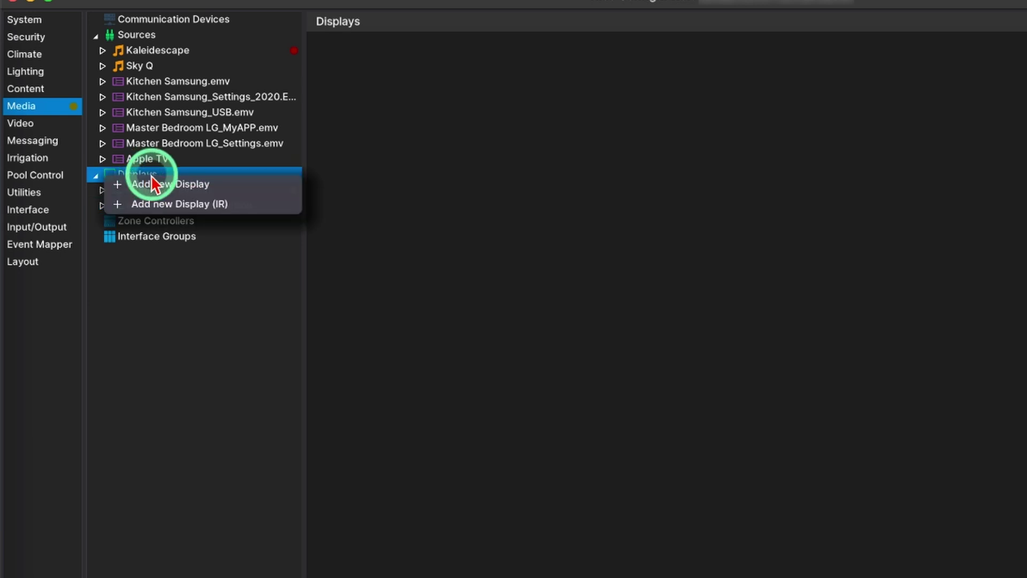
pyautogui.click(221, 185)
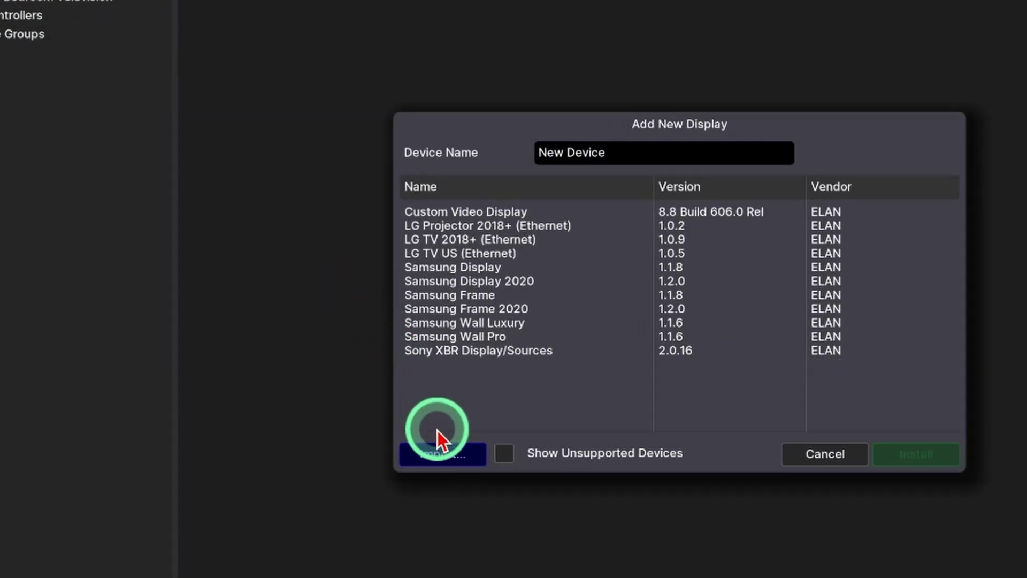
pyautogui.click(447, 456)
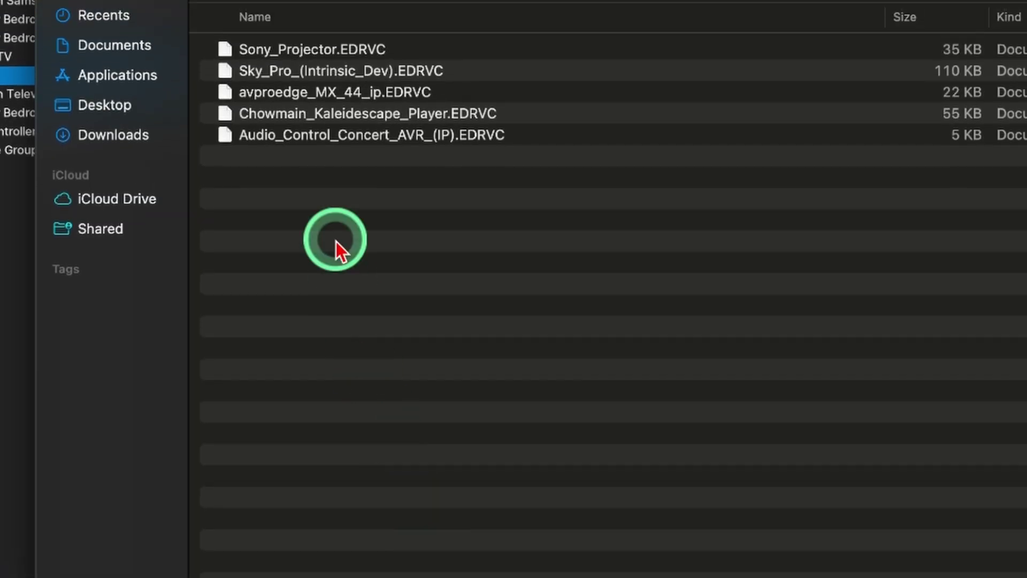
pyautogui.doubleClick(315, 57)
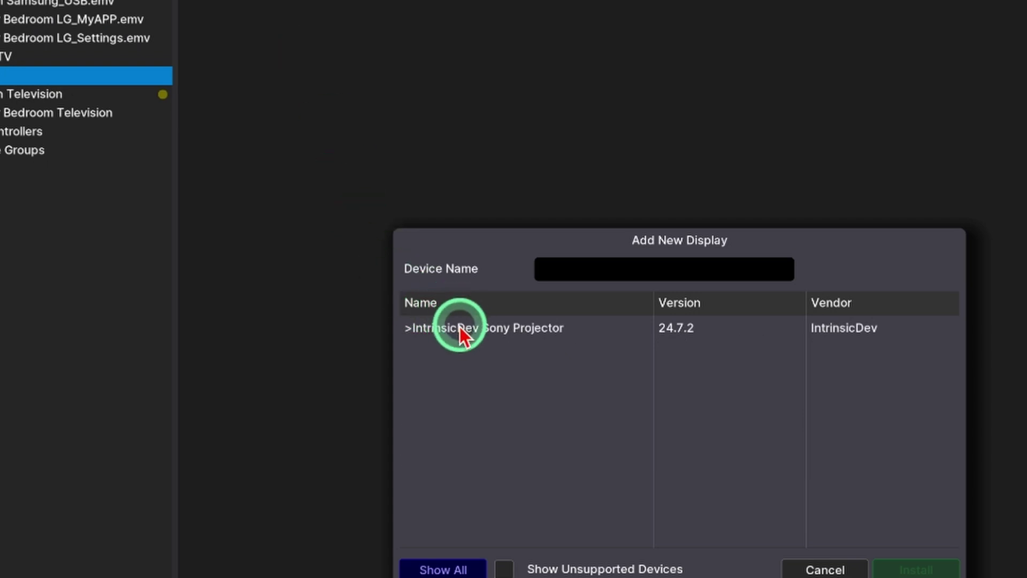
# - Choose the IntrinsicDev Sony Projector driver, name the display Cinema Projector, and install it
pyautogui.click(460, 328)
pyautogui.click(736, 268)
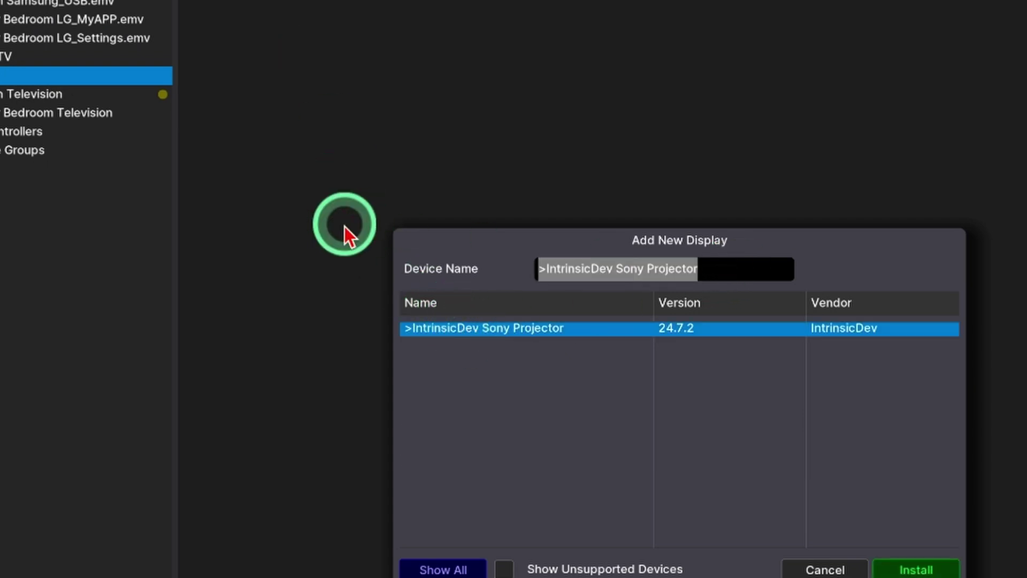
pyautogui.write('Cinema Projector')
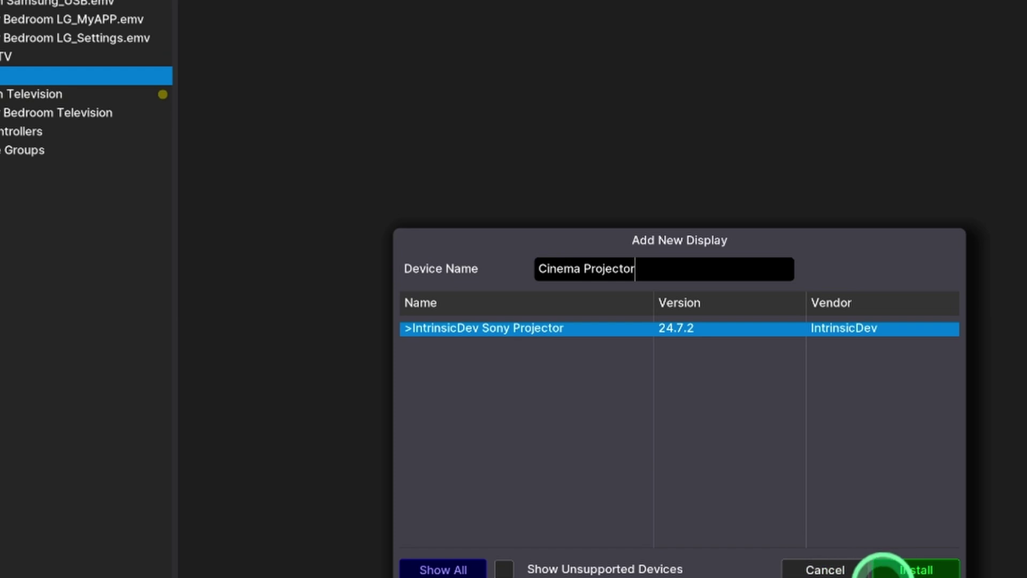
pyautogui.click(882, 568)
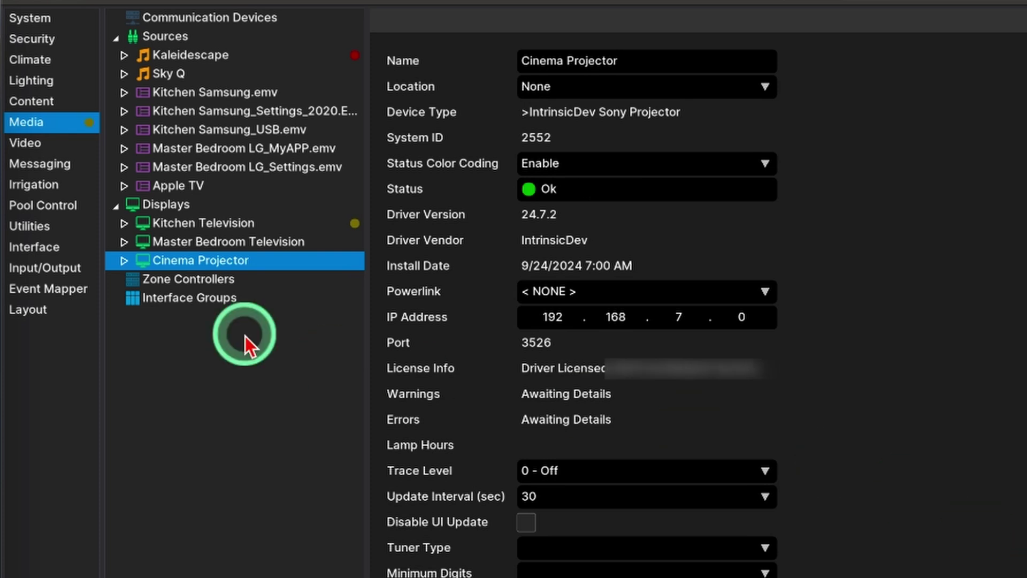
# - Rename the settings.emv source to Cinema settings.emv
pyautogui.moveTo(43, 130); pyautogui.dragTo(145, 183)
pyautogui.click(167, 184)
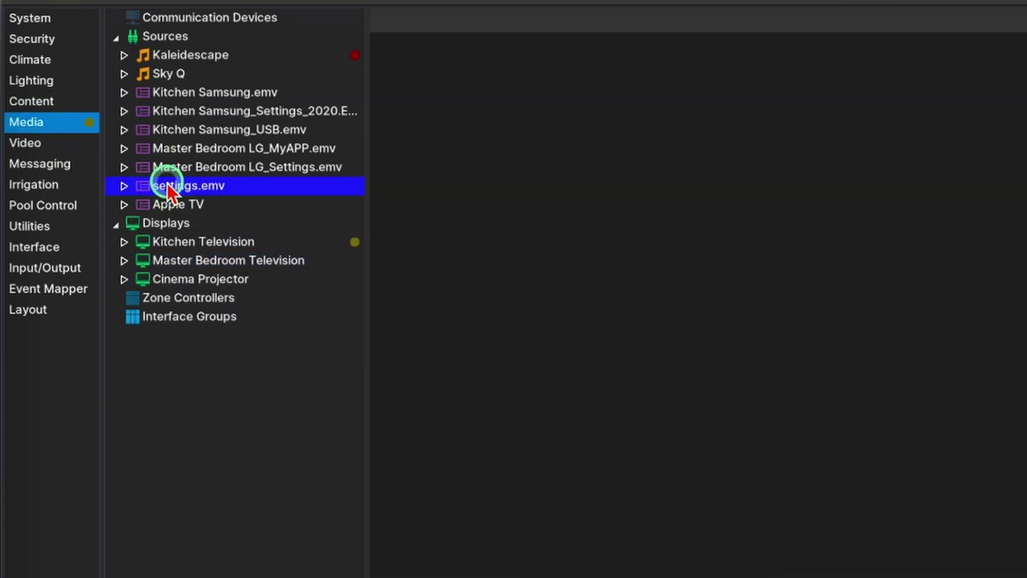
pyautogui.click(509, 62)
pyautogui.write('Cinem')
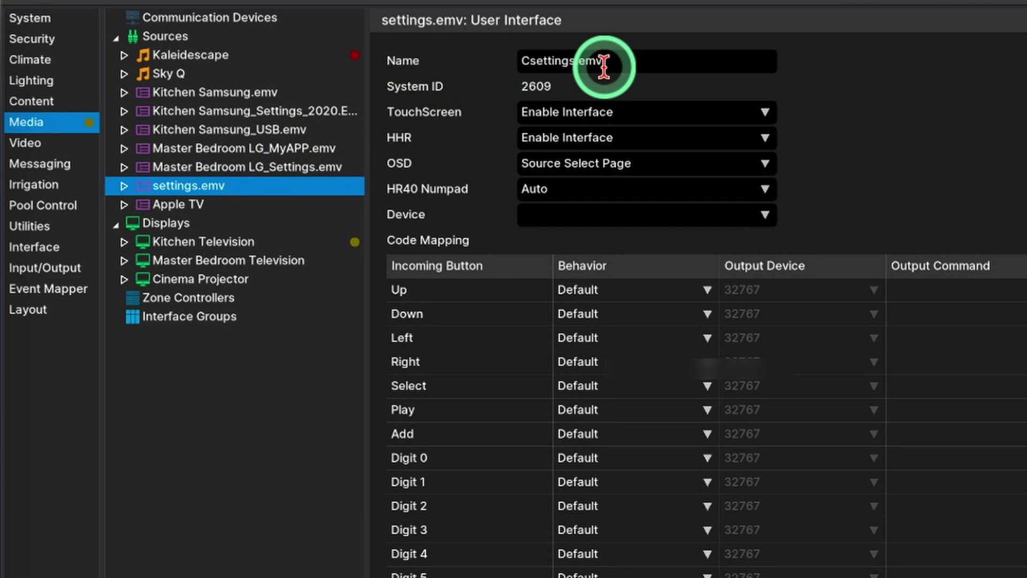
pyautogui.write('a')
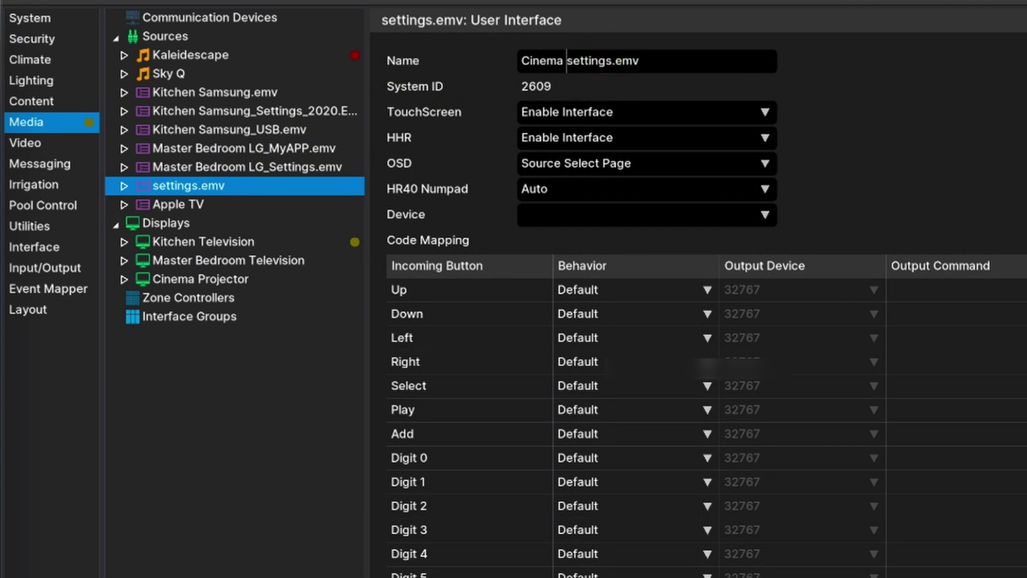
pyautogui.press('Return')
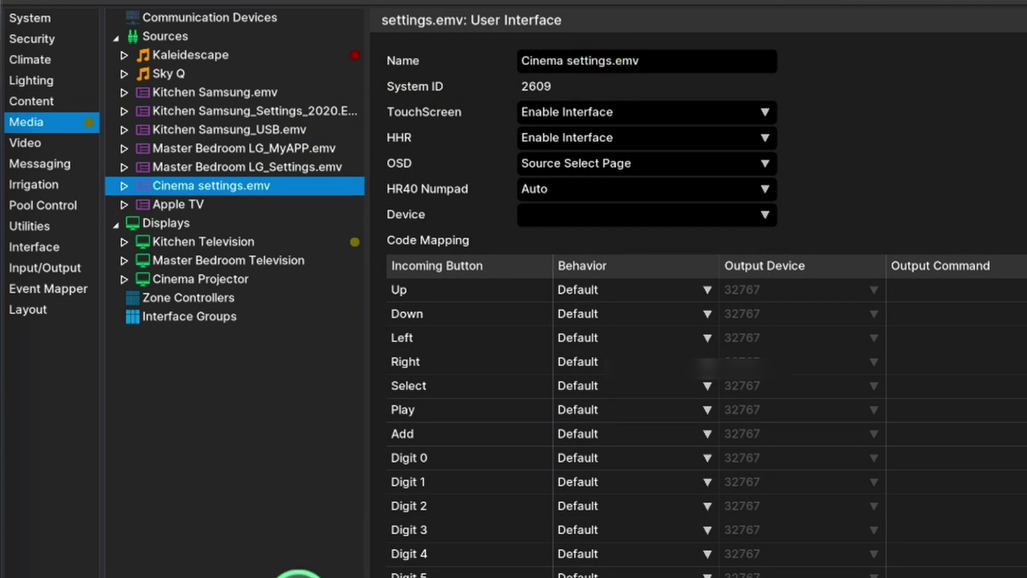
# - Start adding a new zone controller and import the driver file avproedge_MX_44_ip.EDRVC
pyautogui.click(204, 280)
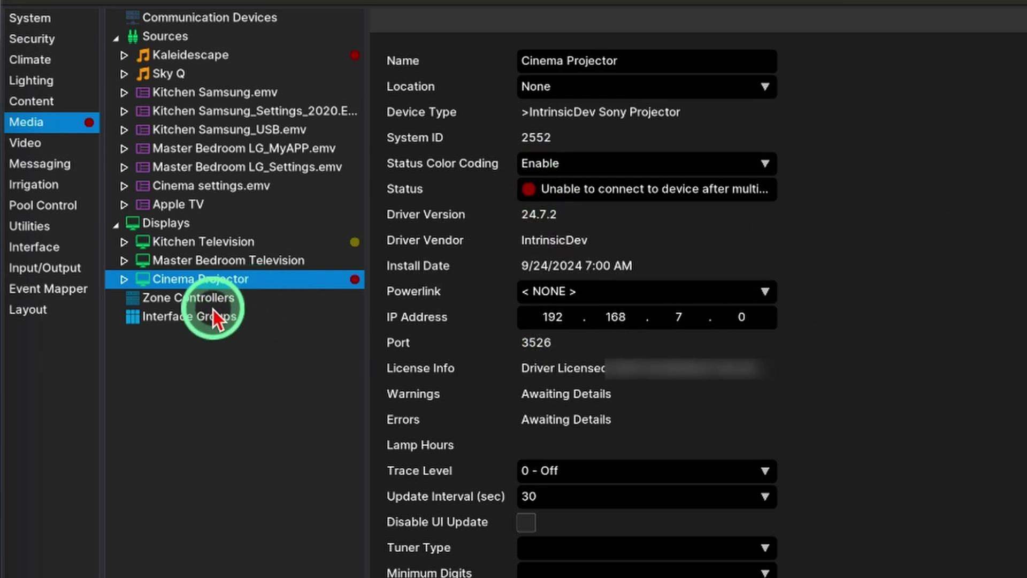
pyautogui.click(198, 300)
pyautogui.rightClick(194, 303)
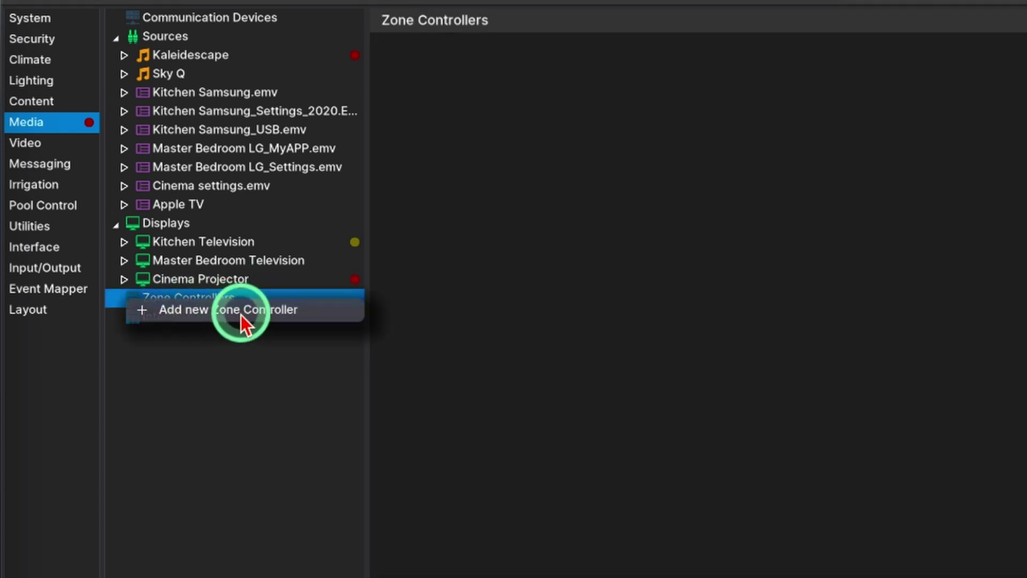
pyautogui.click(241, 310)
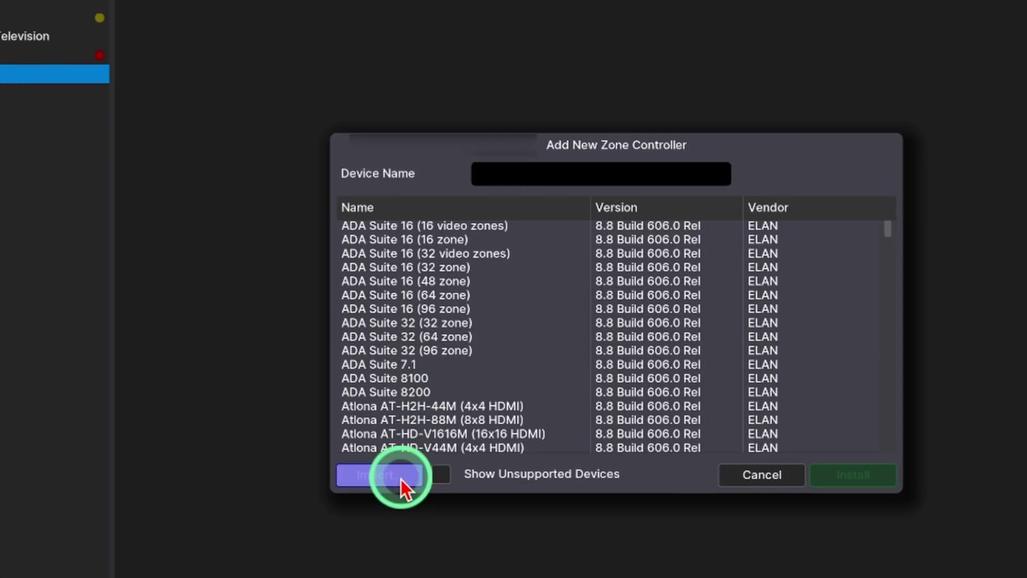
pyautogui.click(400, 479)
pyautogui.click(302, 96)
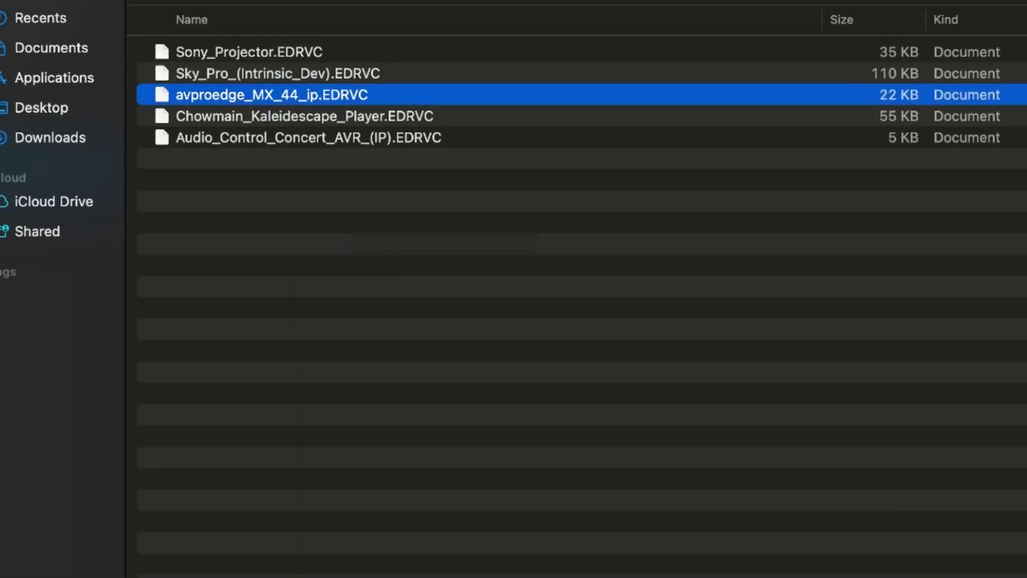
pyautogui.press('Return')
# - Choose the AVPro Edge 4x4 MX_44 ip driver, name the zone controller Video Matrix, and install it
pyautogui.click(471, 262)
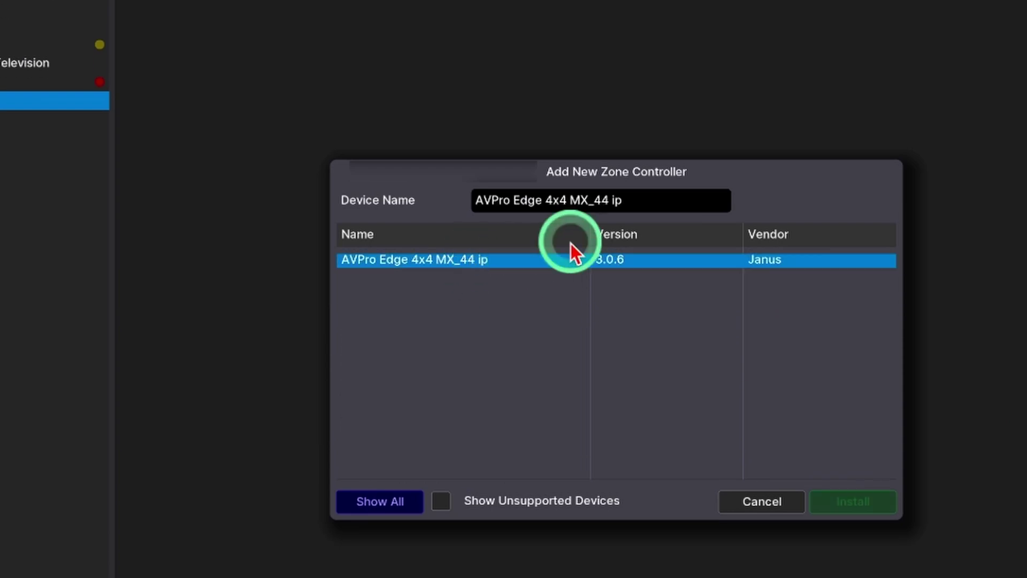
pyautogui.moveTo(711, 200); pyautogui.dragTo(285, 179)
pyautogui.write('Vide')
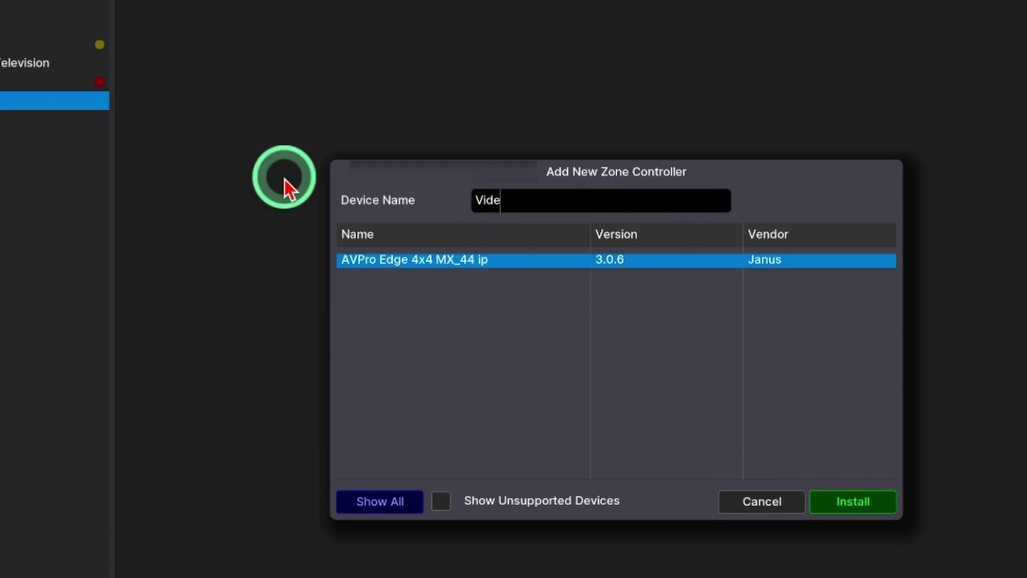
pyautogui.write('o Matrix')
pyautogui.click(853, 501)
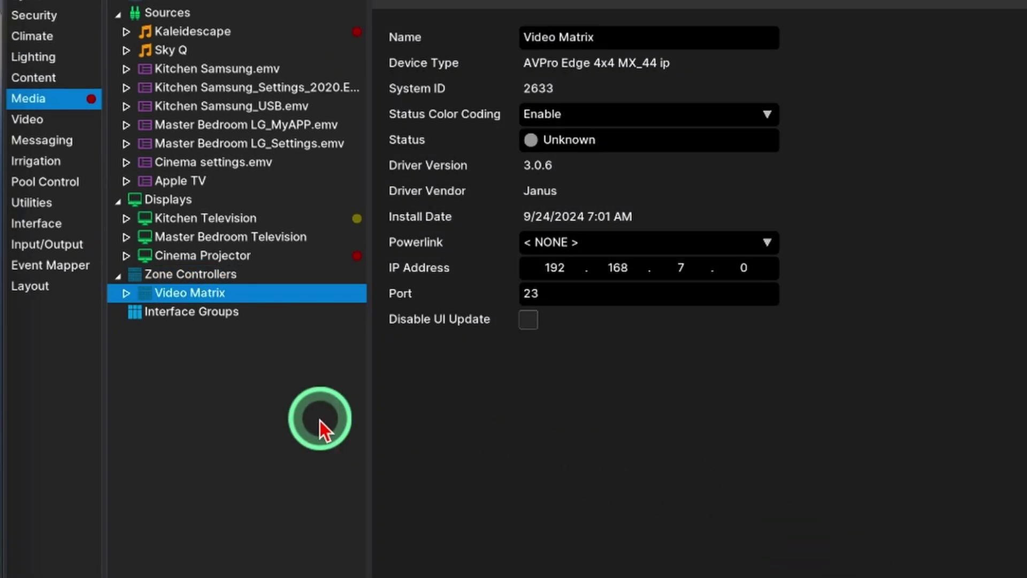
# - Assign the Intrinsic Dev Sky Pro device to the Video Matrix's Source 1 input and set its display name to Sky Q
pyautogui.click(127, 295)
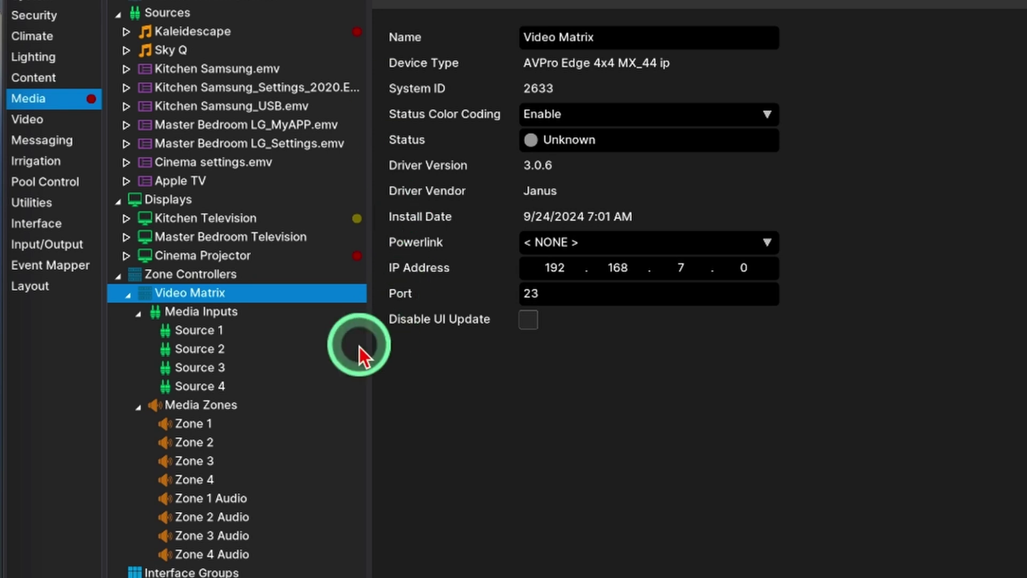
pyautogui.click(202, 336)
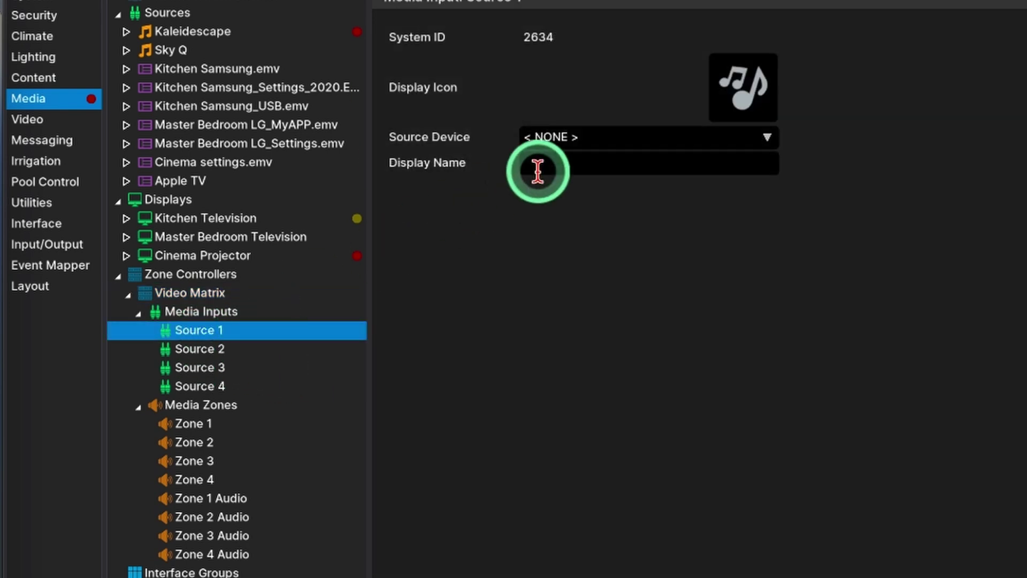
pyautogui.click(615, 138)
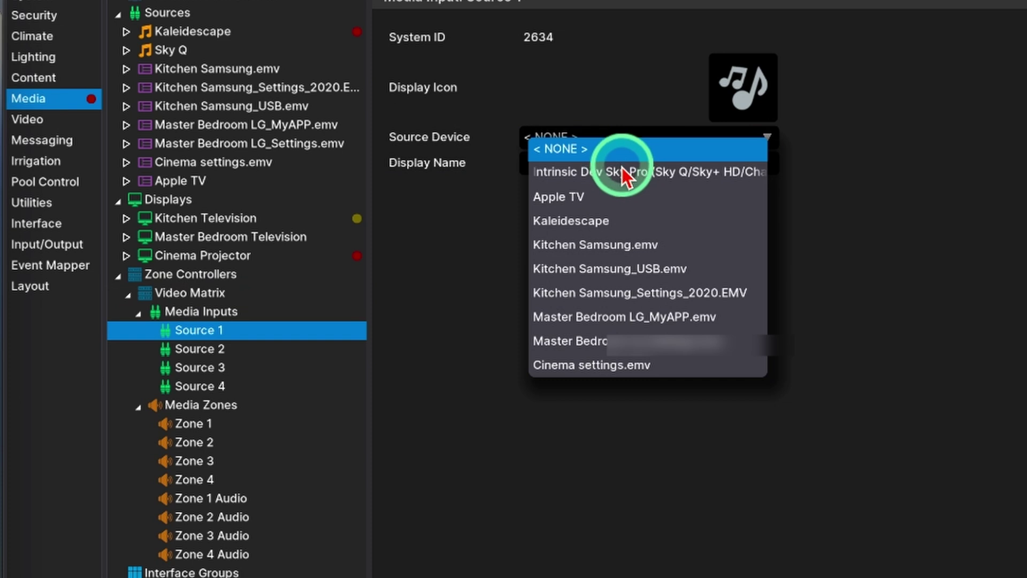
pyautogui.click(615, 171)
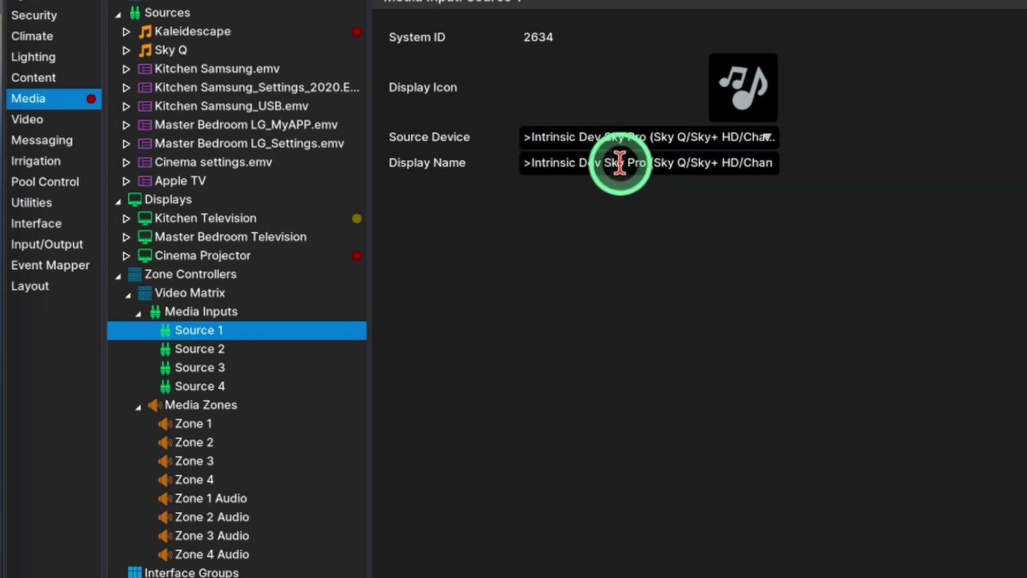
pyautogui.tripleClick(615, 164)
pyautogui.write('Sky Q')
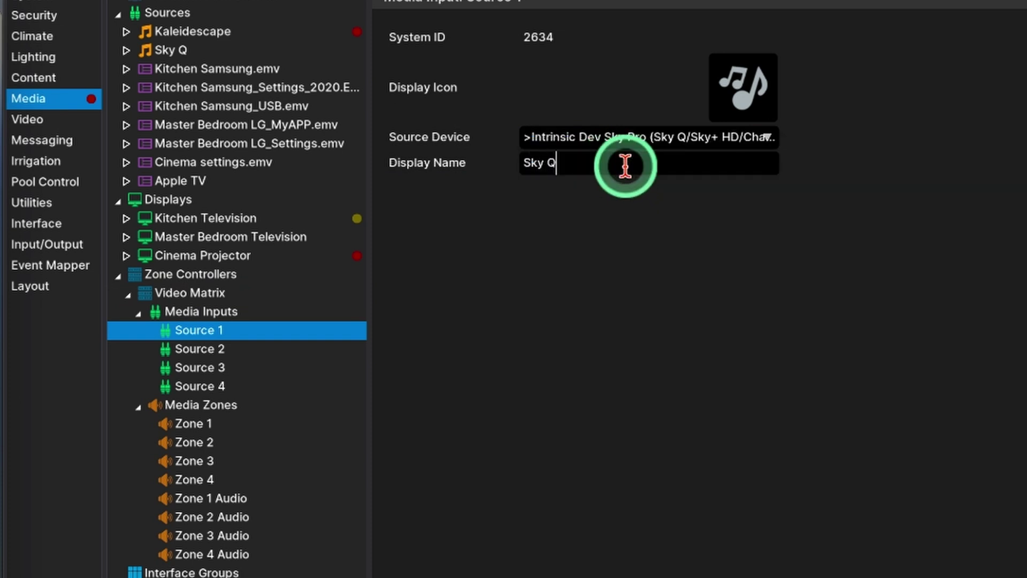
# - Set the Source 1 input's display icon to Sky_Q from the MEDIA BRANDS folder
pyautogui.click(770, 90)
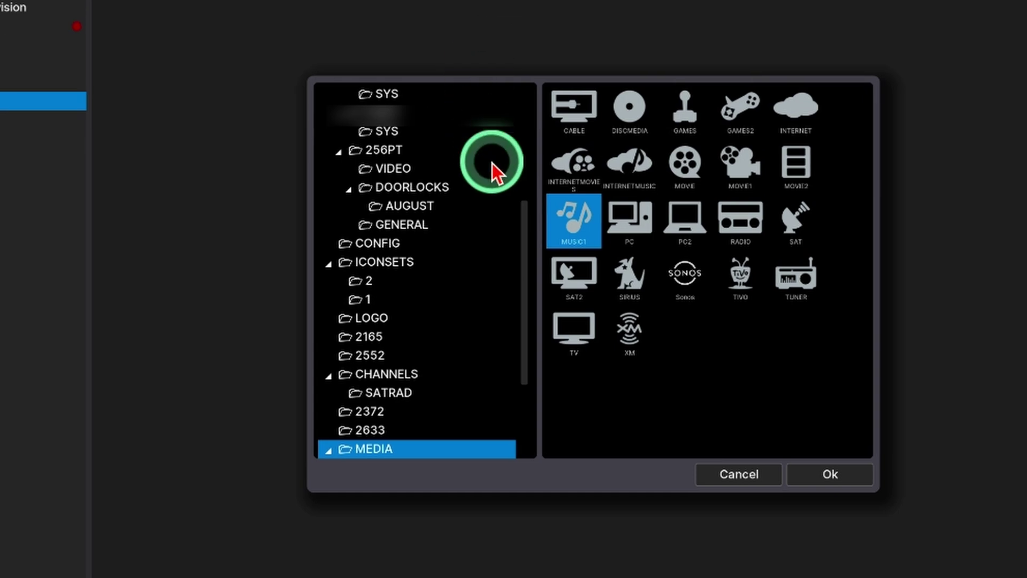
pyautogui.moveTo(524, 225); pyautogui.dragTo(531, 309)
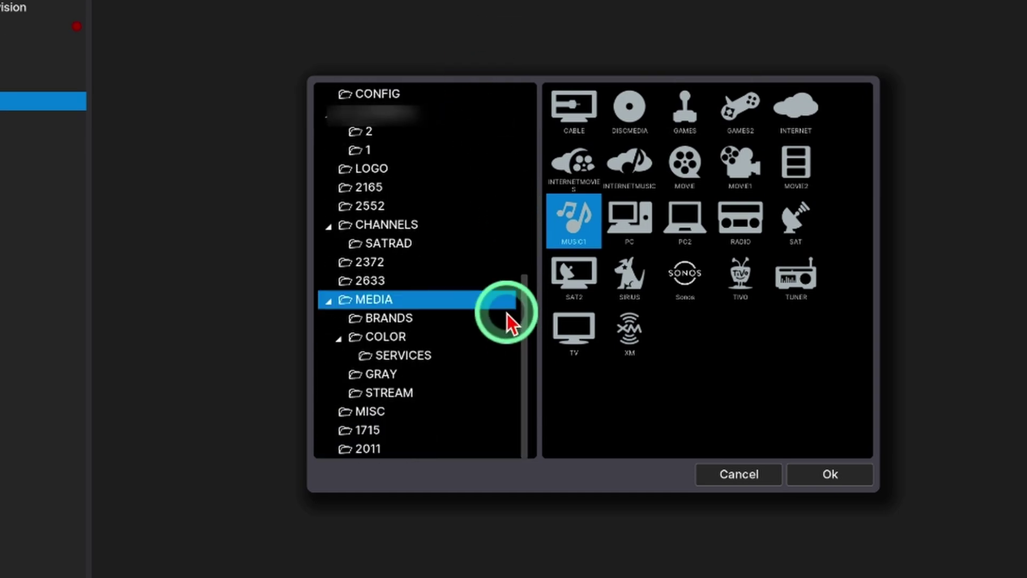
pyautogui.click(399, 321)
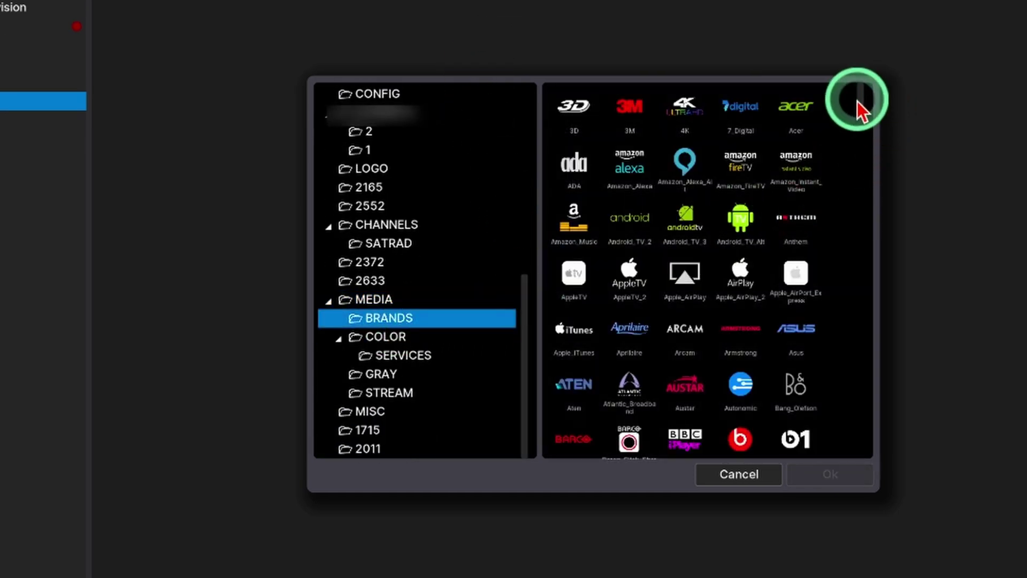
pyautogui.scroll(-1, 864, 105)
pyautogui.moveTo(864, 105); pyautogui.dragTo(862, 385)
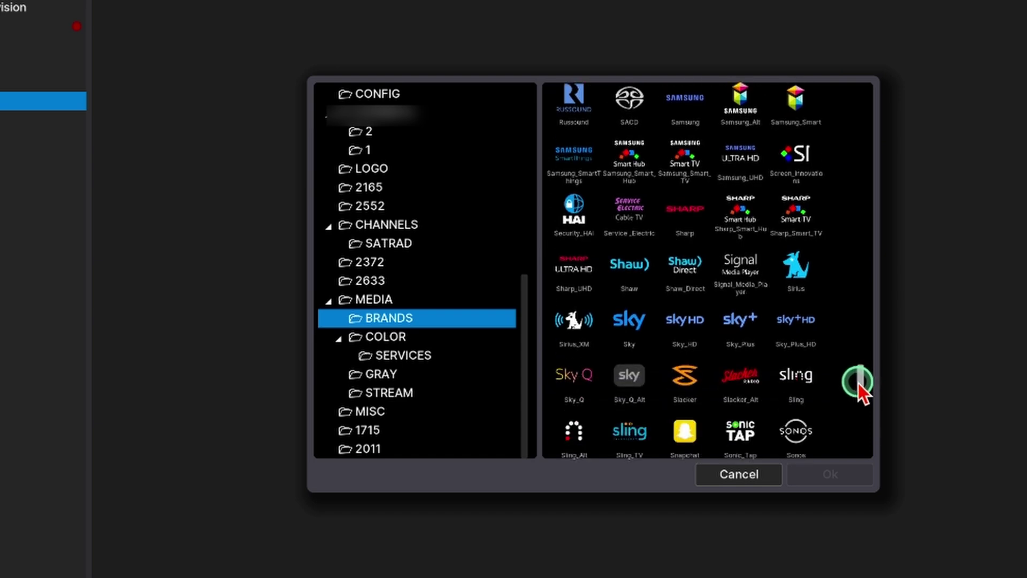
pyautogui.click(589, 377)
pyautogui.click(830, 473)
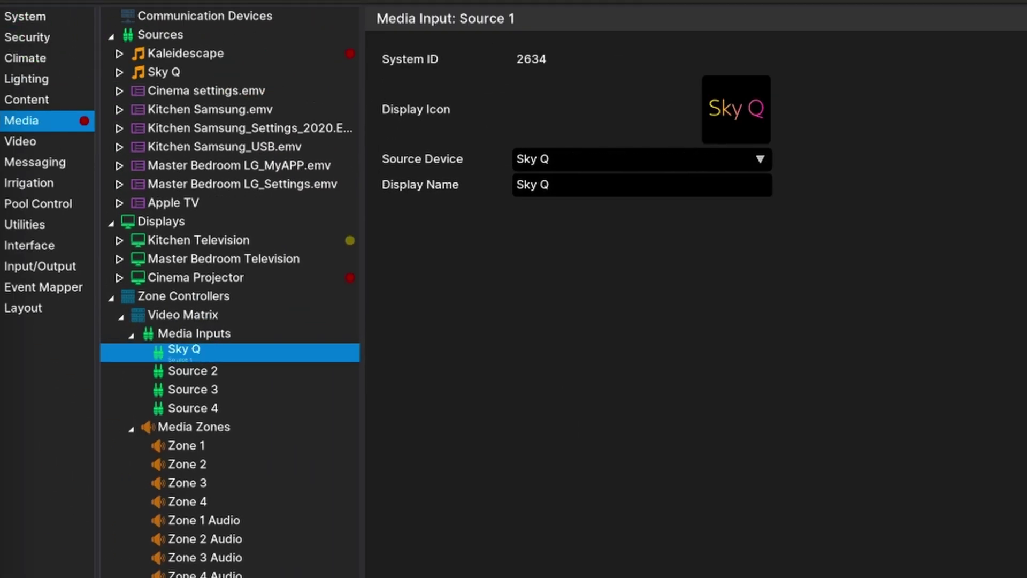
# - Assign Apple TV as the source device of the Video Matrix's Source 2 input
pyautogui.click(194, 373)
pyautogui.click(575, 162)
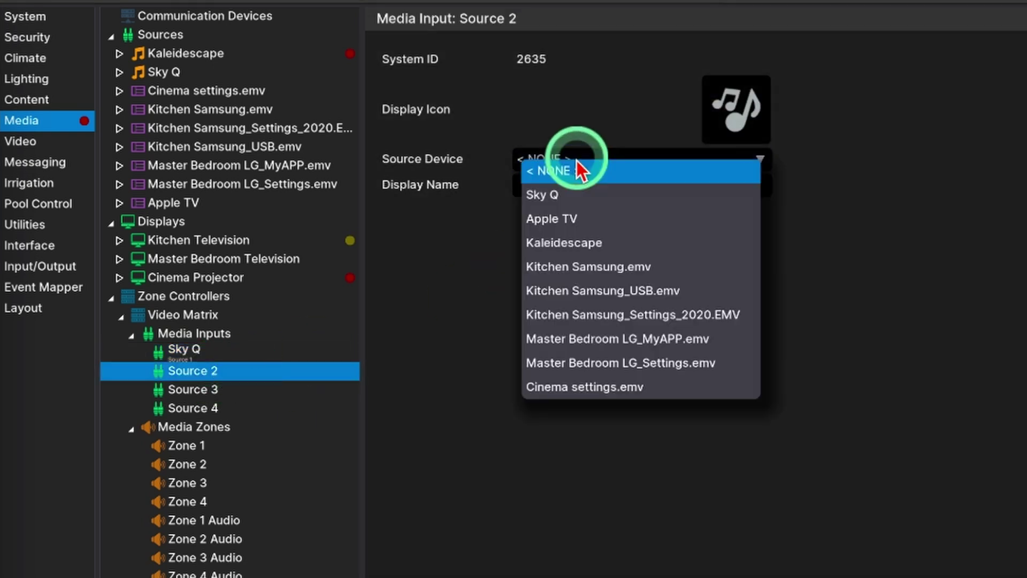
pyautogui.click(593, 221)
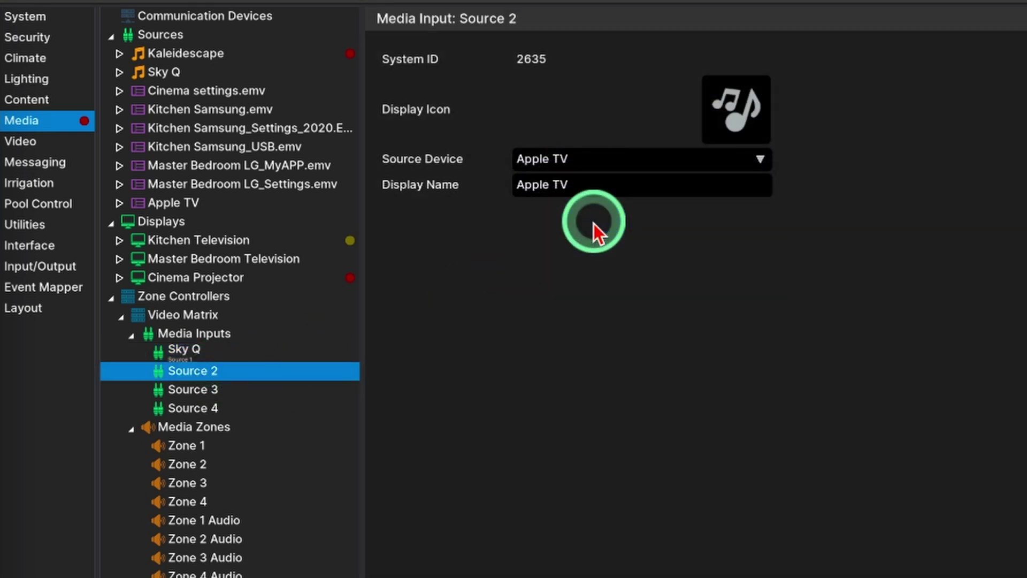
# - Set the Source 2 input's display icon to AppleTV_2 from the MEDIA BRANDS folder
pyautogui.click(752, 107)
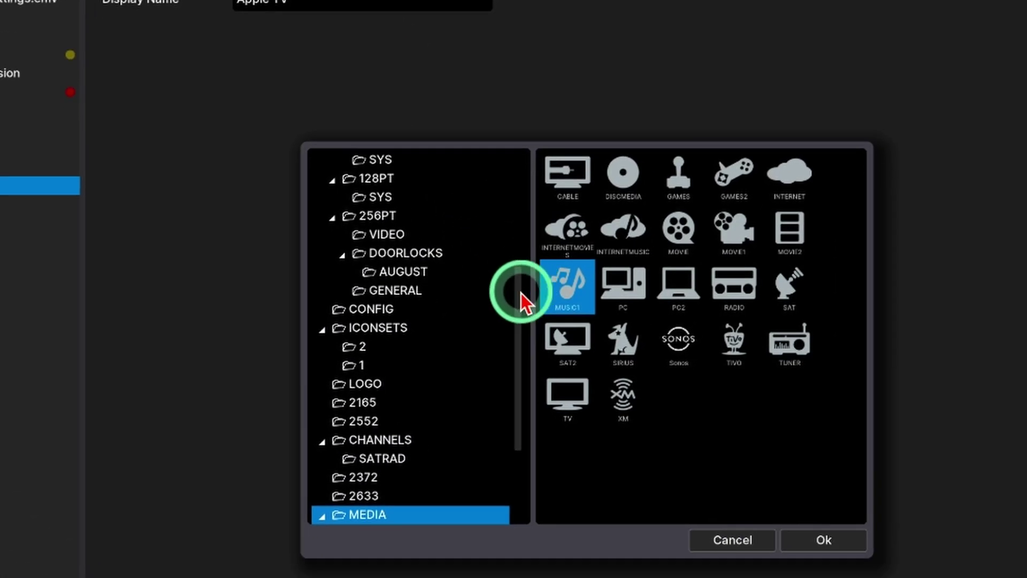
pyautogui.scroll(-2, 641, 376)
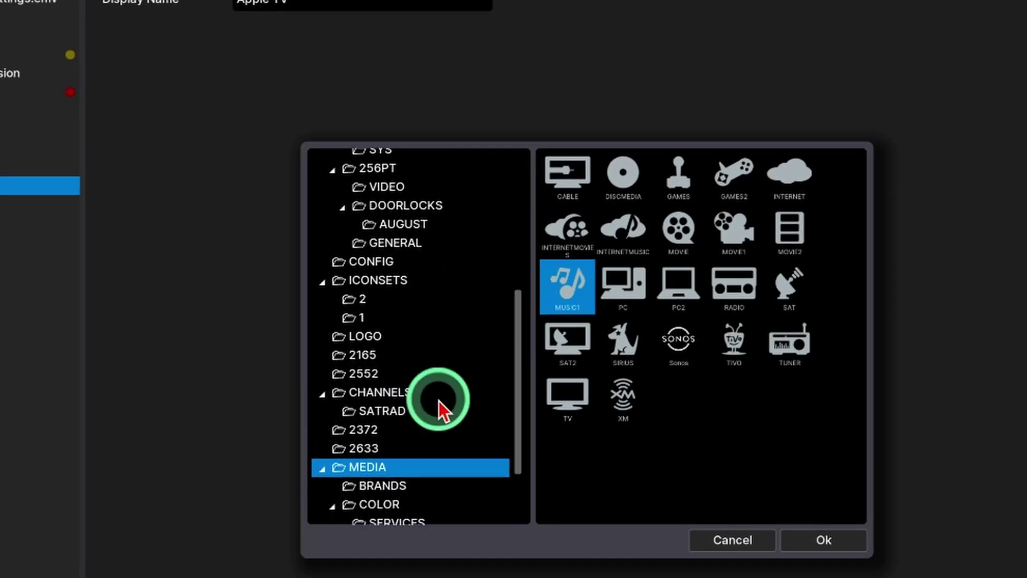
pyautogui.click(374, 486)
pyautogui.click(622, 342)
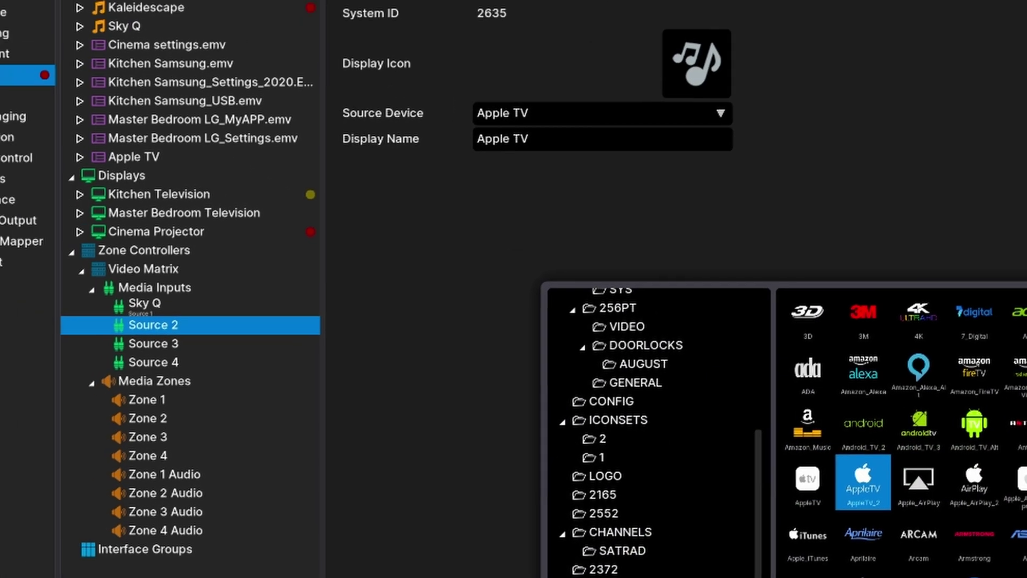
pyautogui.click(905, 545)
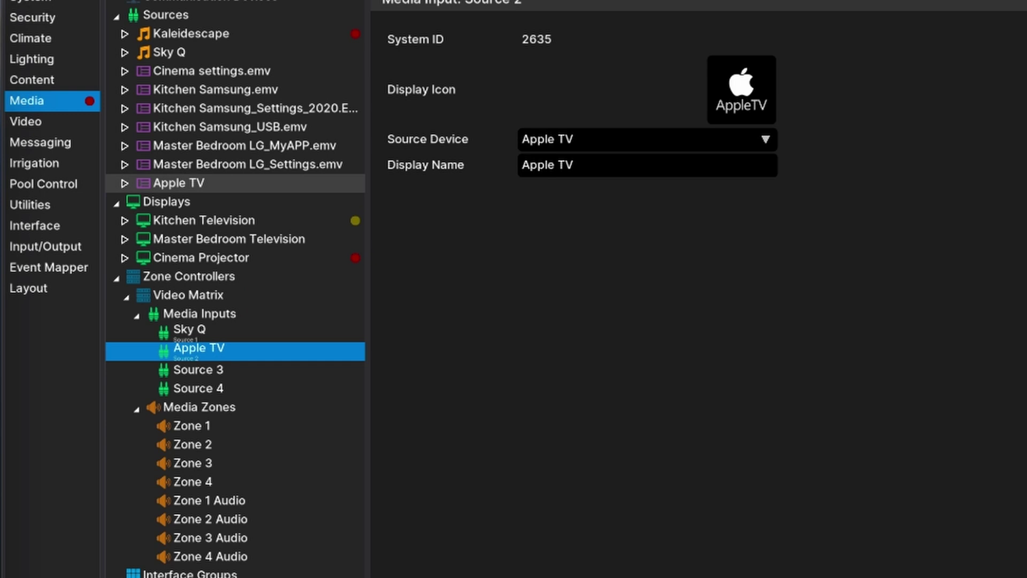
# - Rename media Zone 1 of the Video Matrix to Kitchen and set its Display 1 to Kitchen Television
pyautogui.click(195, 427)
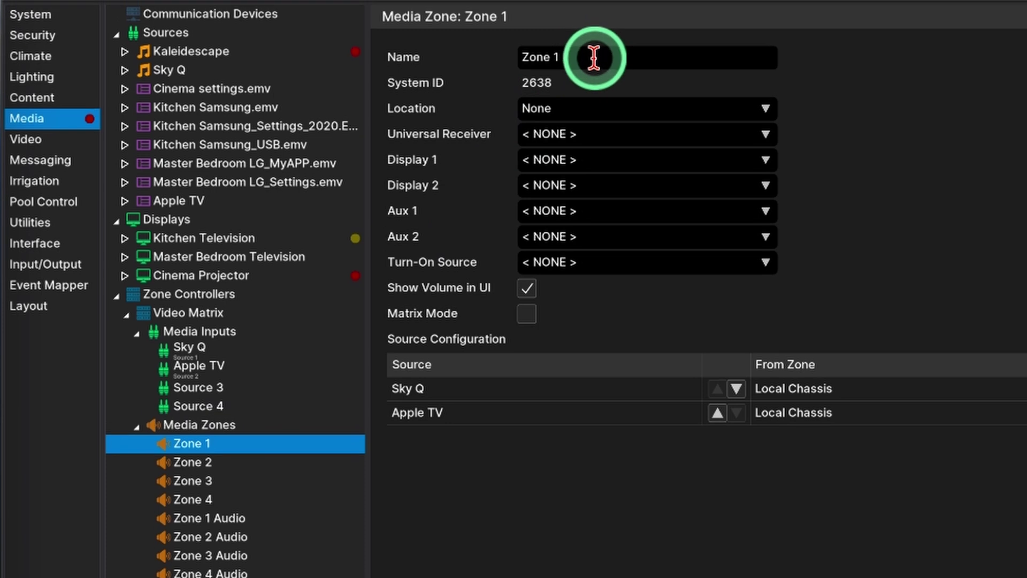
pyautogui.moveTo(591, 35); pyautogui.dragTo(358, 28)
pyautogui.write('Kitchen')
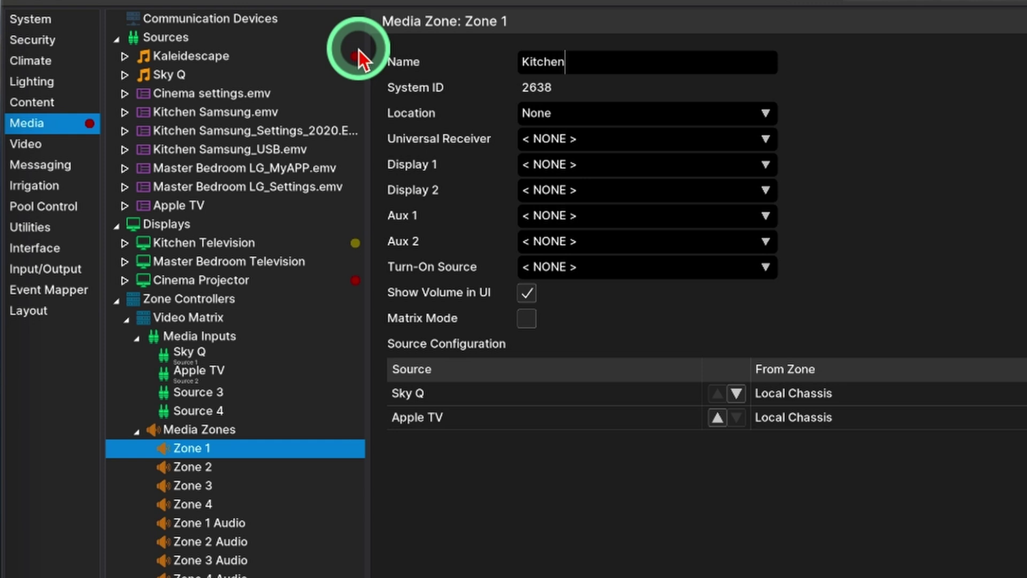
pyautogui.click(551, 166)
pyautogui.click(649, 204)
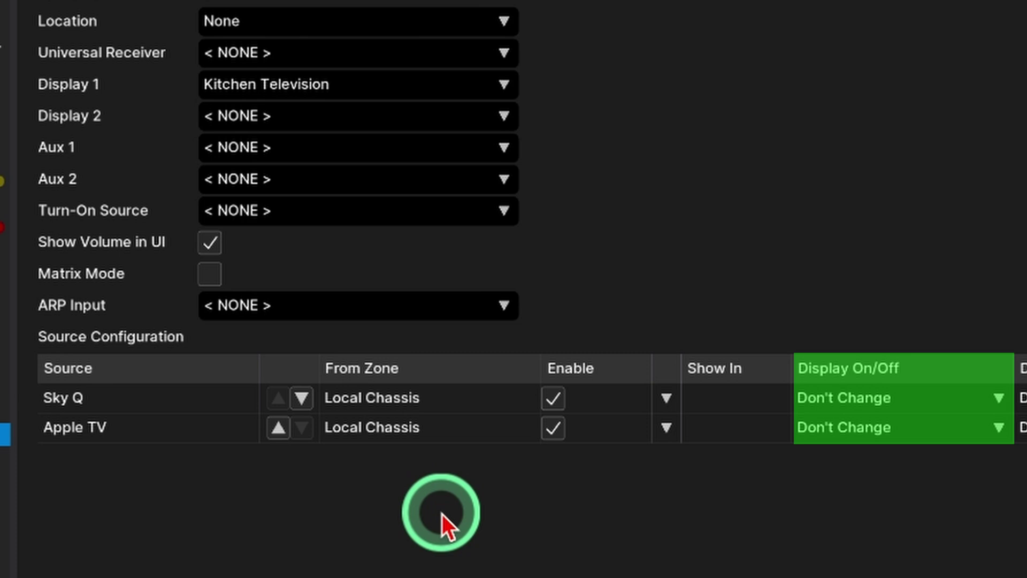
# - Set Display On/Off to Turn On for both the Sky Q and Apple TV sources in the Kitchen zone
pyautogui.click(853, 401)
pyautogui.click(765, 473)
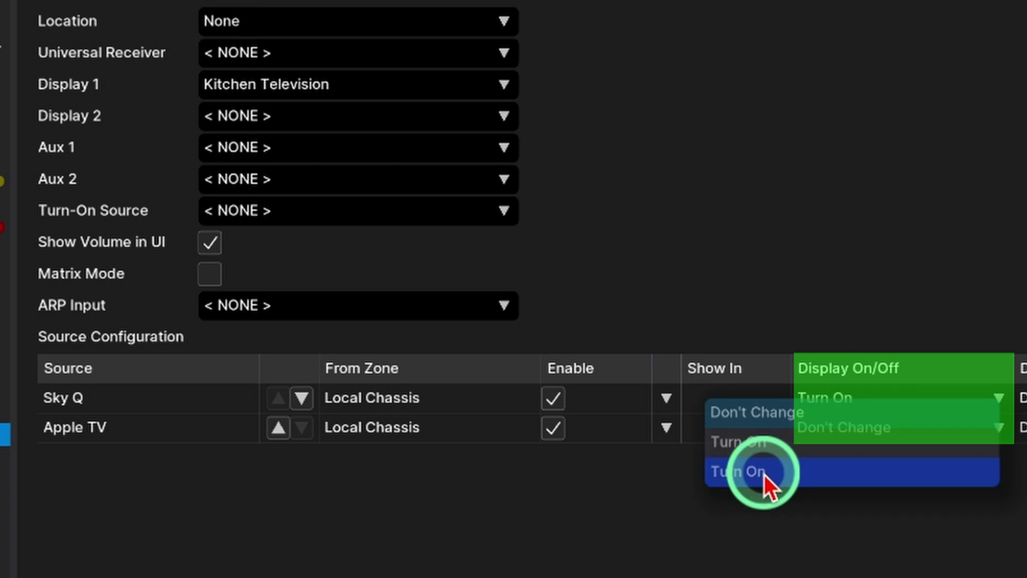
pyautogui.click(866, 428)
pyautogui.click(762, 503)
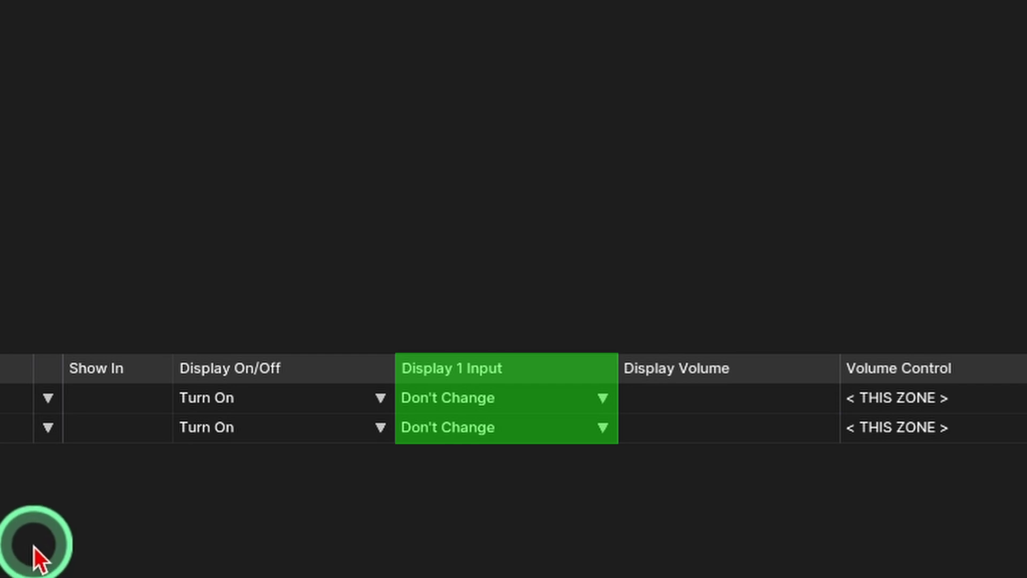
# - Set Display 1 Input to HDMI 1 for both the Sky Q and Apple TV sources in the Kitchen zone
pyautogui.click(480, 398)
pyautogui.click(356, 474)
pyautogui.click(451, 428)
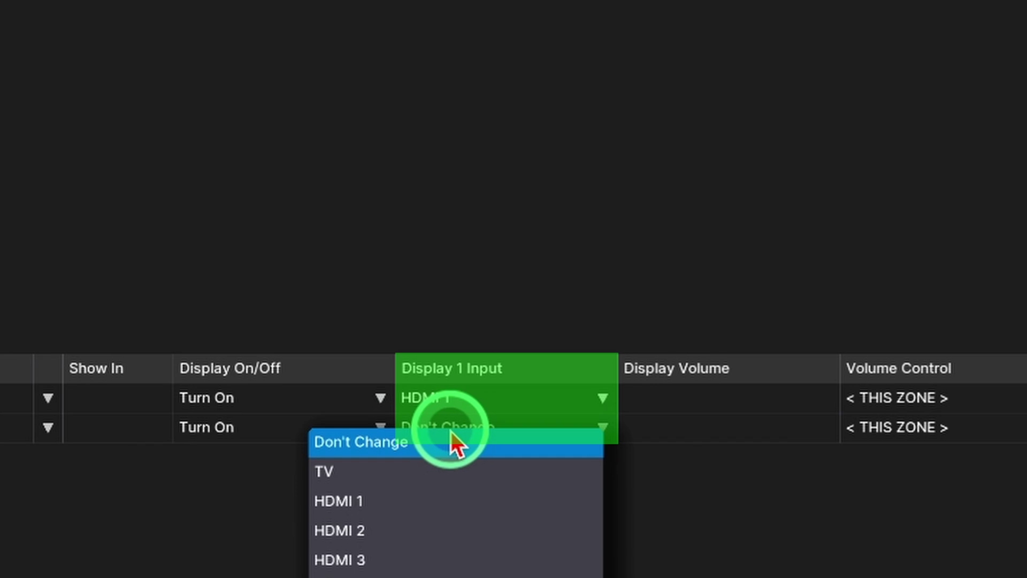
pyautogui.click(362, 499)
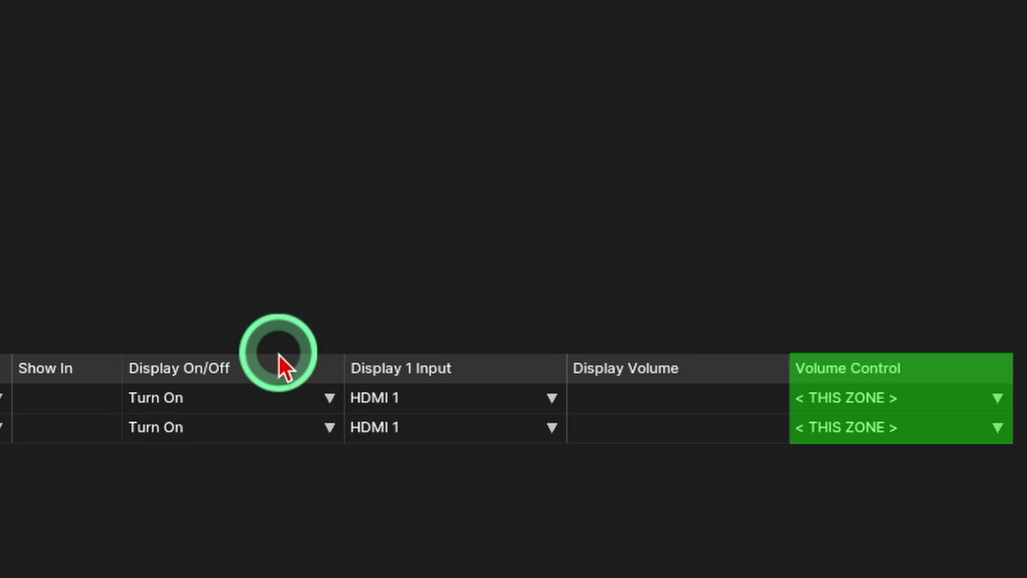
# - Set Volume Control to Kitchen Television for both sources in the Kitchen zone
pyautogui.click(846, 399)
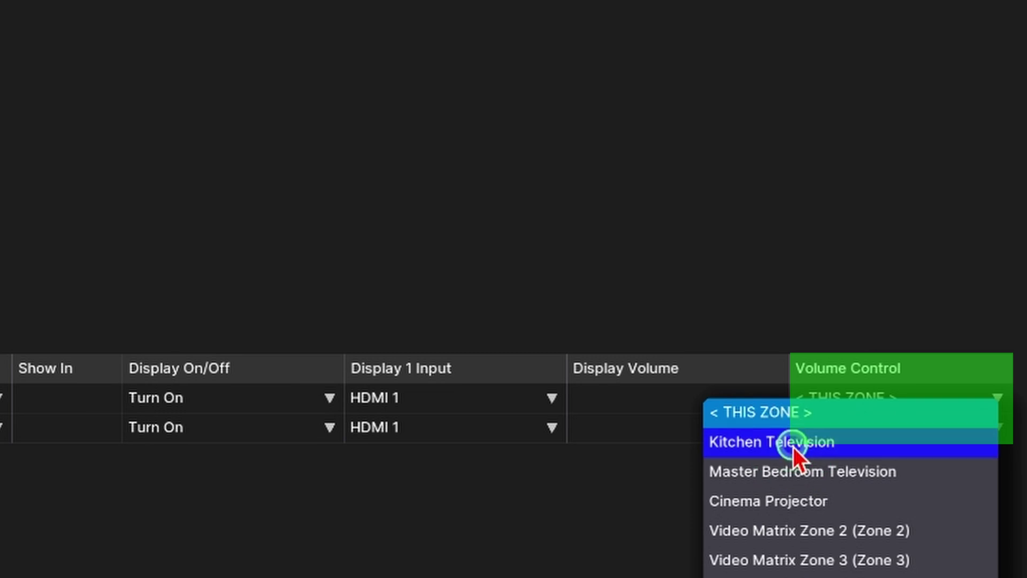
pyautogui.click(838, 436)
pyautogui.click(836, 432)
pyautogui.click(775, 473)
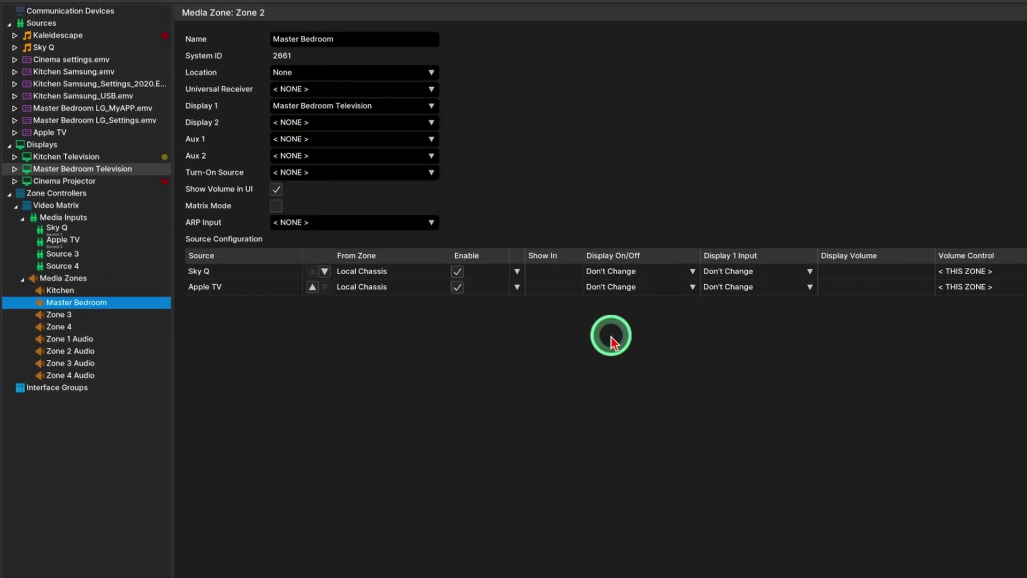
# - Configure both Master Bedroom sources with Display On/Off Turn On, Display 1 Input HDMI 1 and Volume Control Master Bedroom Television
pyautogui.click(609, 286)
pyautogui.click(604, 305)
pyautogui.click(749, 271)
pyautogui.click(678, 394)
pyautogui.click(963, 271)
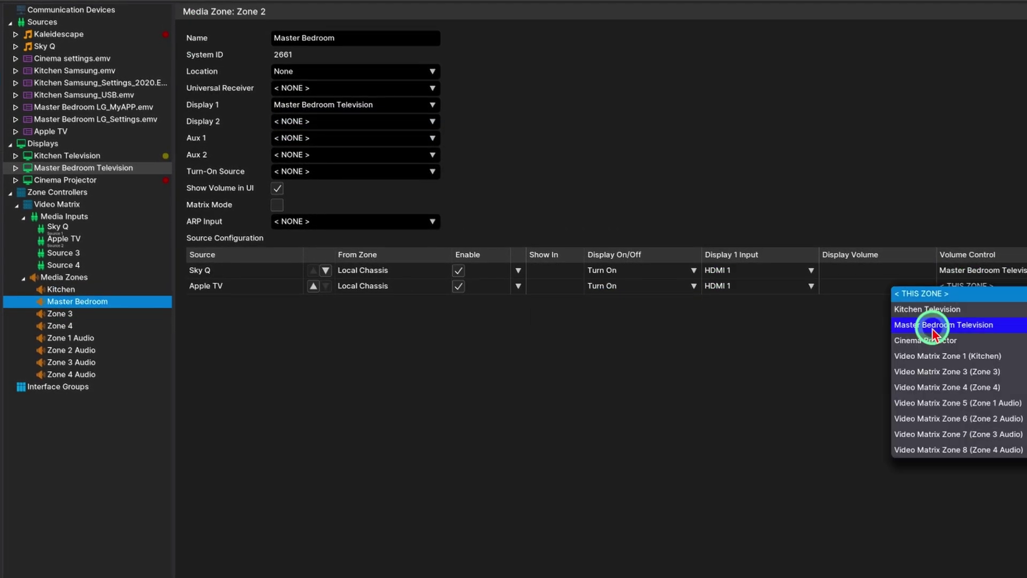
pyautogui.click(910, 324)
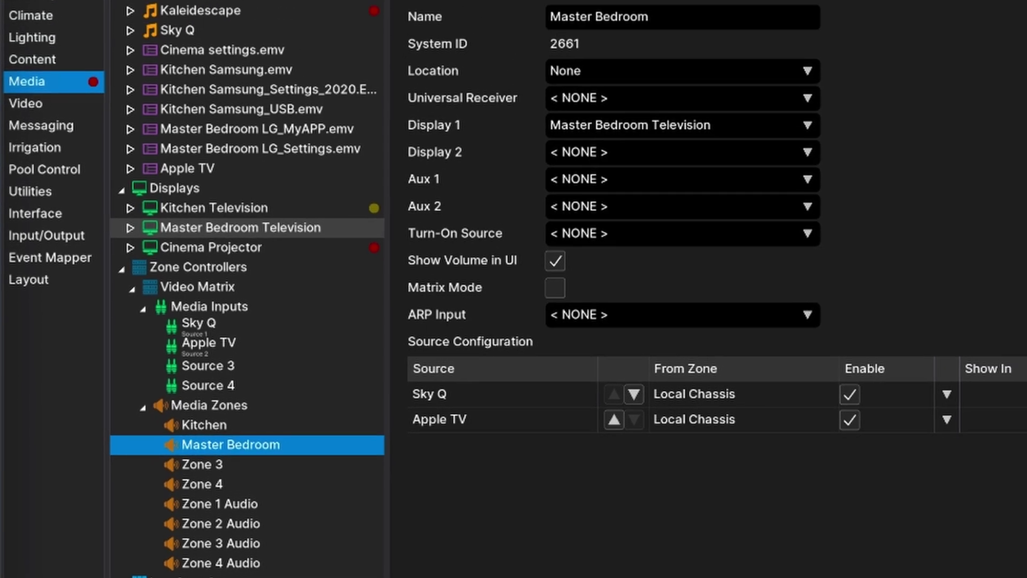
# - Add a leading period to the names of the unused Zone 3 and Zone 4 of the Video Matrix
pyautogui.click(184, 464)
pyautogui.click(541, 18)
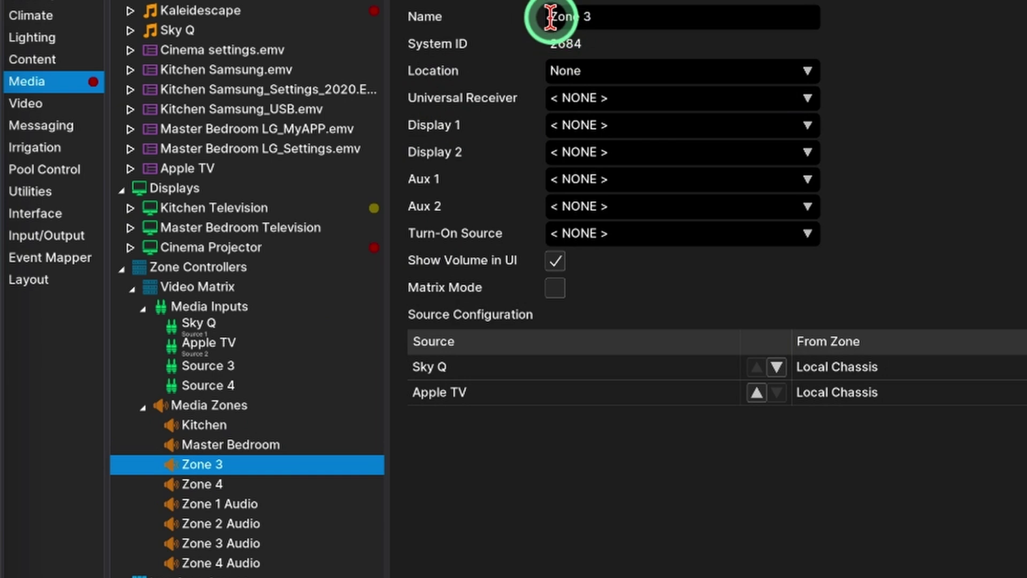
pyautogui.write('.')
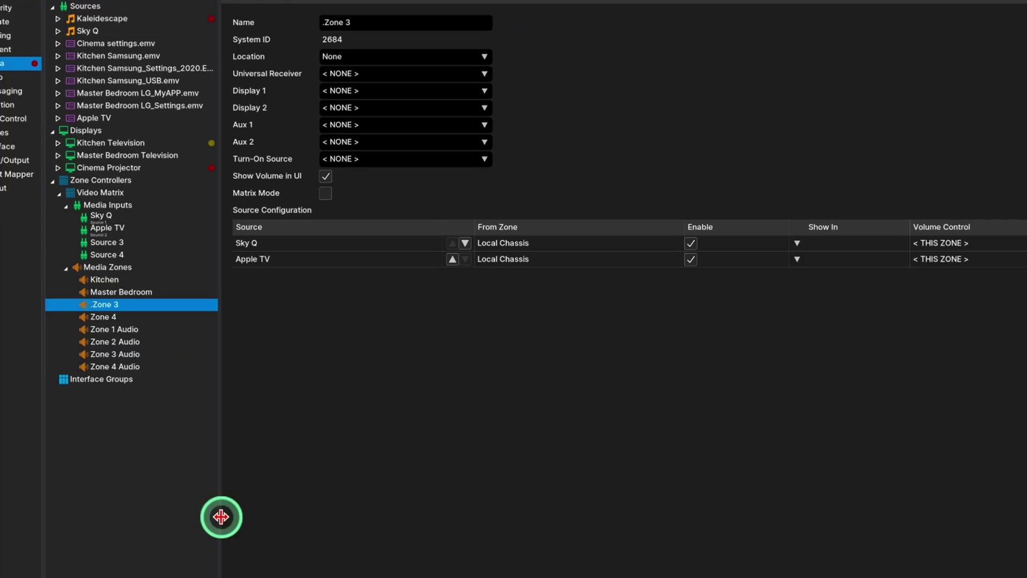
pyautogui.click(203, 484)
pyautogui.click(606, 23)
pyautogui.write('.')
# - Add a leading period to the names of the four audio zones, Zone 1 Audio to Zone 4 Audio
pyautogui.click(115, 328)
pyautogui.click(324, 22)
pyautogui.write('.')
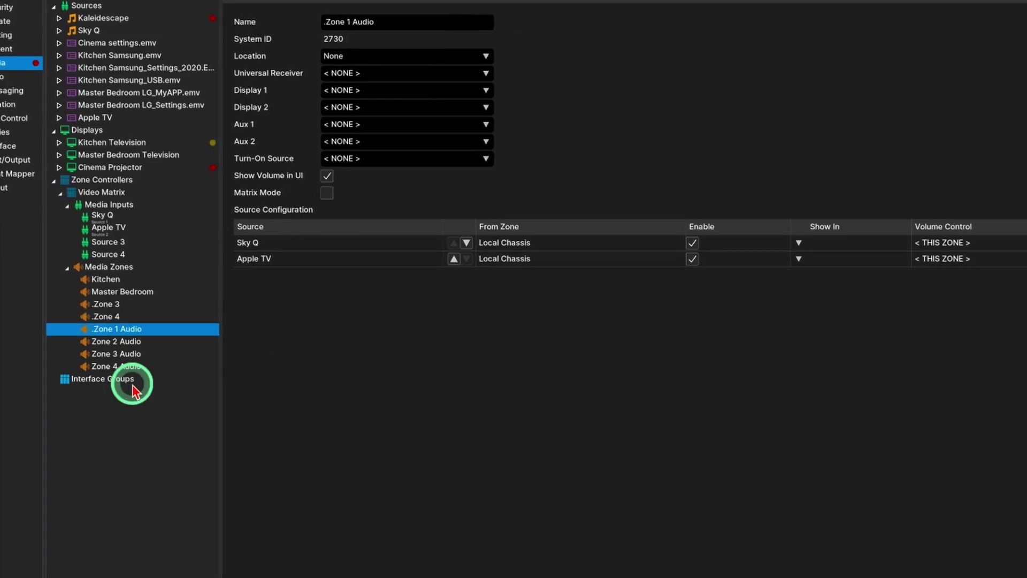
pyautogui.click(116, 341)
pyautogui.click(325, 21)
pyautogui.write('.')
pyautogui.click(117, 353)
pyautogui.click(325, 20)
pyautogui.write('.')
pyautogui.click(116, 364)
pyautogui.click(324, 20)
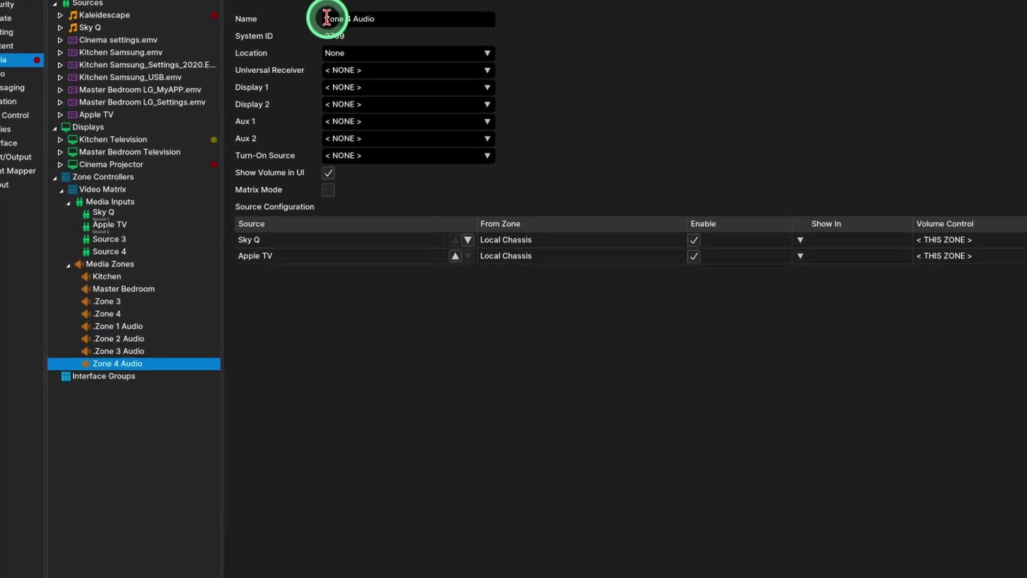
pyautogui.write('.')
pyautogui.click(278, 377)
# - Collapse the Video Matrix's Media Zones and Media Inputs branches and select the Video Matrix
pyautogui.click(69, 263)
pyautogui.click(68, 200)
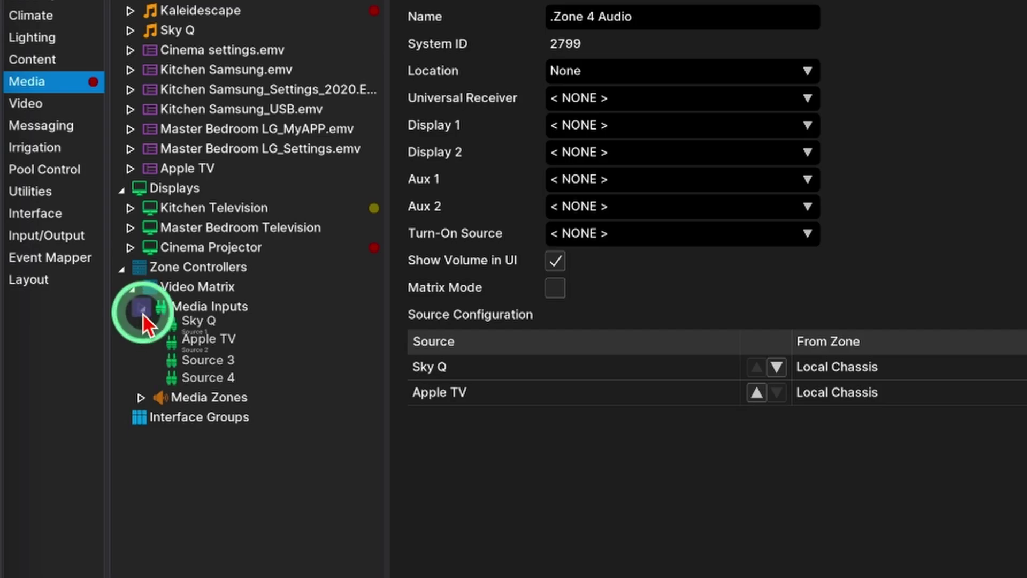
pyautogui.click(92, 189)
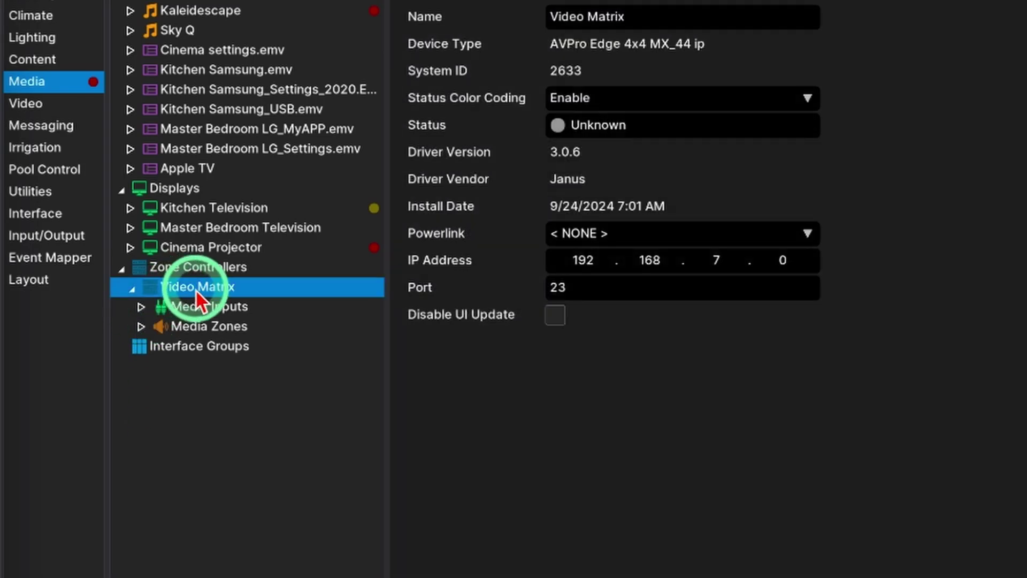
# - Start adding a zone controller and import the driver file Audio_Control_Concert_AVR_(IP).EDRVC for it
pyautogui.rightClick(196, 270)
pyautogui.click(202, 279)
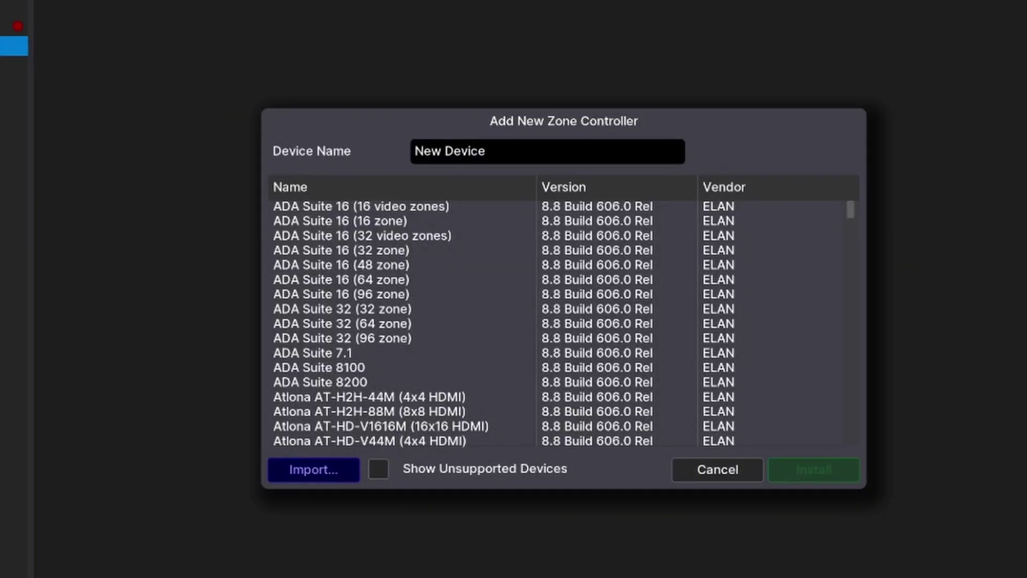
pyautogui.click(328, 474)
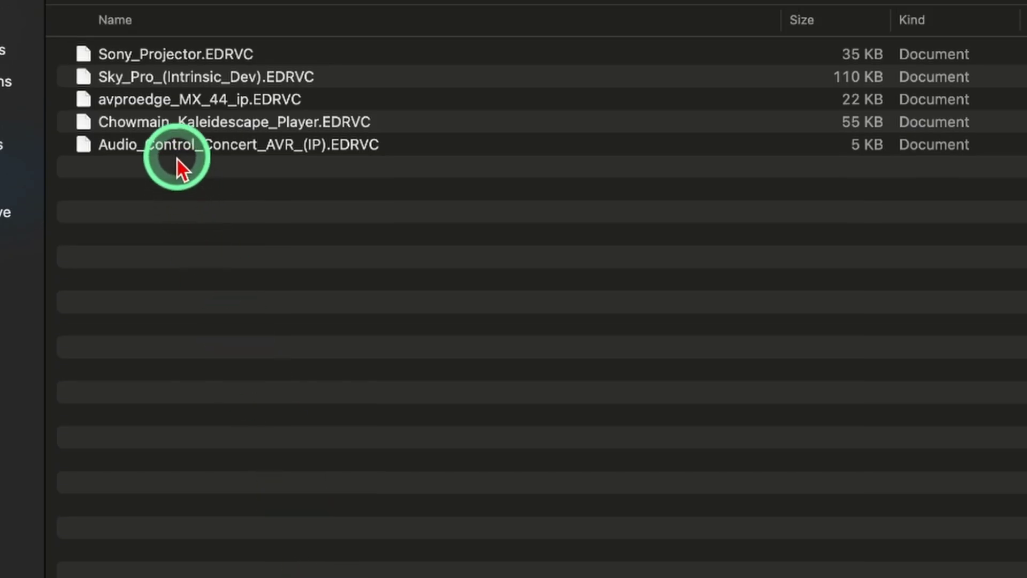
pyautogui.doubleClick(176, 153)
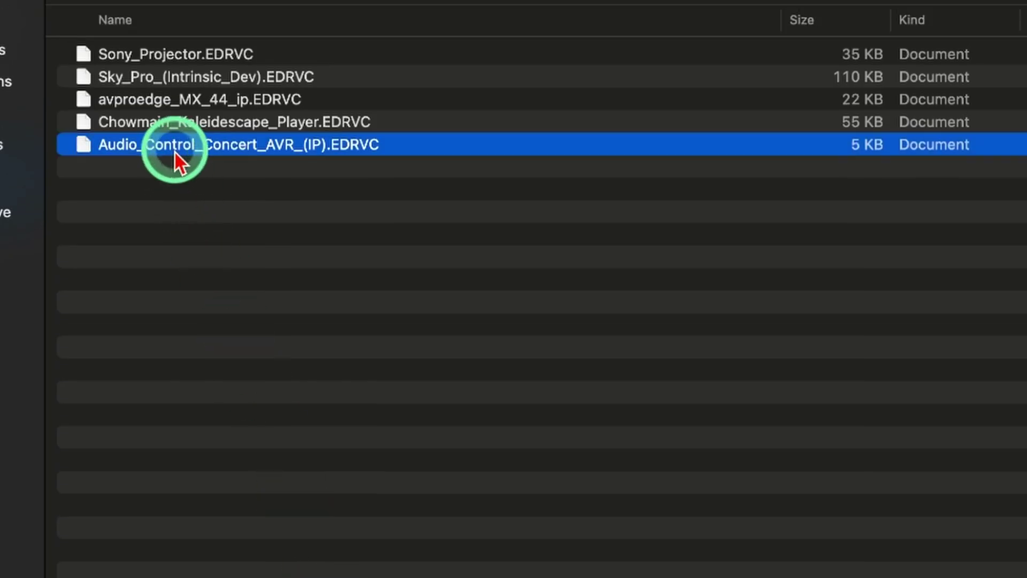
pyautogui.click(398, 230)
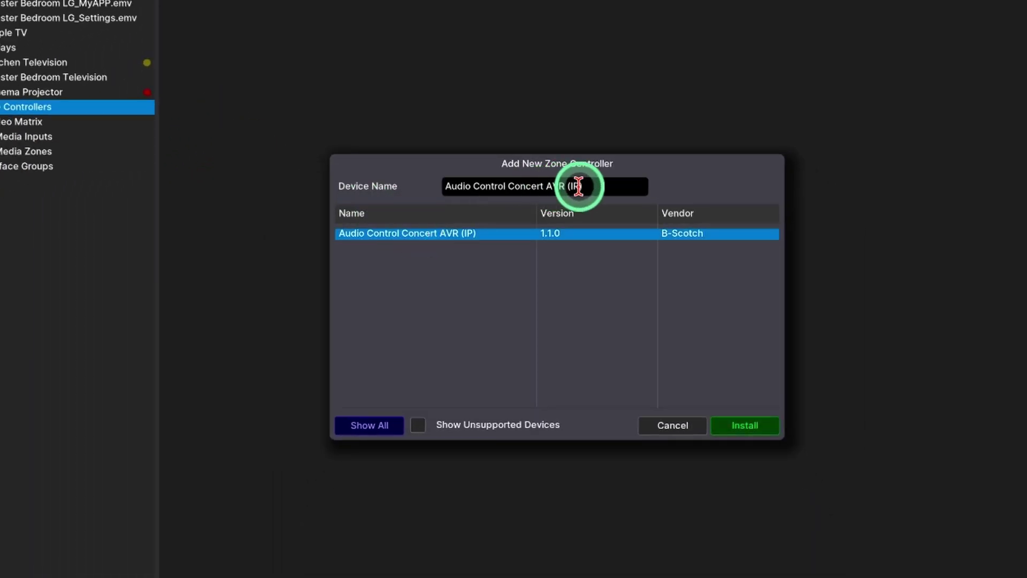
# - Name the new zone controller Cinema AVR and install it
pyautogui.moveTo(581, 185); pyautogui.dragTo(317, 190)
pyautogui.write('Cinem')
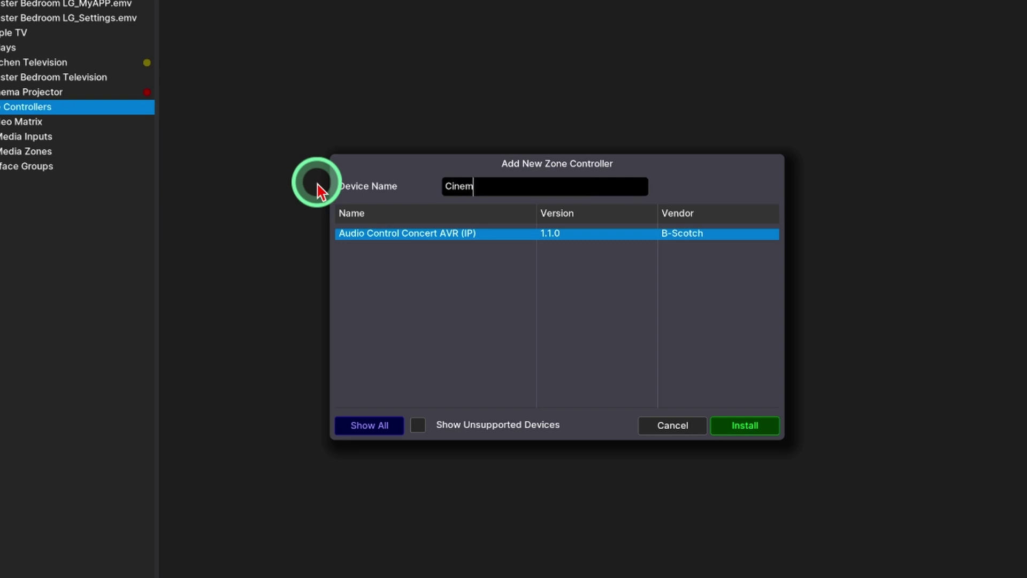
pyautogui.write('a AVR')
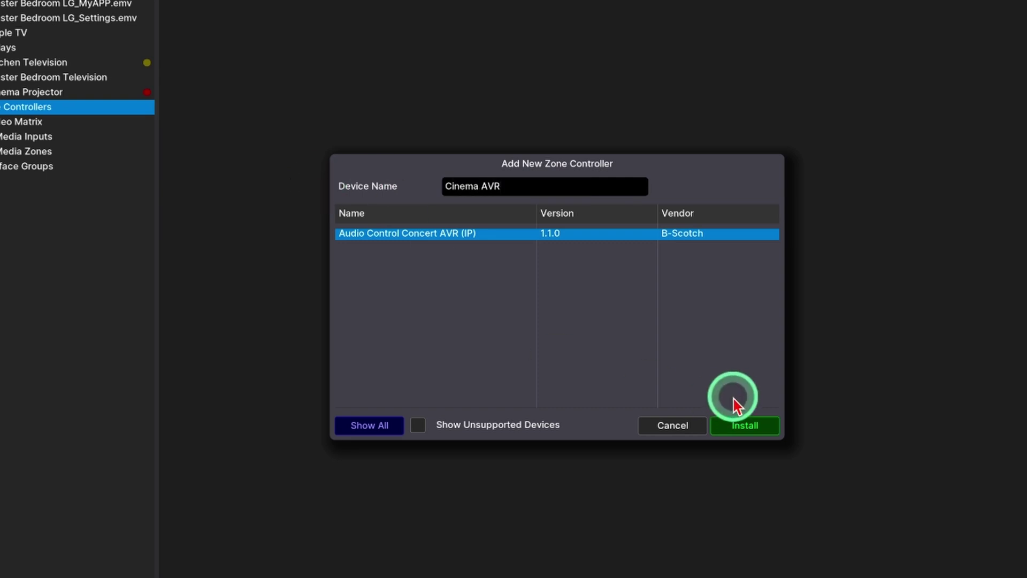
pyautogui.click(749, 426)
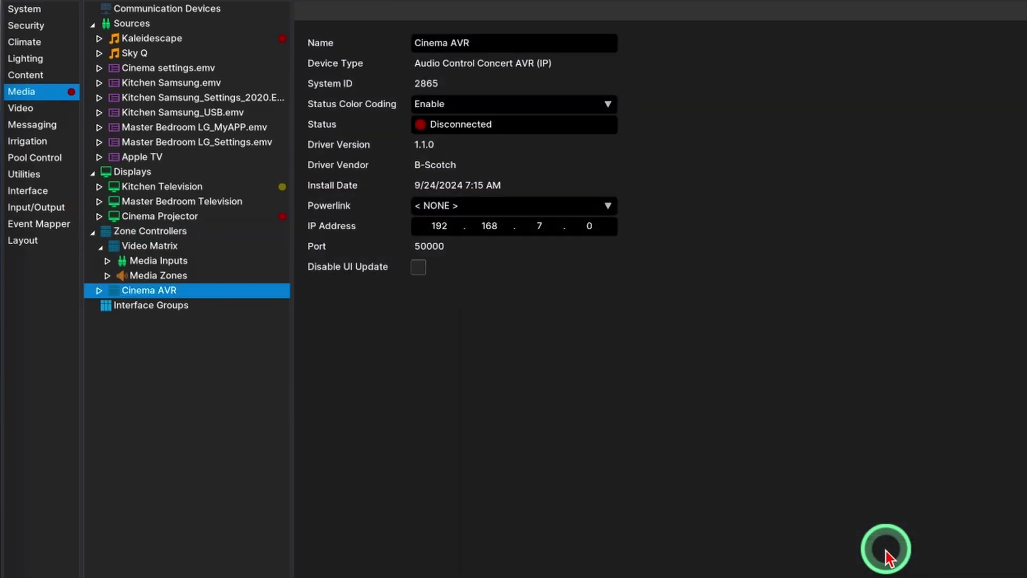
# - Assign Kaleidescape as the source device of the Cinema AVR's AV input
pyautogui.click(99, 291)
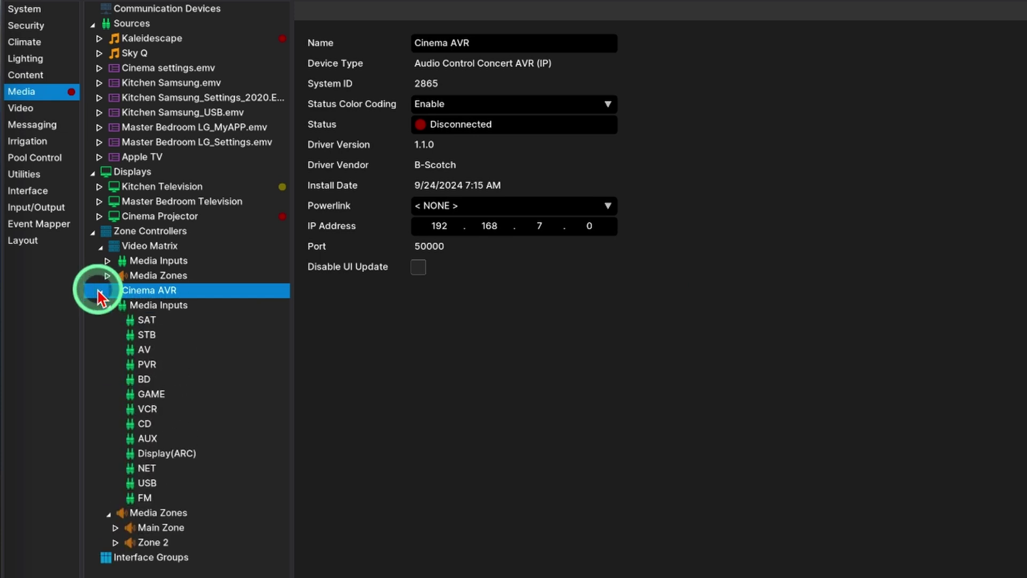
pyautogui.click(146, 350)
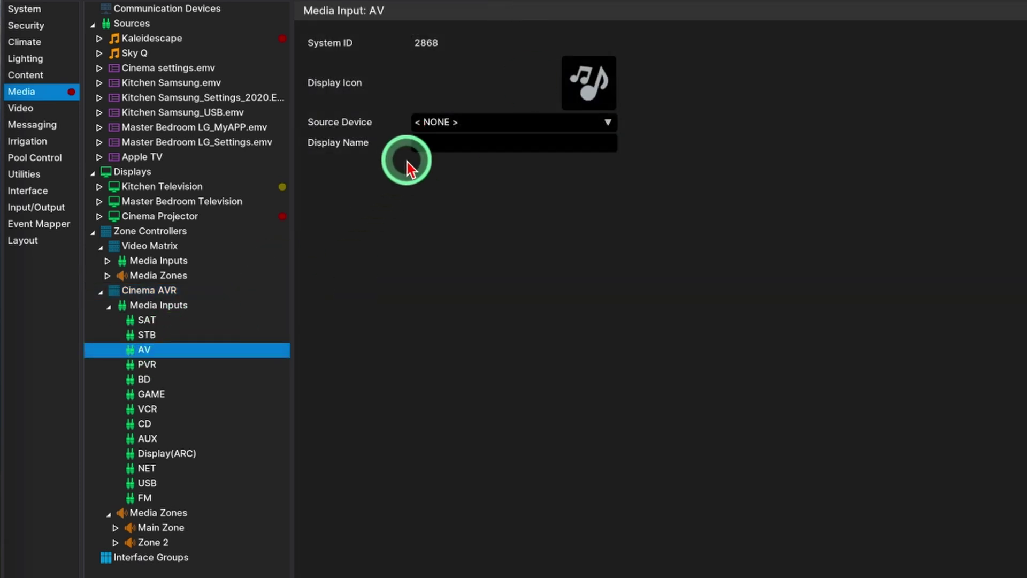
pyautogui.click(453, 124)
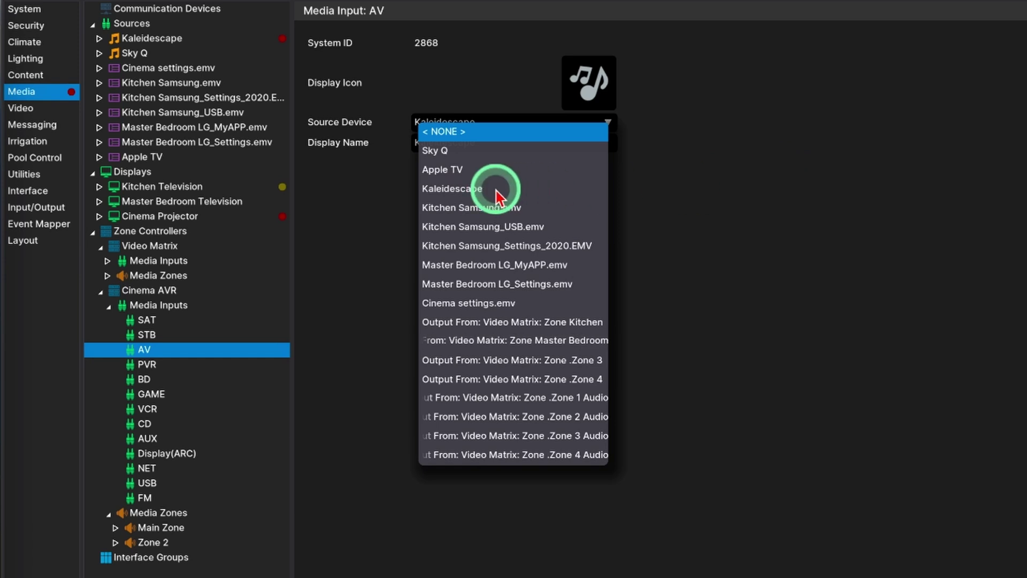
pyautogui.click(492, 190)
# - Set the AV input's display icon to Kaleidescape from the MEDIA BRANDS folder
pyautogui.click(575, 88)
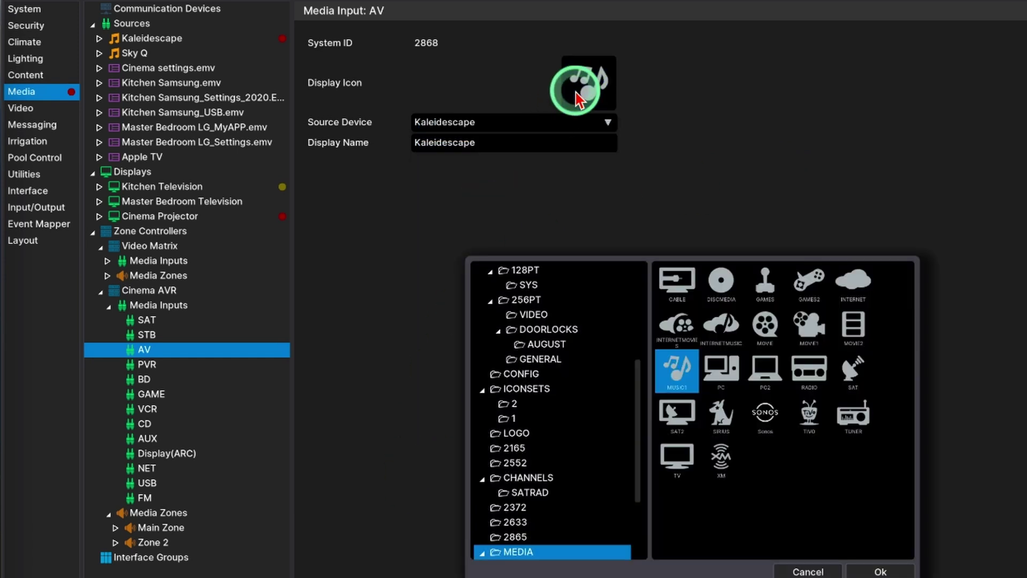
pyautogui.scroll(-3, 625, 369)
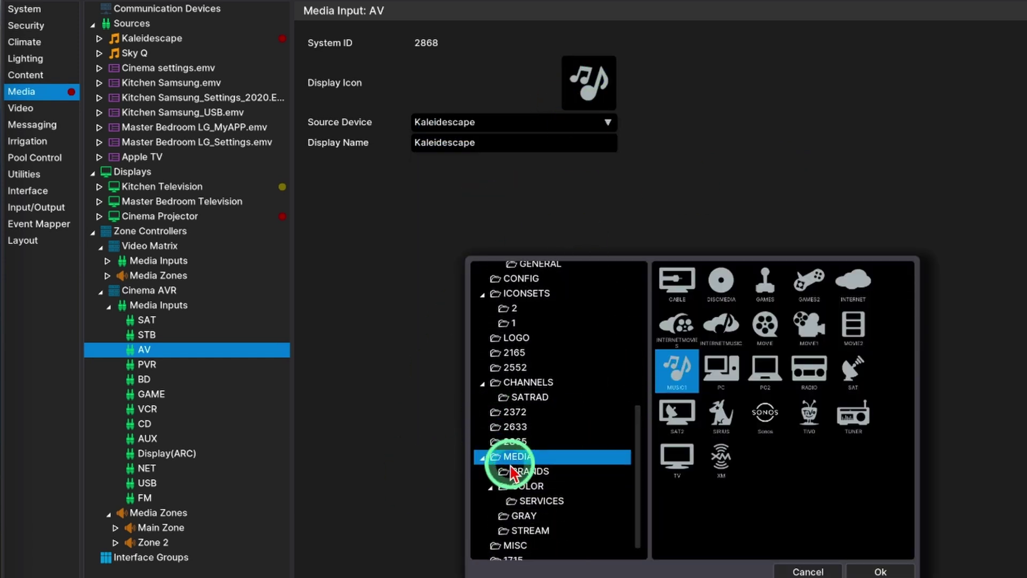
pyautogui.click(520, 455)
pyautogui.moveTo(908, 279); pyautogui.dragTo(919, 402)
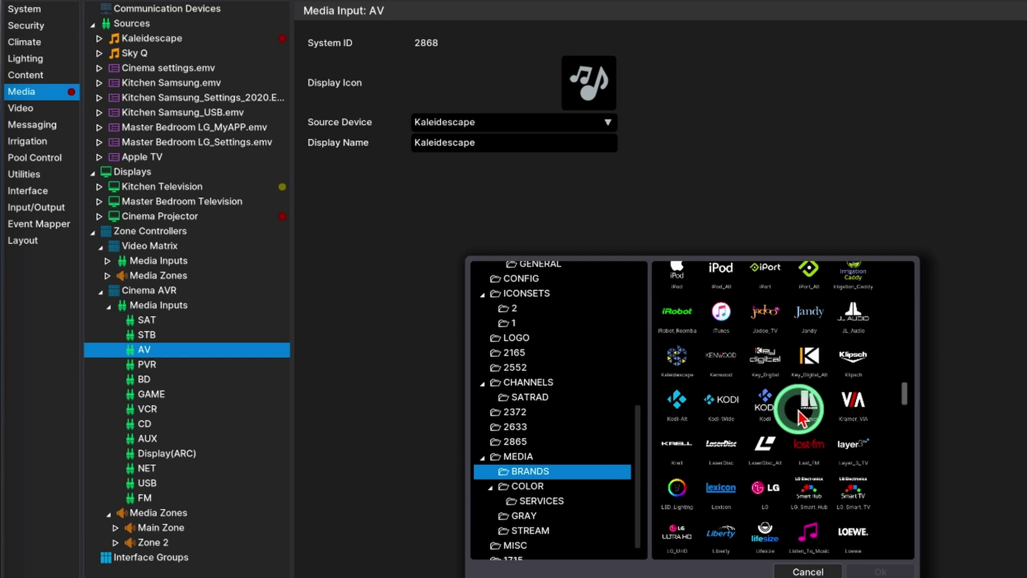
pyautogui.click(677, 357)
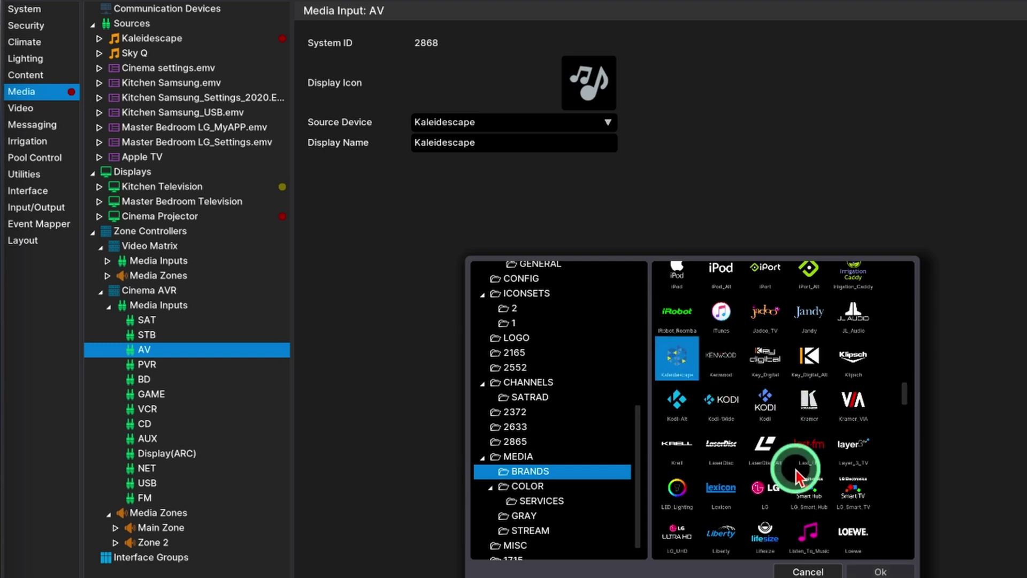
pyautogui.click(880, 570)
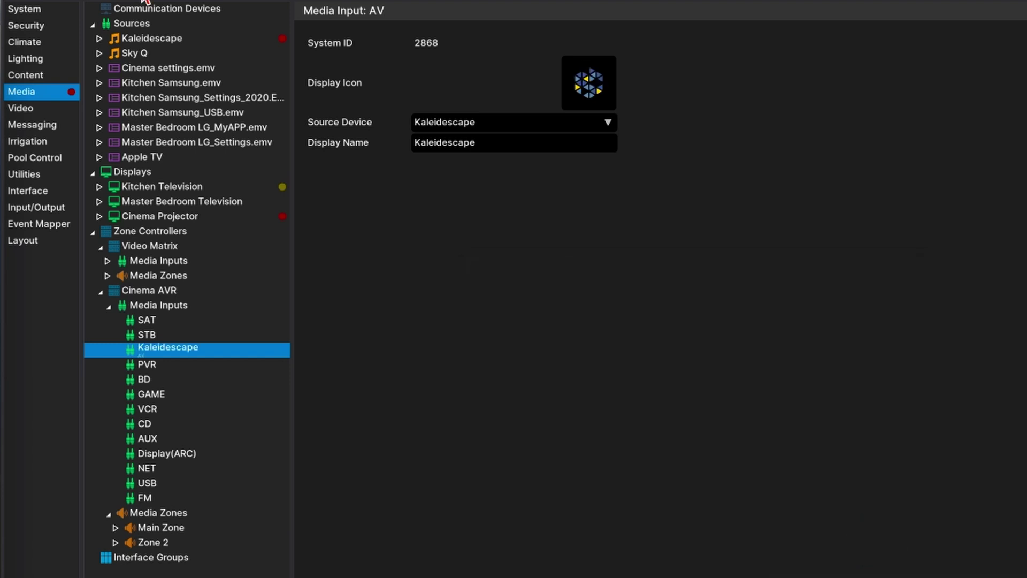
# - Rename the Cinema AVR's Main Zone to Cinema and set its Display 1 to Cinema Projector
pyautogui.click(152, 528)
pyautogui.moveTo(474, 41); pyautogui.dragTo(316, 39)
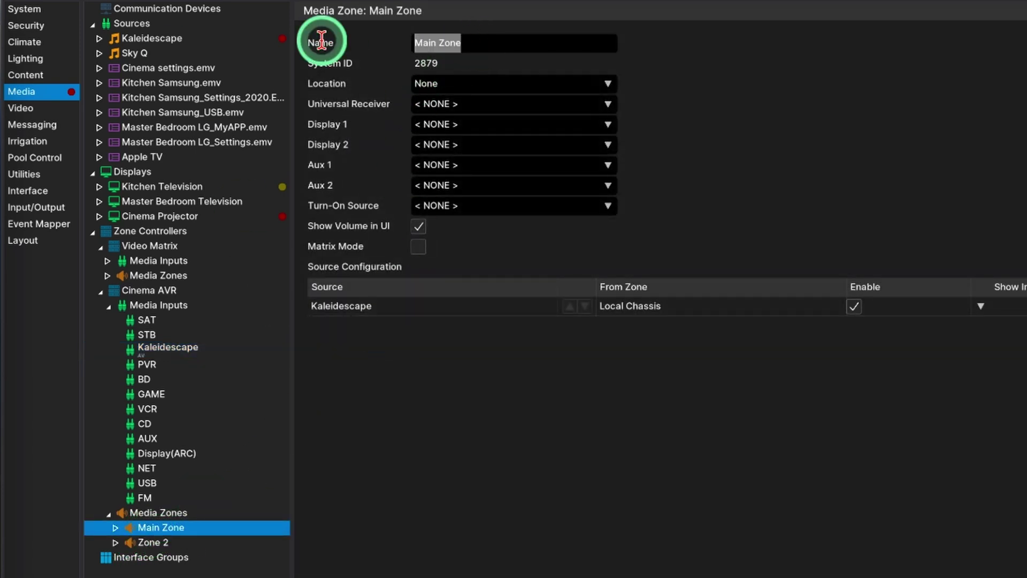
pyautogui.write('Cinema')
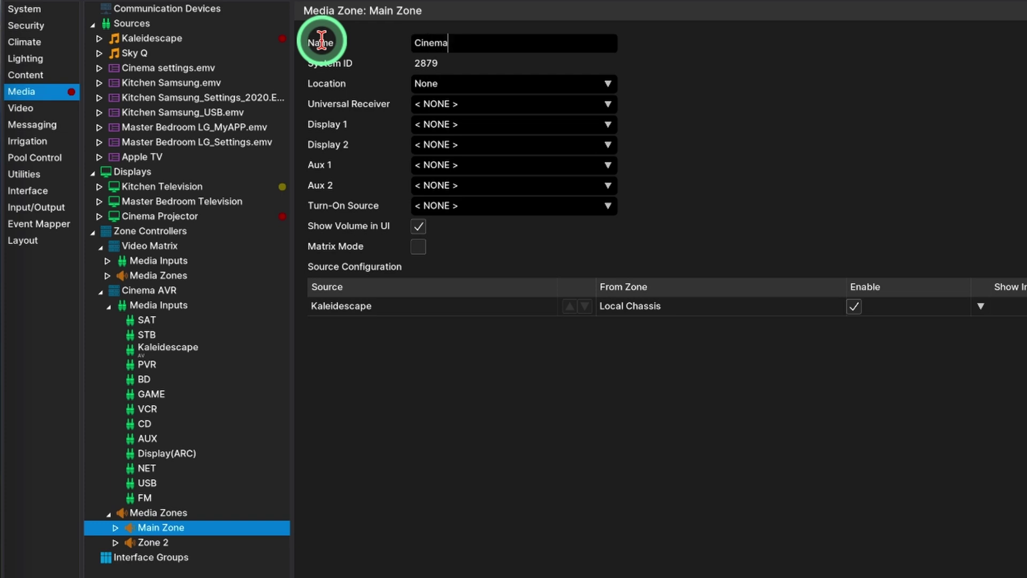
pyautogui.click(446, 123)
pyautogui.click(458, 192)
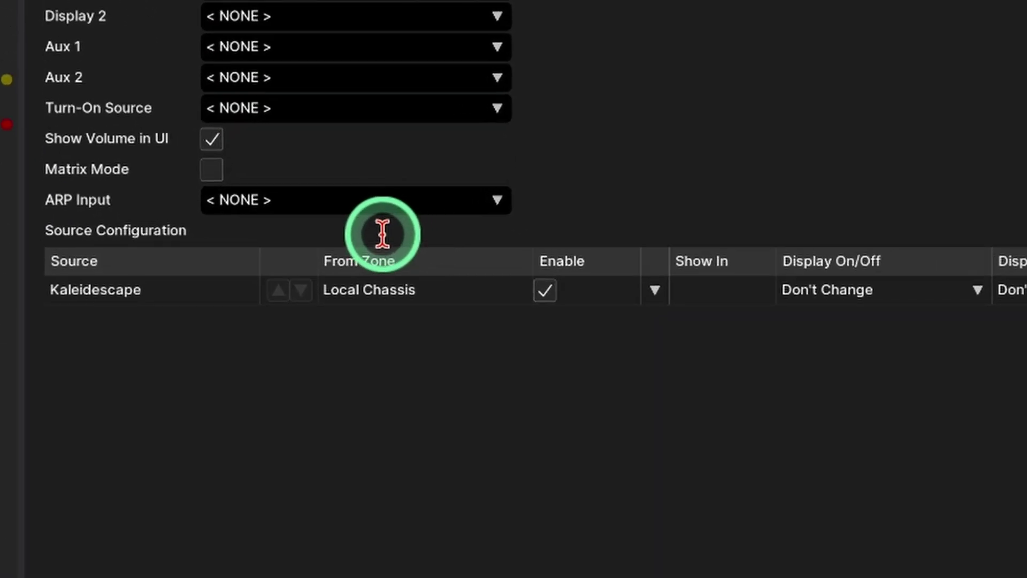
# - Set the Kaleidescape source in the Cinema zone to Display On/Off Turn On and Display 1 Input Input 1
pyautogui.click(867, 289)
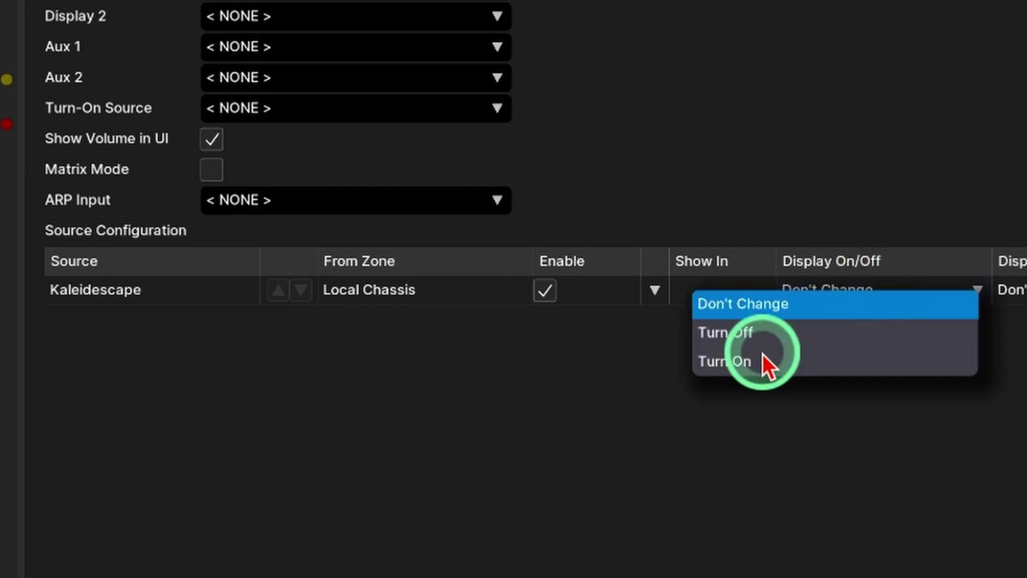
pyautogui.click(741, 361)
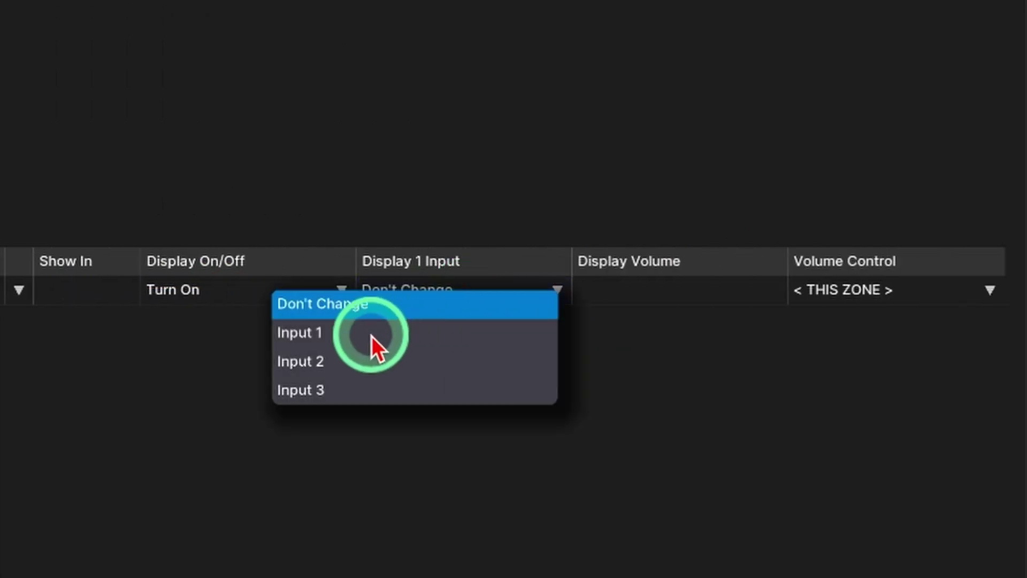
pyautogui.click(330, 342)
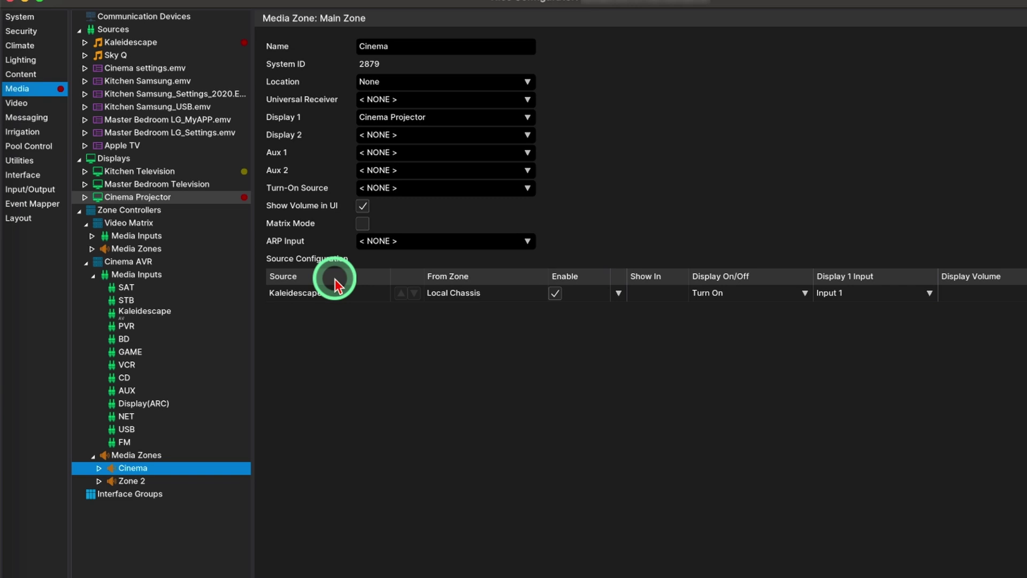
# - Add a leading period to the name of the Cinema AVR's Zone 2
pyautogui.click(124, 480)
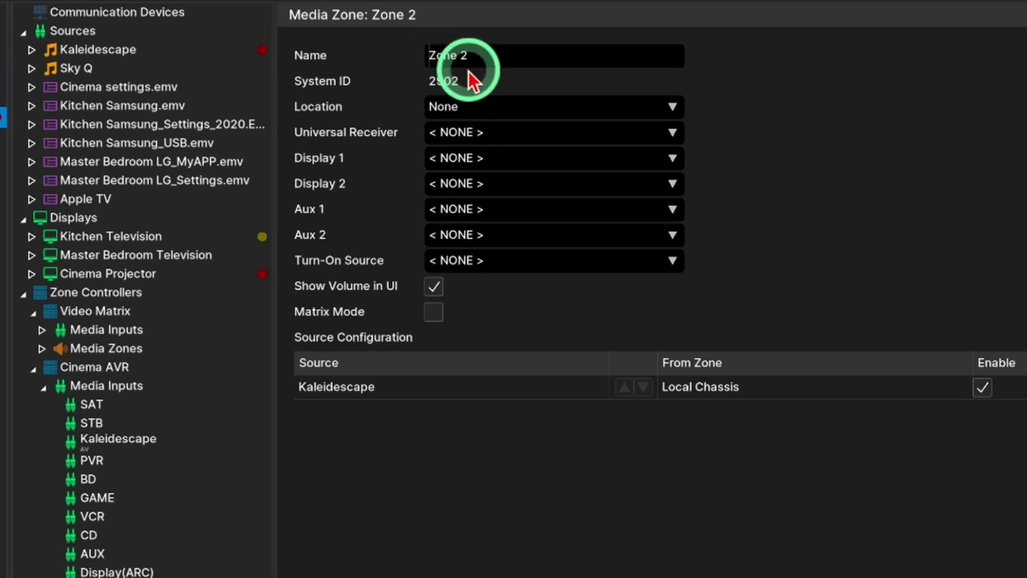
pyautogui.write('.')
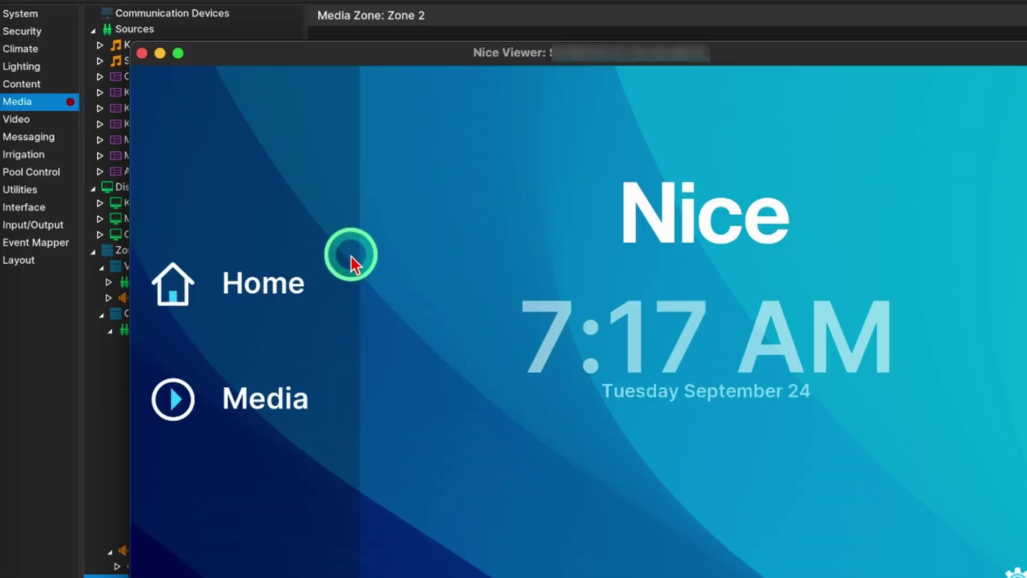
# - Review the full list of media zones in Nice Viewer and close the viewer
pyautogui.click(177, 505)
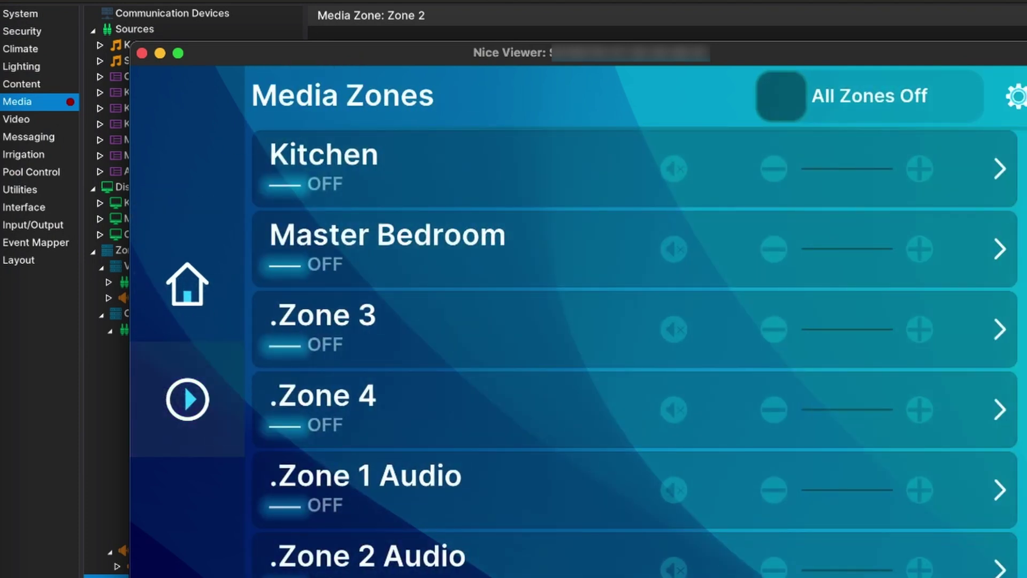
pyautogui.click(429, 250)
pyautogui.scroll(-5, 423, 268)
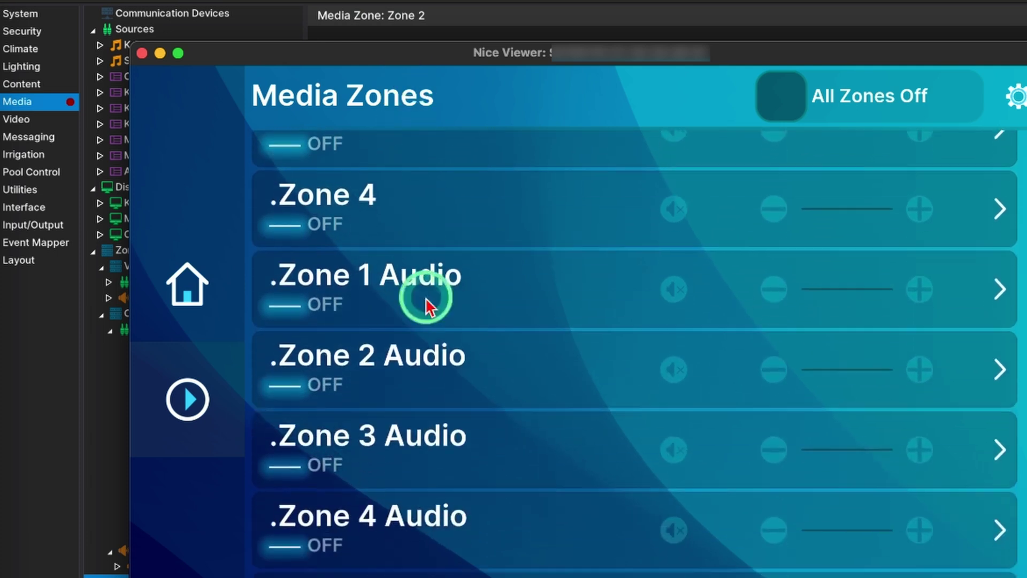
pyautogui.scroll(5, 425, 293)
pyautogui.press('super+w')
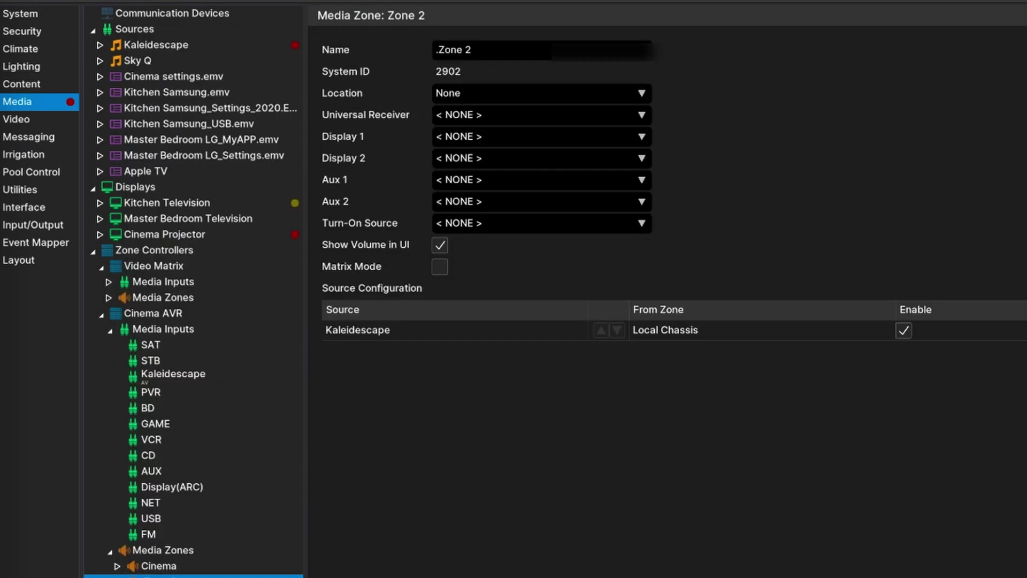
# - Remove .Zone 3, .Zone 4, .Zone 1 Audio to .Zone 4 Audio and .Zone 2 from the Admin touch screen's selected media layout zones
pyautogui.click(46, 206)
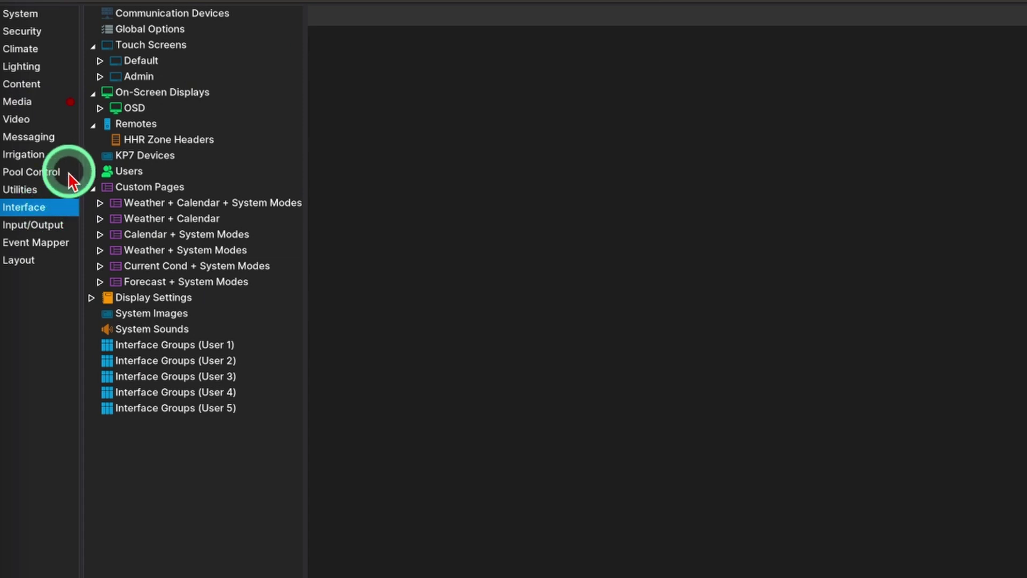
pyautogui.click(104, 80)
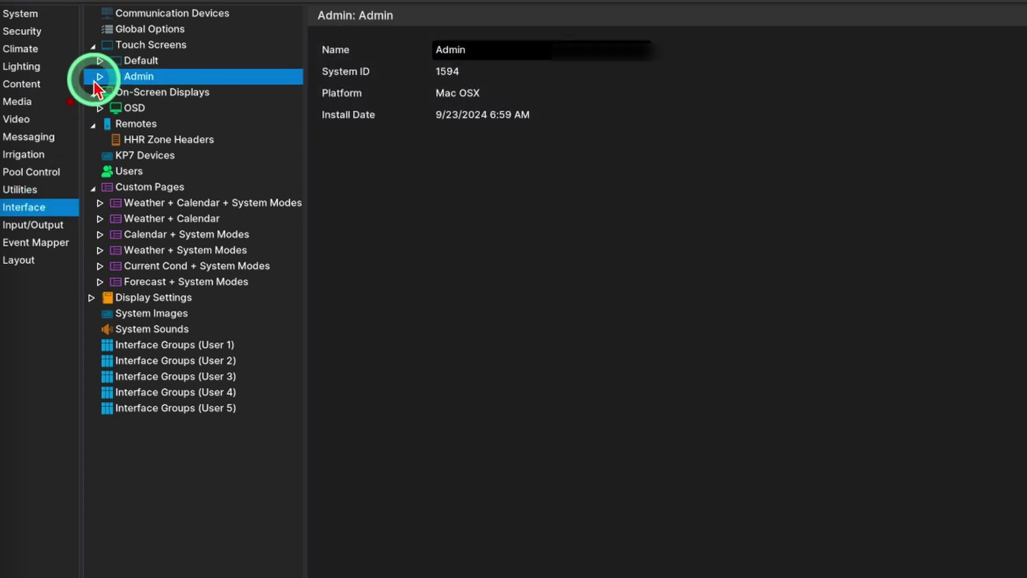
pyautogui.click(100, 76)
pyautogui.click(142, 155)
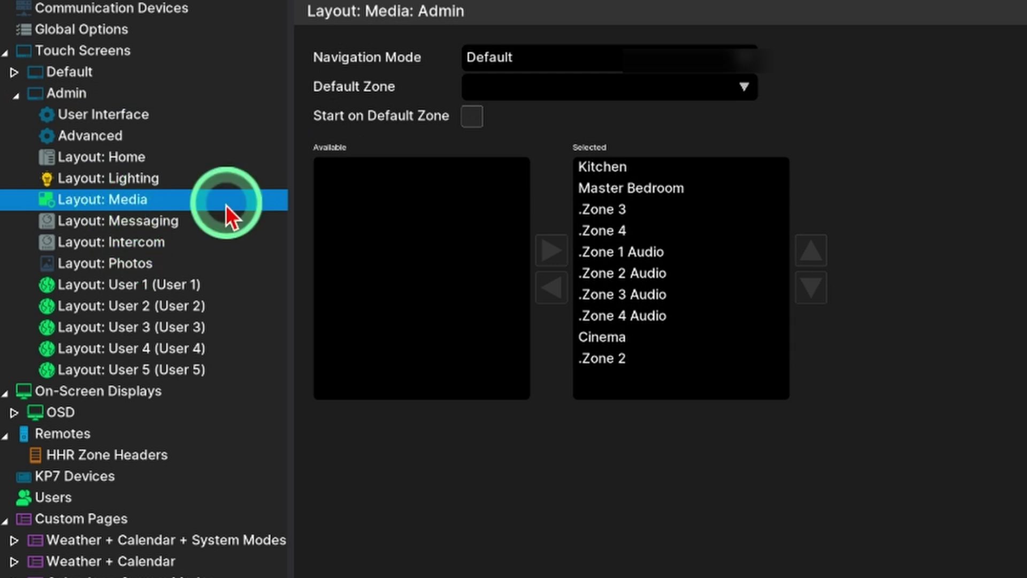
pyautogui.click(593, 211)
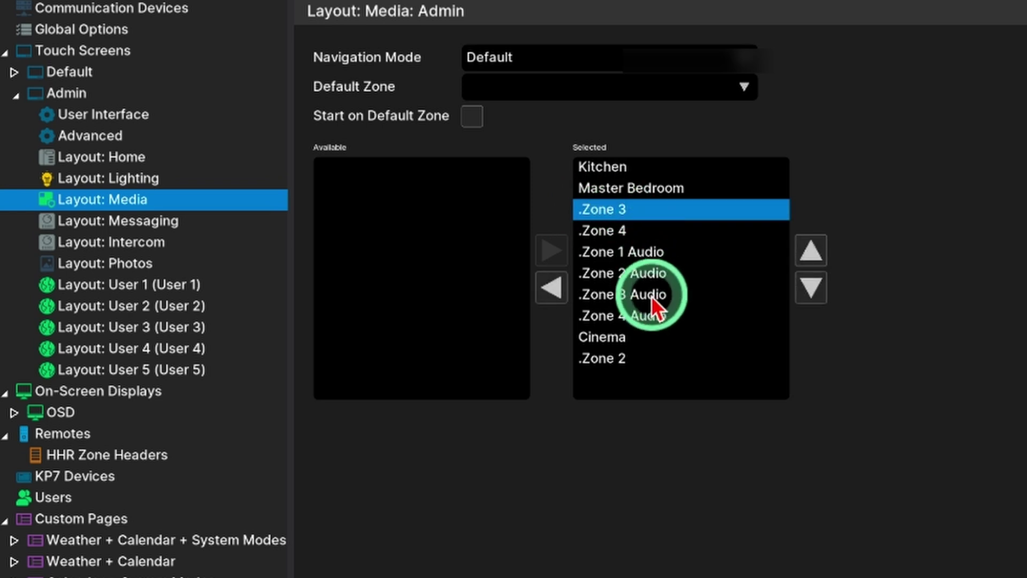
pyautogui.keyDown('shift'); pyautogui.click(648, 317); pyautogui.keyUp('shift')
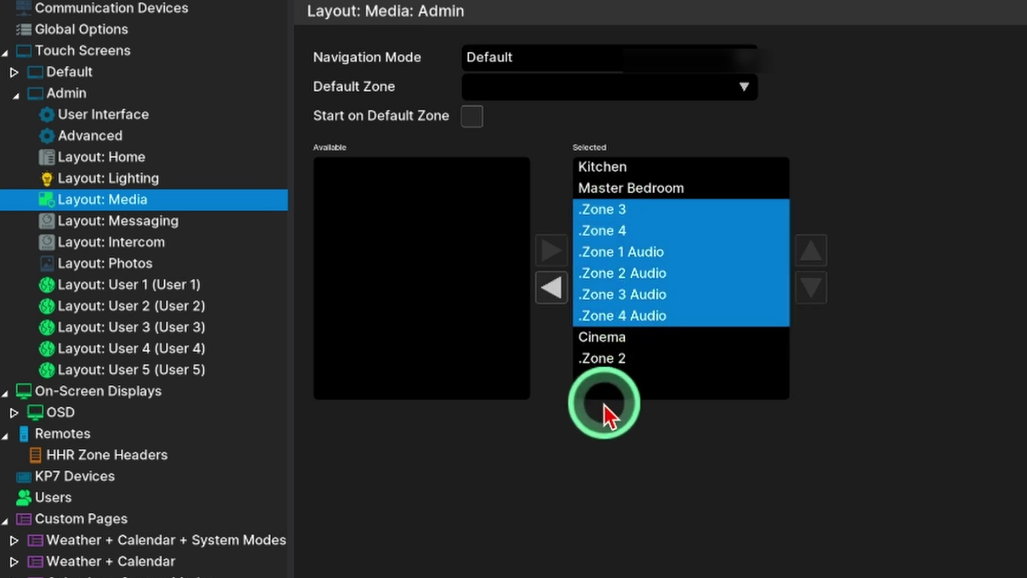
pyautogui.keyDown('ctrl'); pyautogui.click(610, 359); pyautogui.keyUp('ctrl')
pyautogui.click(553, 284)
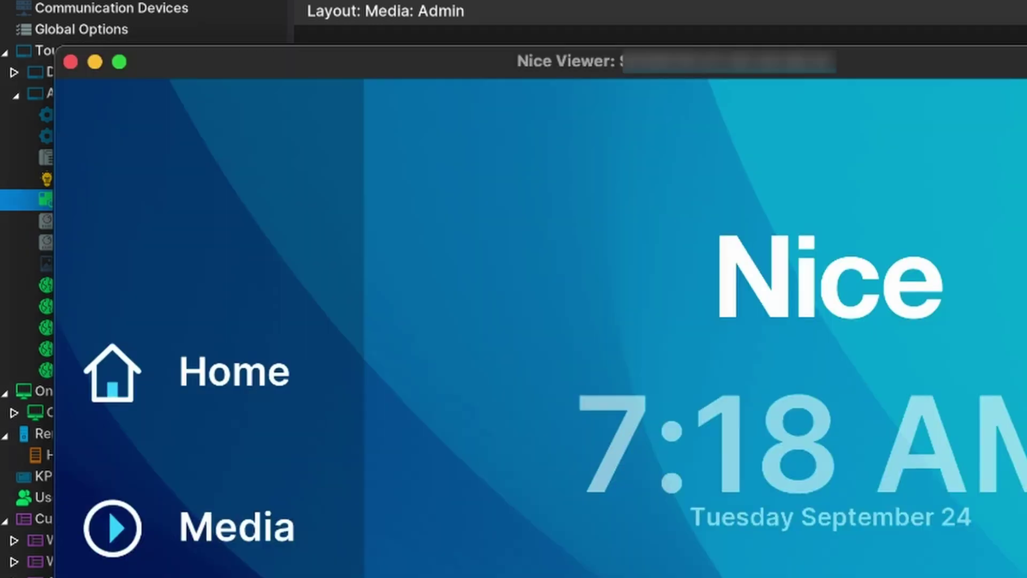
# - Check the media zones in Nice Viewer and inspect the sources offered in the Kitchen and Cinema zones
pyautogui.click(219, 539)
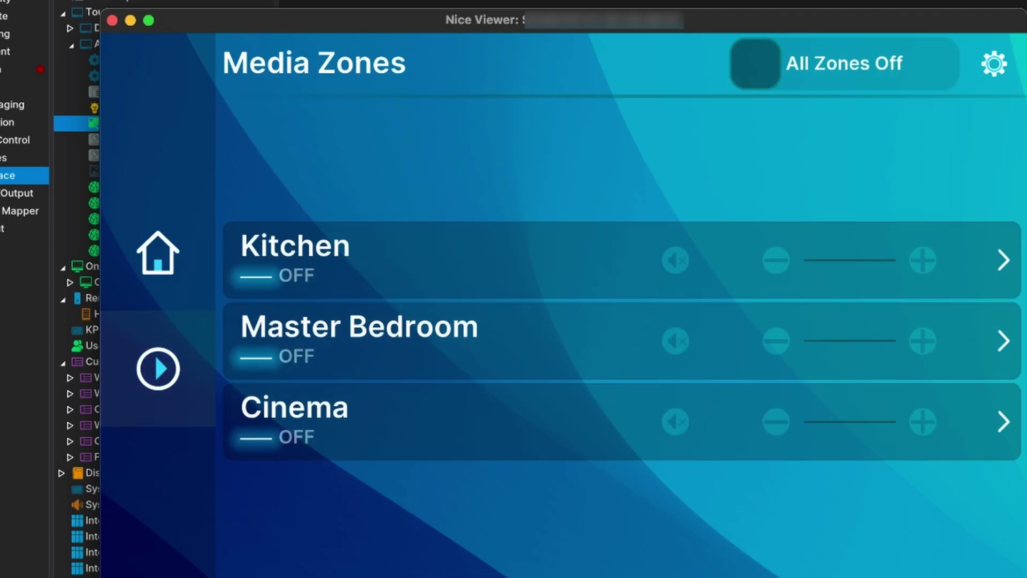
pyautogui.click(444, 245)
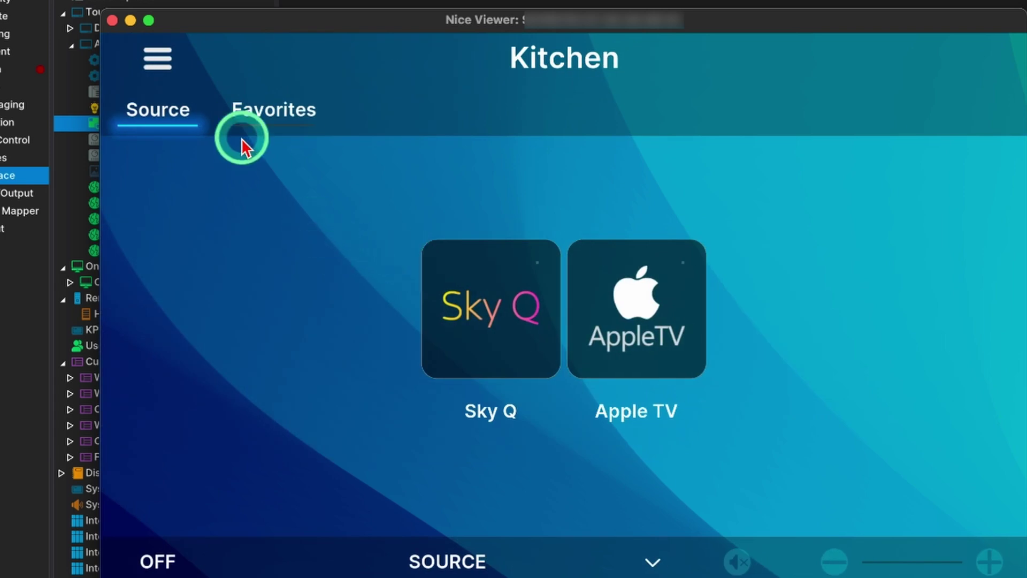
pyautogui.click(157, 58)
pyautogui.click(379, 414)
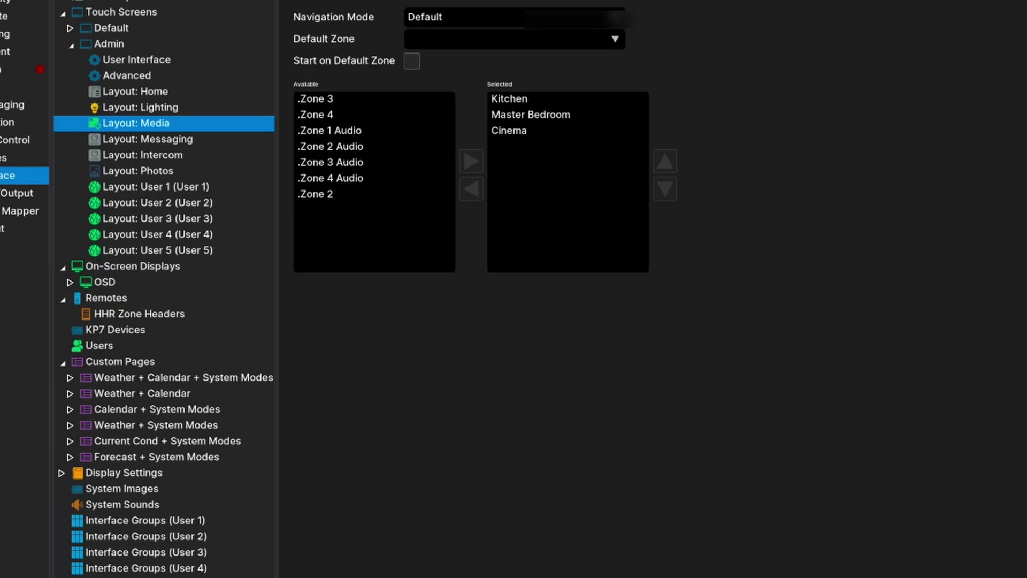
# - Rename the Video Matrix's .Zone 3 as ".Connection to Cinema AVR"
pyautogui.click(42, 109)
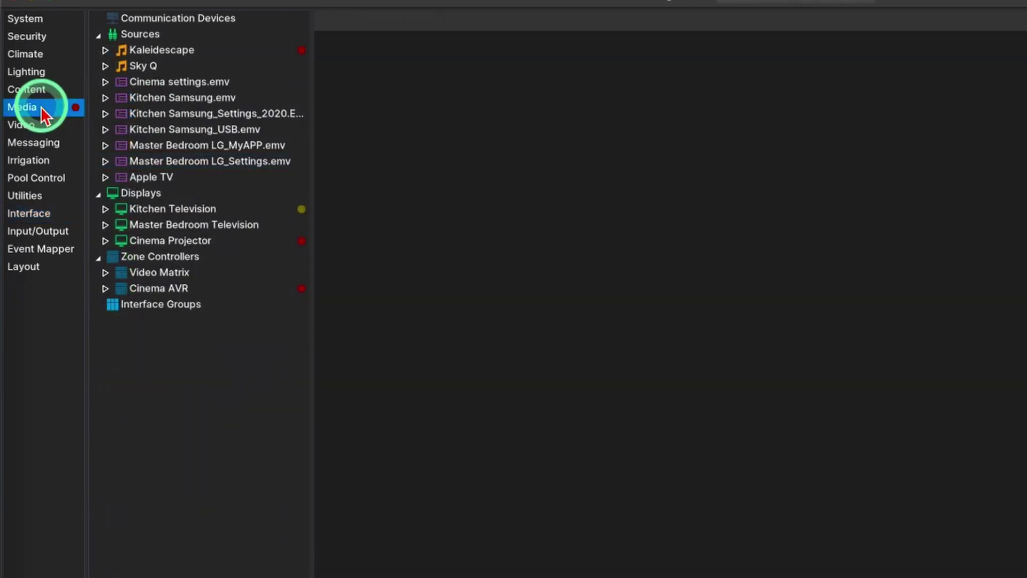
pyautogui.click(105, 274)
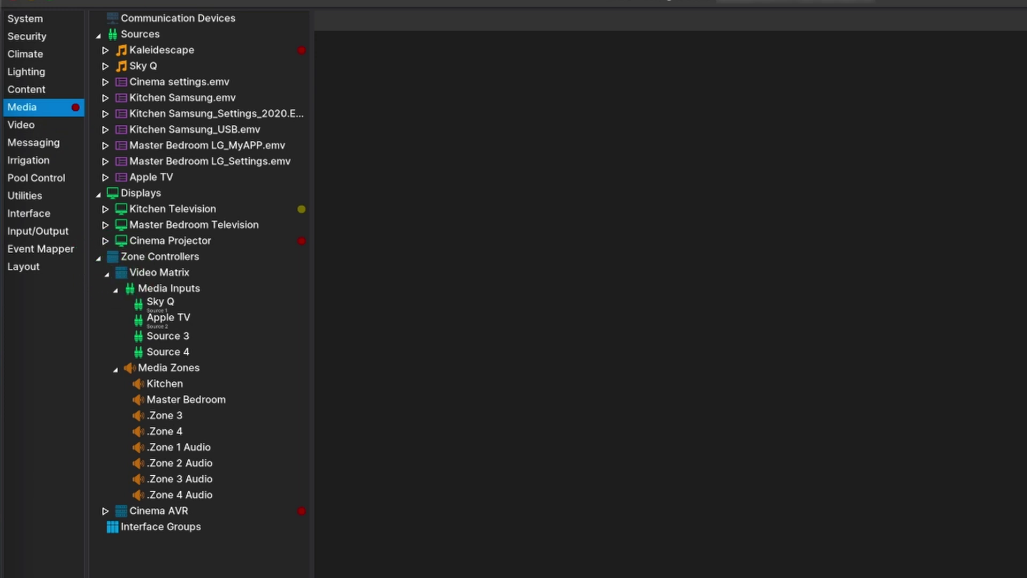
pyautogui.click(177, 417)
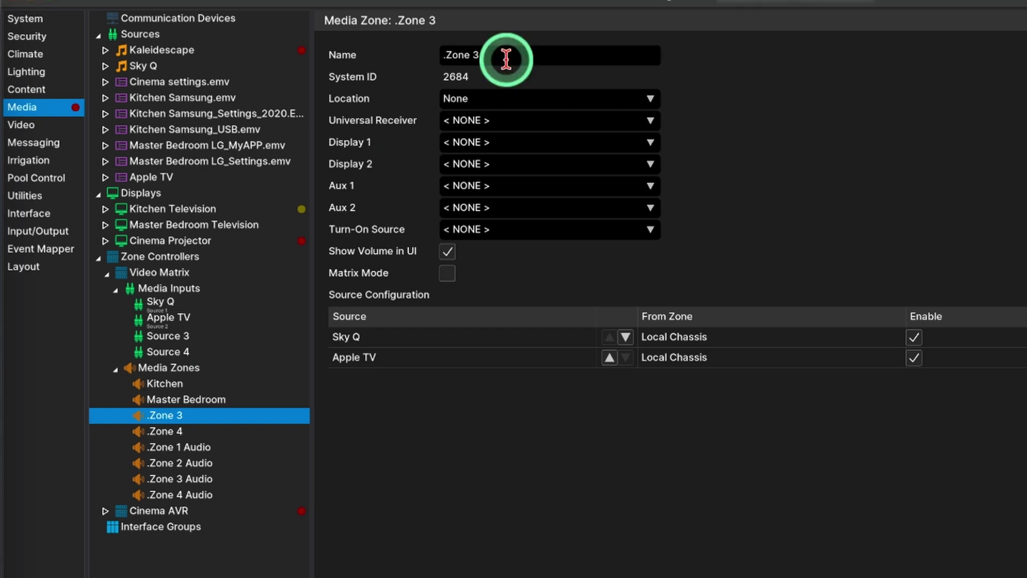
pyautogui.moveTo(500, 54); pyautogui.dragTo(453, 55)
pyautogui.press('BackSpace')
pyautogui.press('BackSpace')
pyautogui.press('BackSpace')
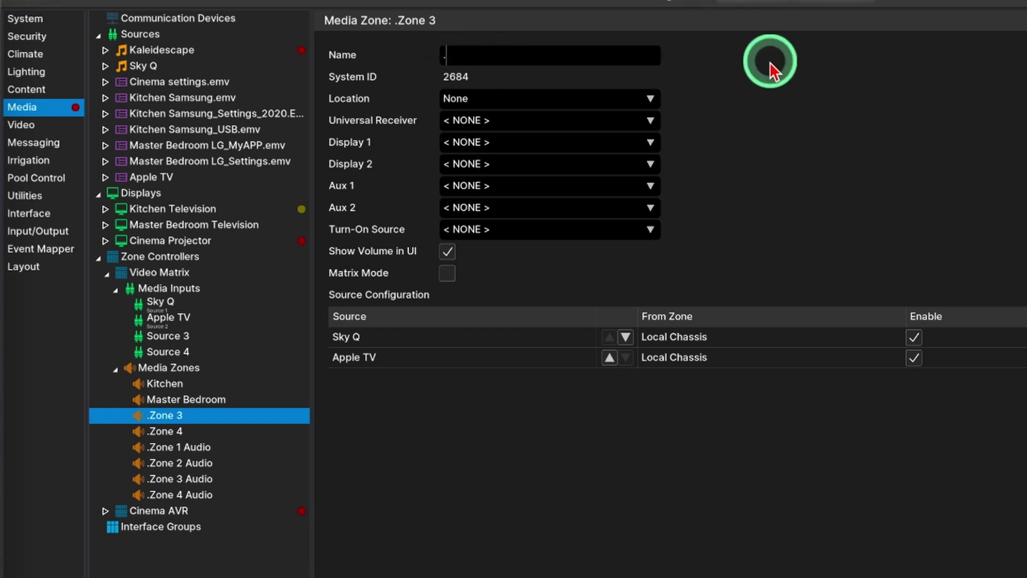
pyautogui.write('.Connection to Cinema AVR')
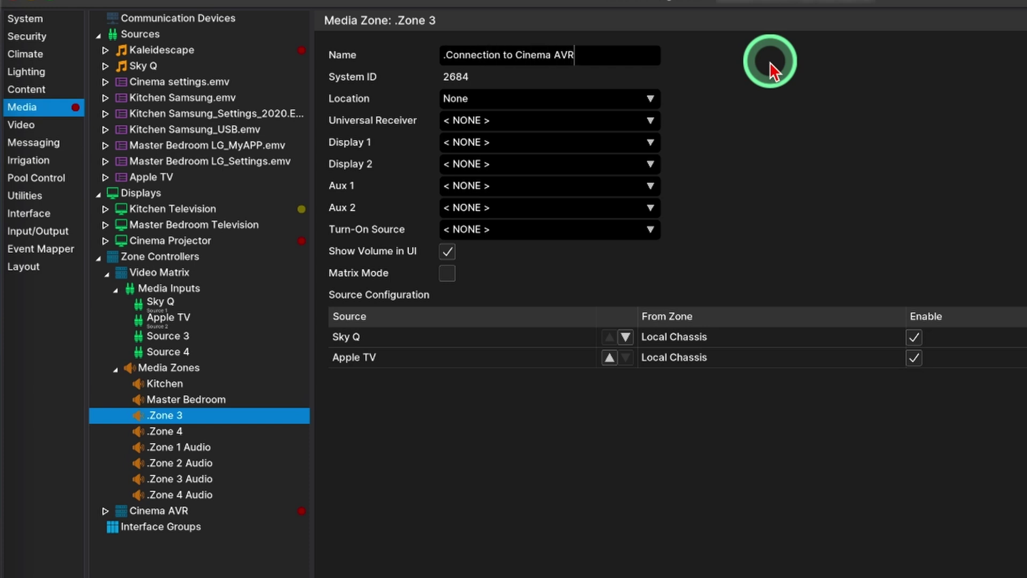
pyautogui.press('Return')
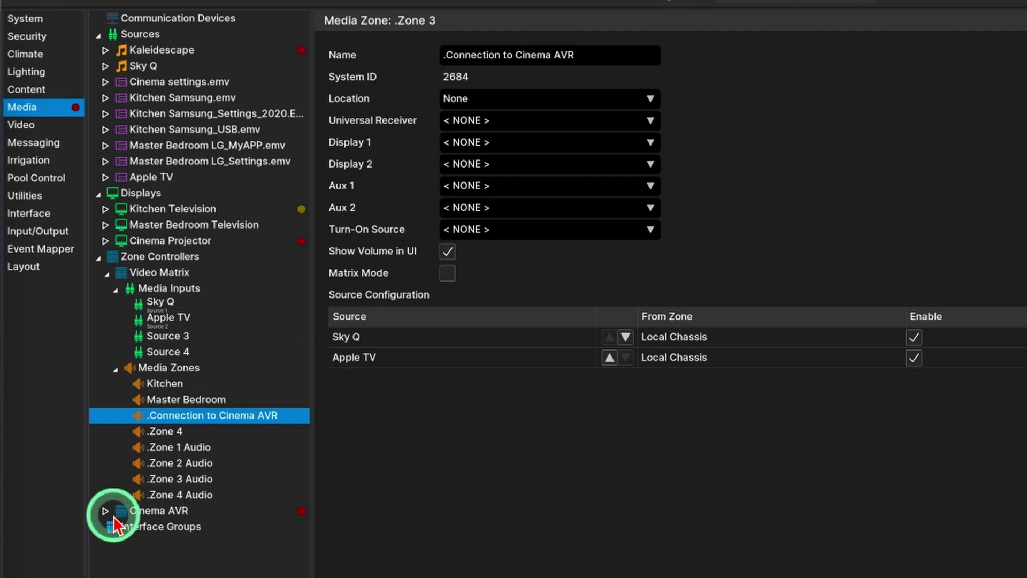
# - Set the Cinema AVR's SAT input source device to the Video Matrix output from zone .Connection to Cinema AVR
pyautogui.click(106, 320)
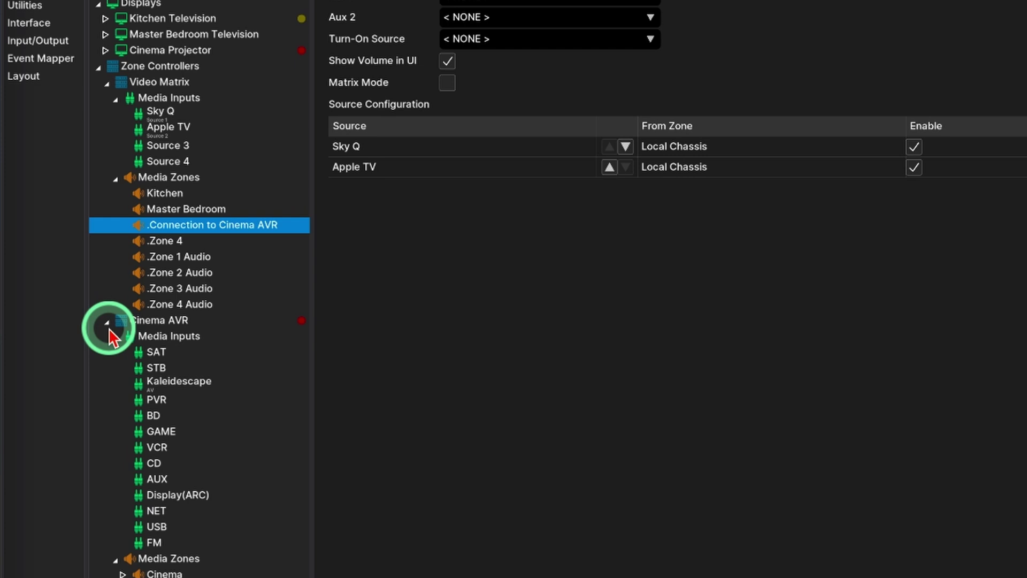
pyautogui.click(161, 352)
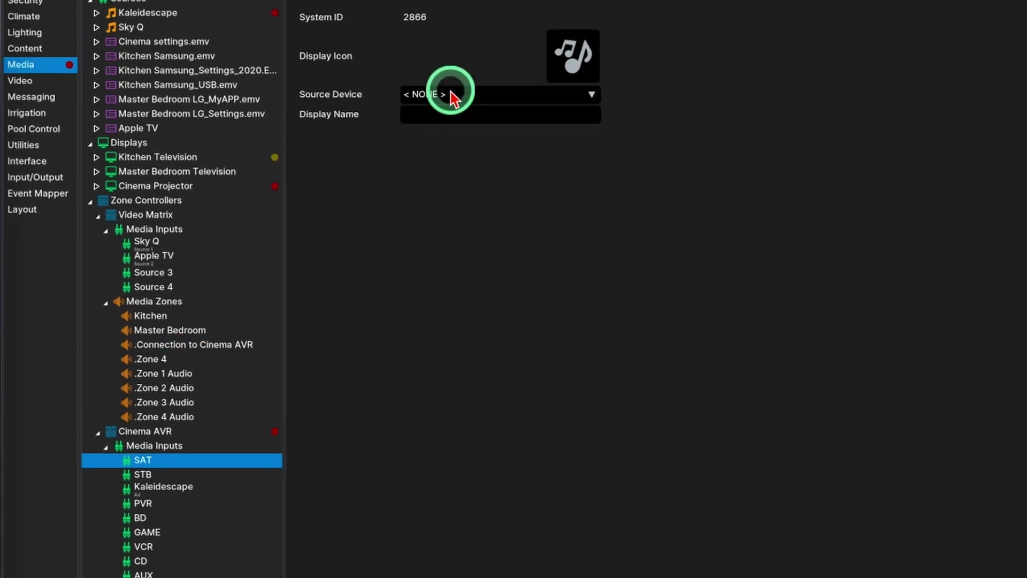
pyautogui.click(445, 130)
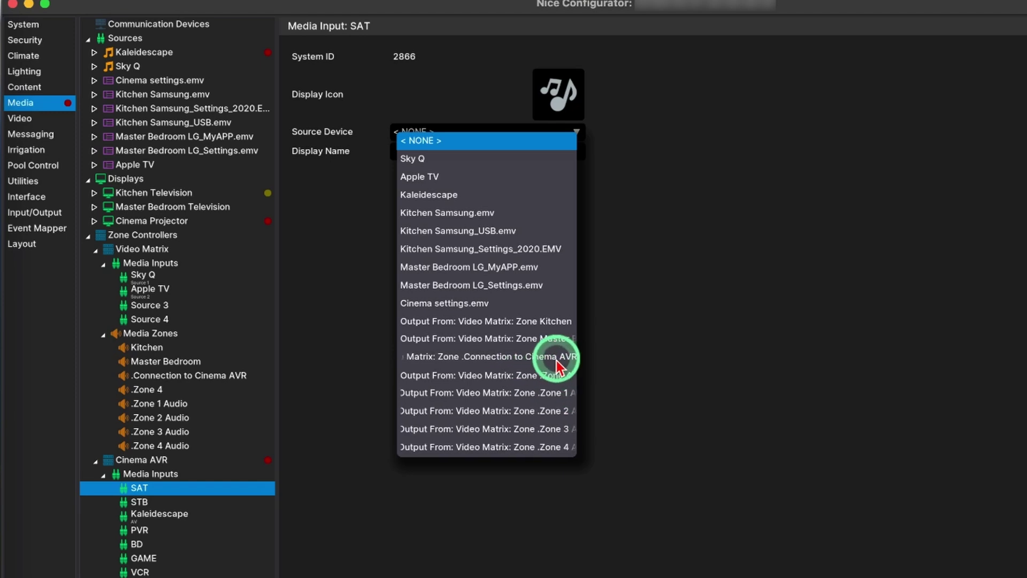
pyautogui.click(472, 358)
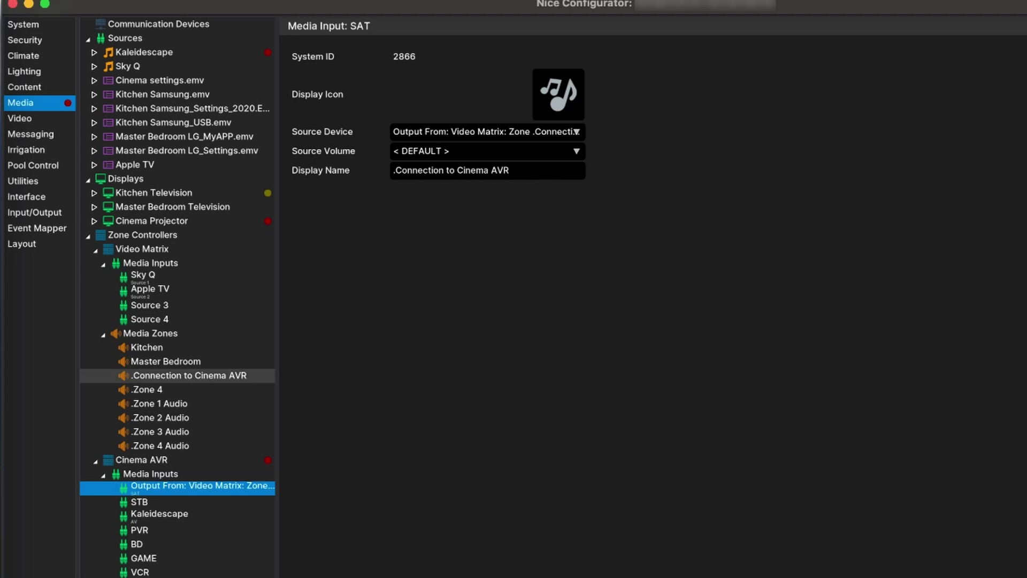
# - Set Display On/Off to Turn On for the Sky Q and Apple TV sources in the Cinema zone
pyautogui.click(127, 530)
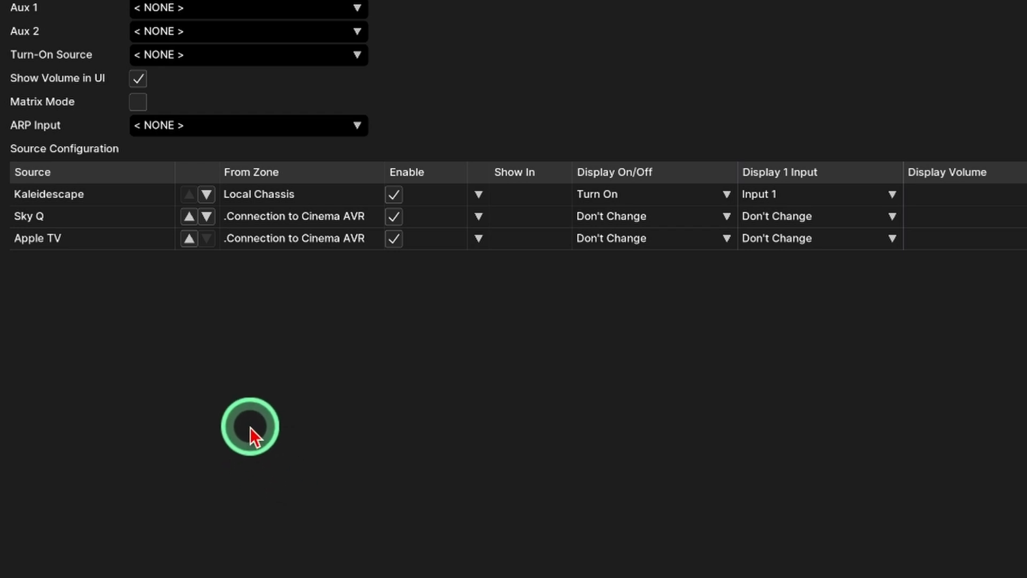
pyautogui.click(603, 223)
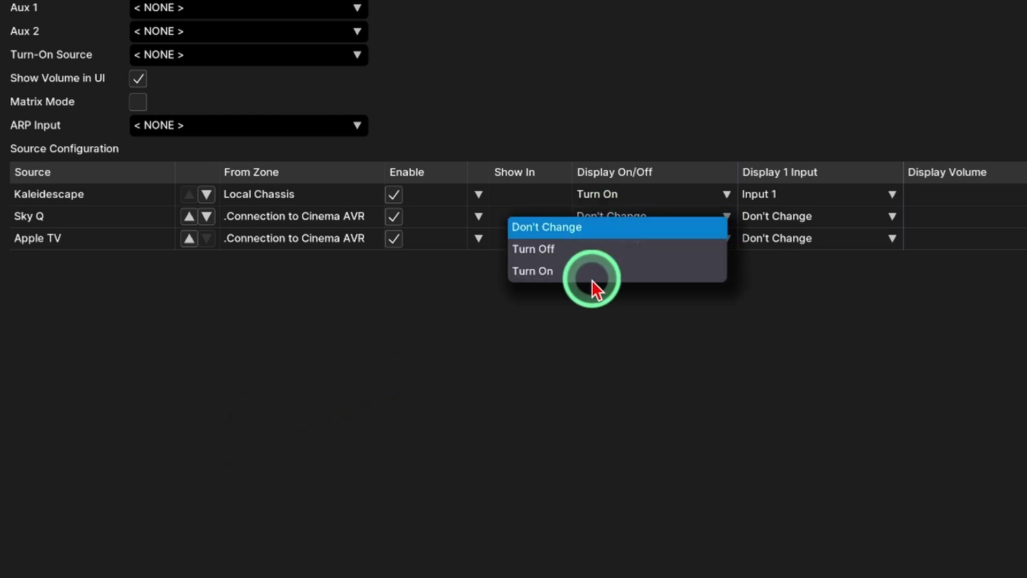
pyautogui.click(592, 279)
pyautogui.click(607, 243)
pyautogui.click(586, 295)
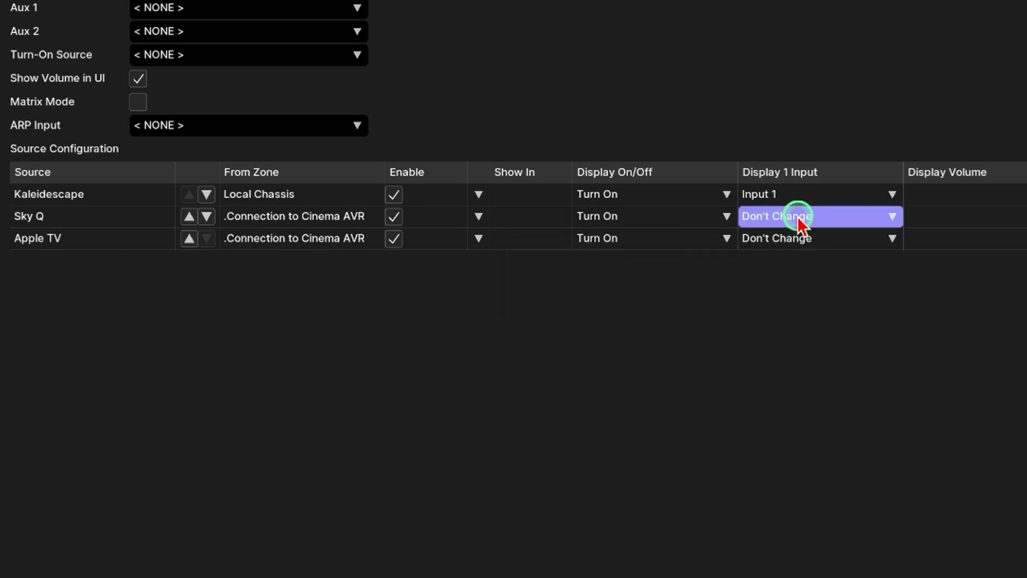
# - Set Display 1 Input to Input 1 for the Cinema zone's Sky Q and Apple TV sources
pyautogui.click(797, 216)
pyautogui.click(723, 250)
pyautogui.click(756, 242)
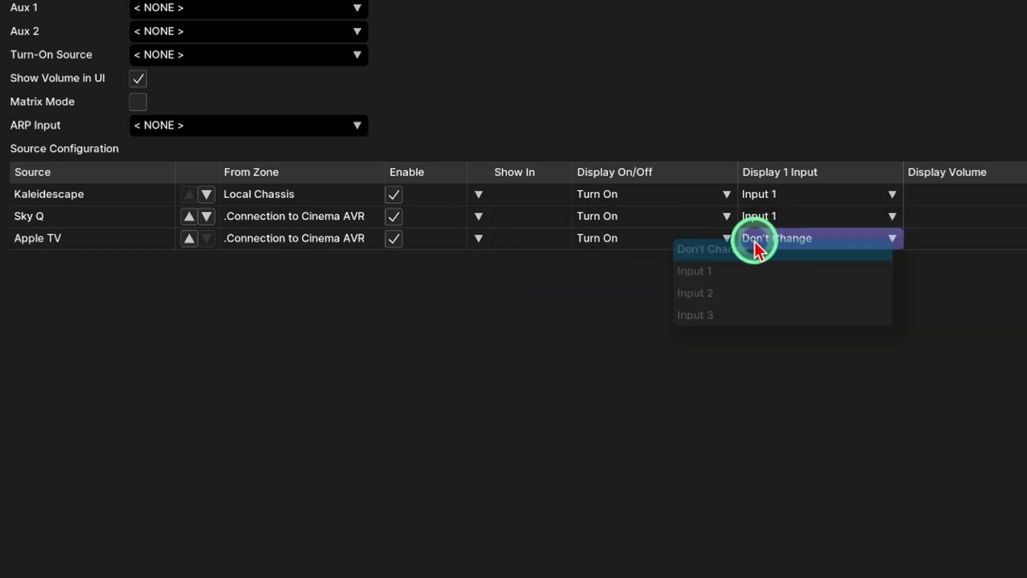
pyautogui.click(695, 271)
# - Set the Cinema zone's Aux 1 to Video Matrix Zone 3 (.Connection to Cinema AVR)
pyautogui.scroll(3, 507, 543)
pyautogui.scroll(1, 513, 289)
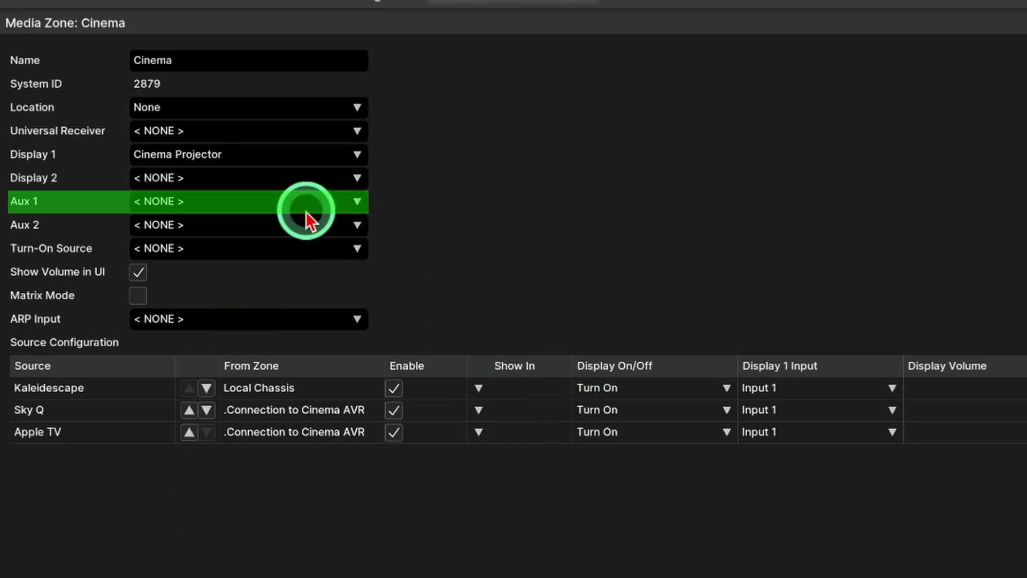
pyautogui.click(180, 209)
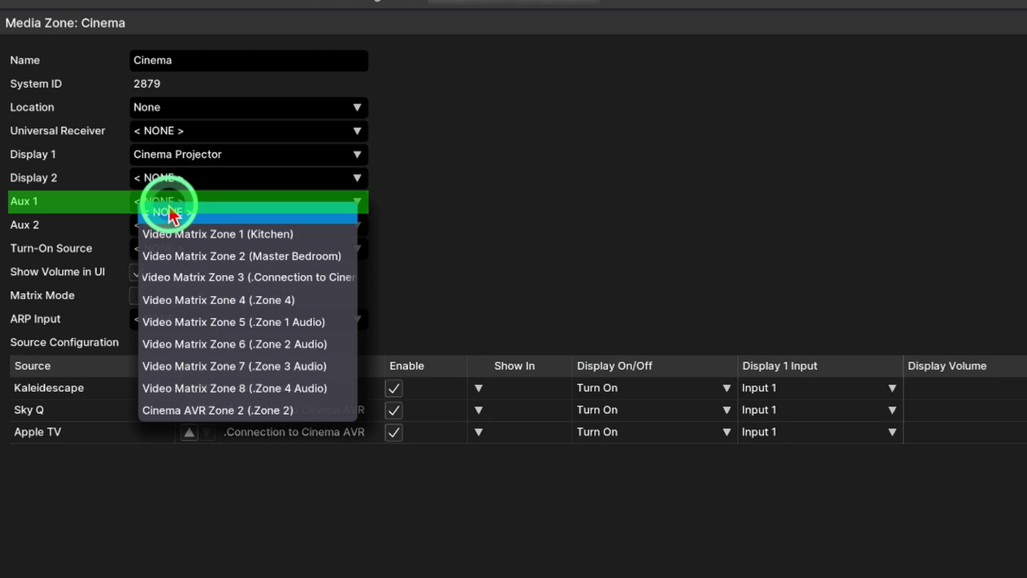
pyautogui.click(207, 278)
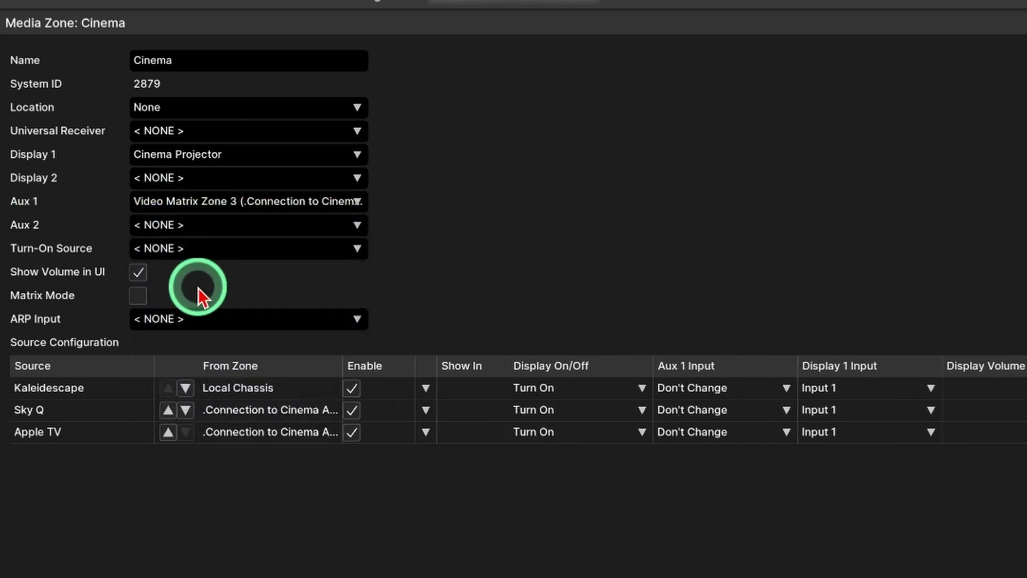
# - Set the Cinema zone's Aux 1 Input to Source 1: Sky Q for Sky Q and Source 2: Apple TV for Apple TV
pyautogui.click(684, 389)
pyautogui.click(615, 314)
pyautogui.click(685, 411)
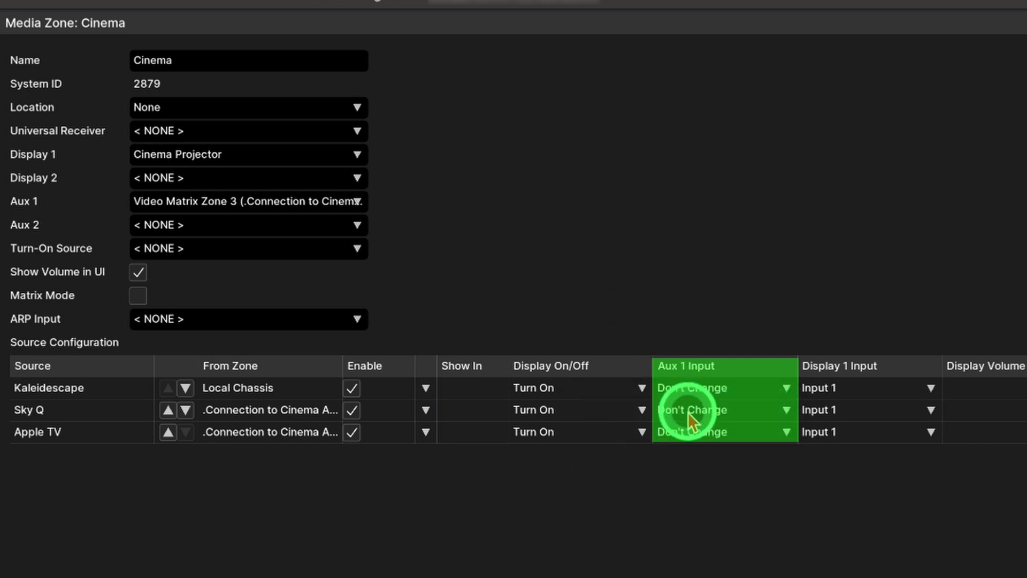
pyautogui.click(627, 450)
pyautogui.click(694, 431)
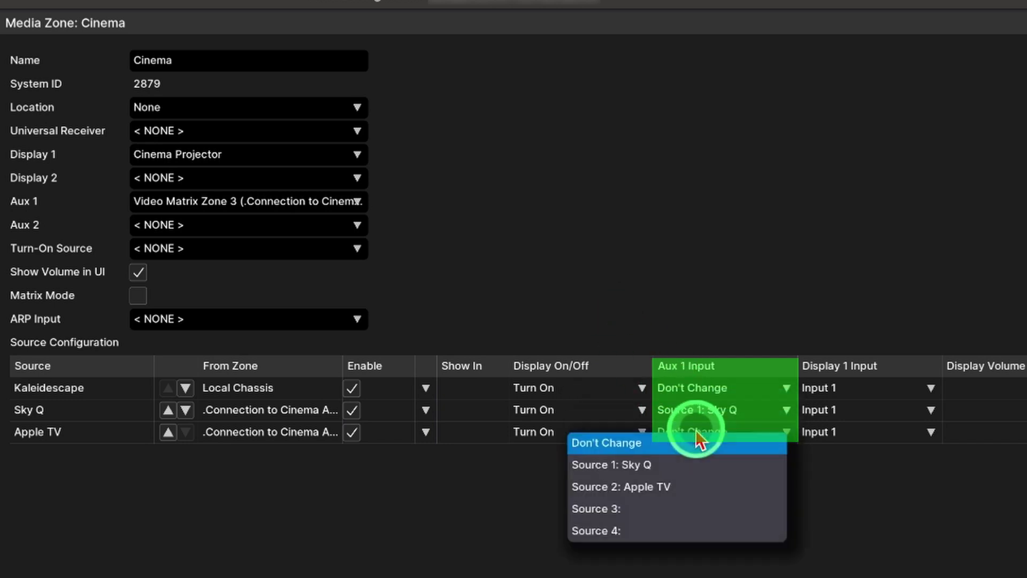
pyautogui.click(599, 488)
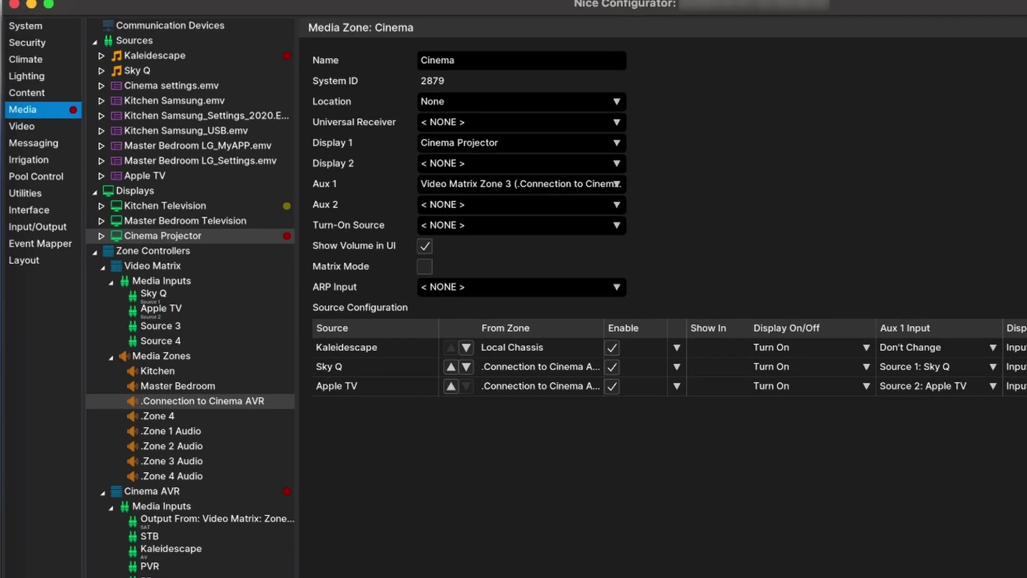
# - Switch to Nice Viewer and check the sources available in the Kitchen zone
pyautogui.click(8, 559)
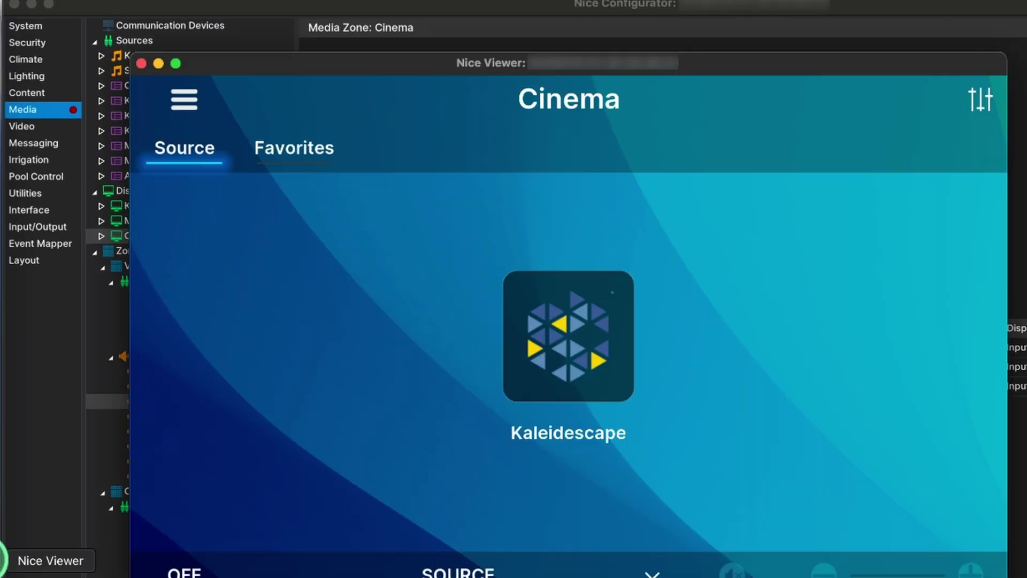
pyautogui.click(189, 97)
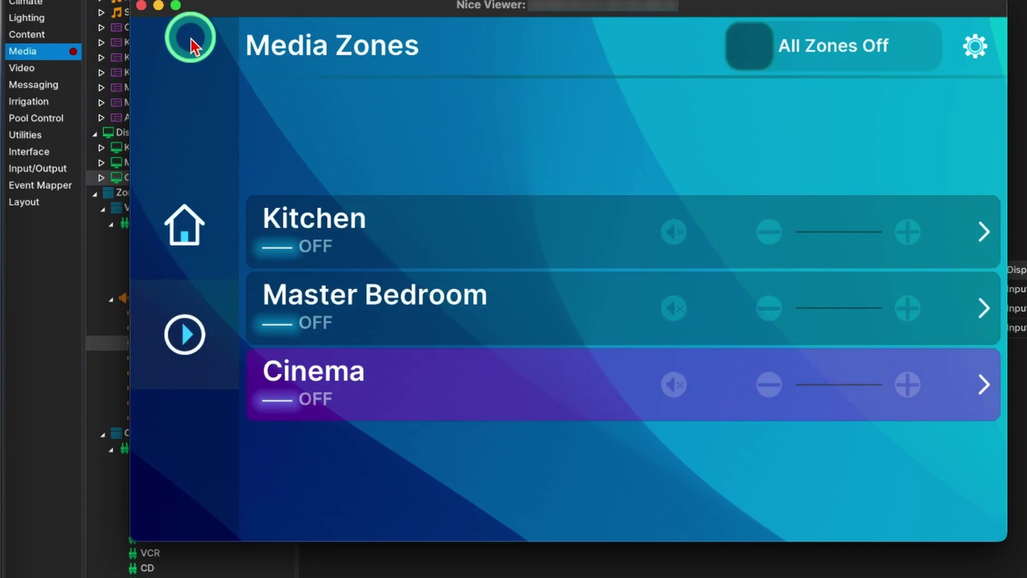
pyautogui.click(437, 224)
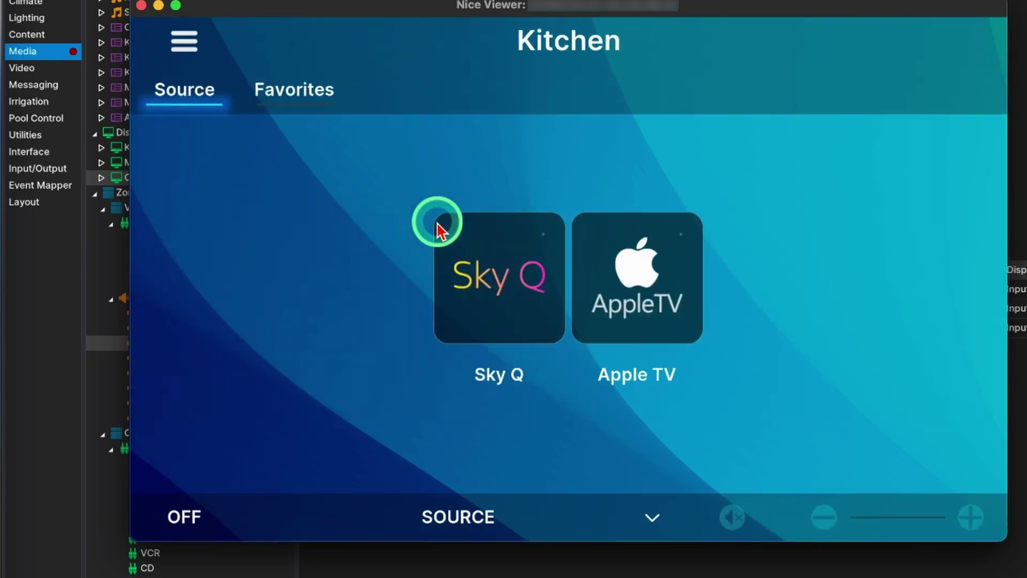
# - Select Sky Q as the Kitchen zone's source and Apple TV as the Master Bedroom zone's source
pyautogui.click(479, 273)
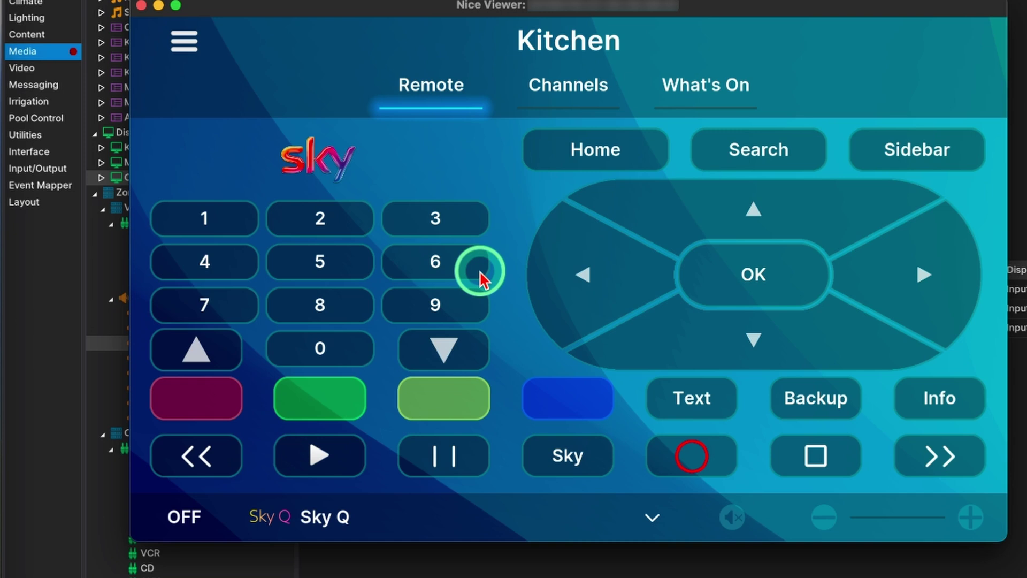
pyautogui.click(184, 56)
pyautogui.click(534, 332)
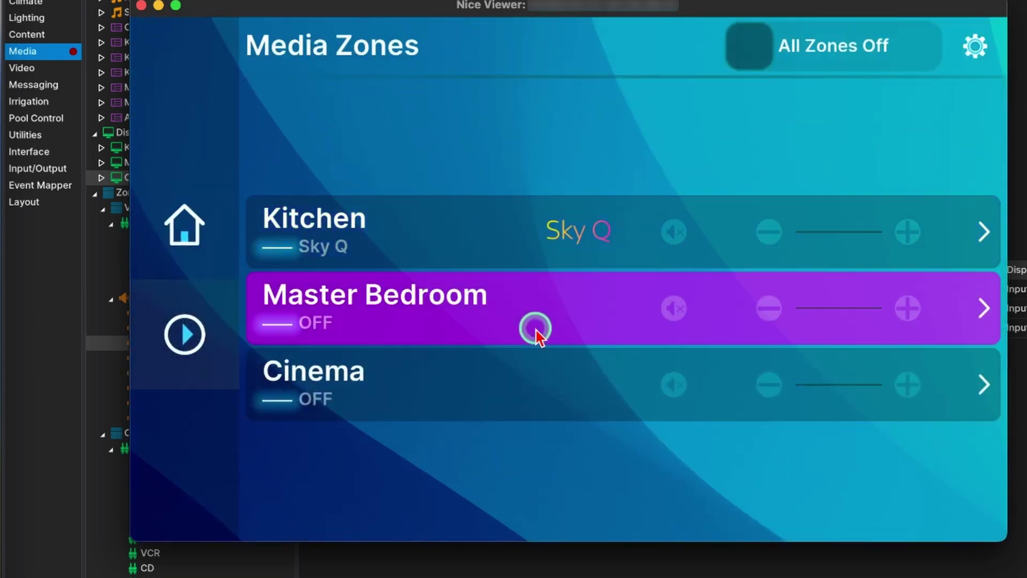
pyautogui.click(626, 271)
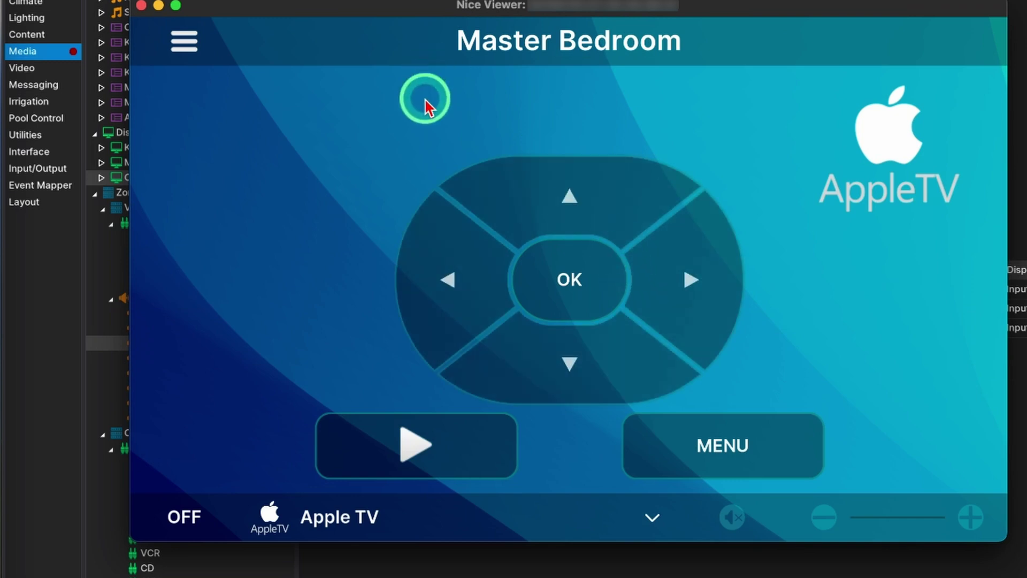
# - Open the Cinema media zone and select Kaleidescape as its source
pyautogui.click(211, 56)
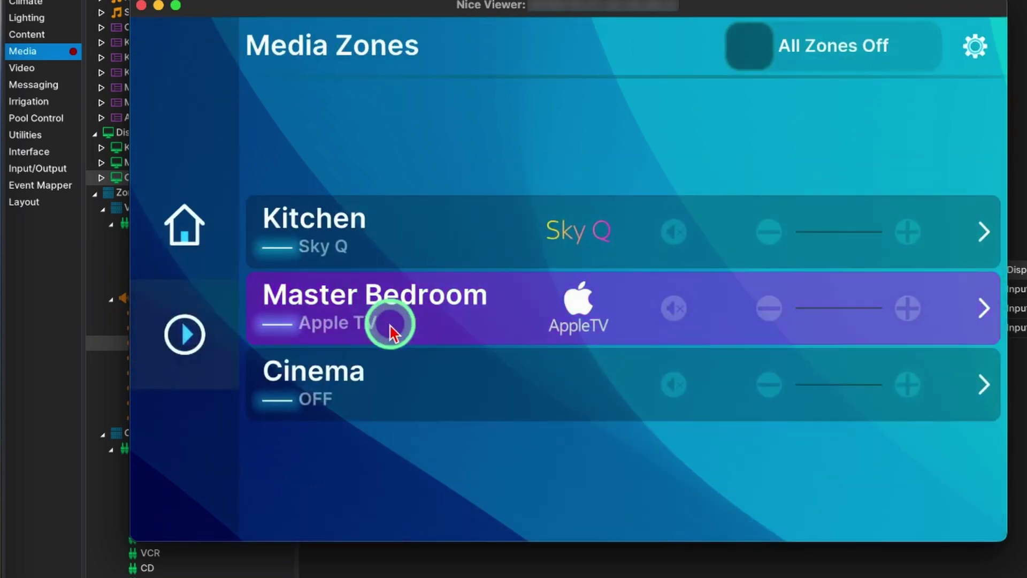
pyautogui.click(458, 393)
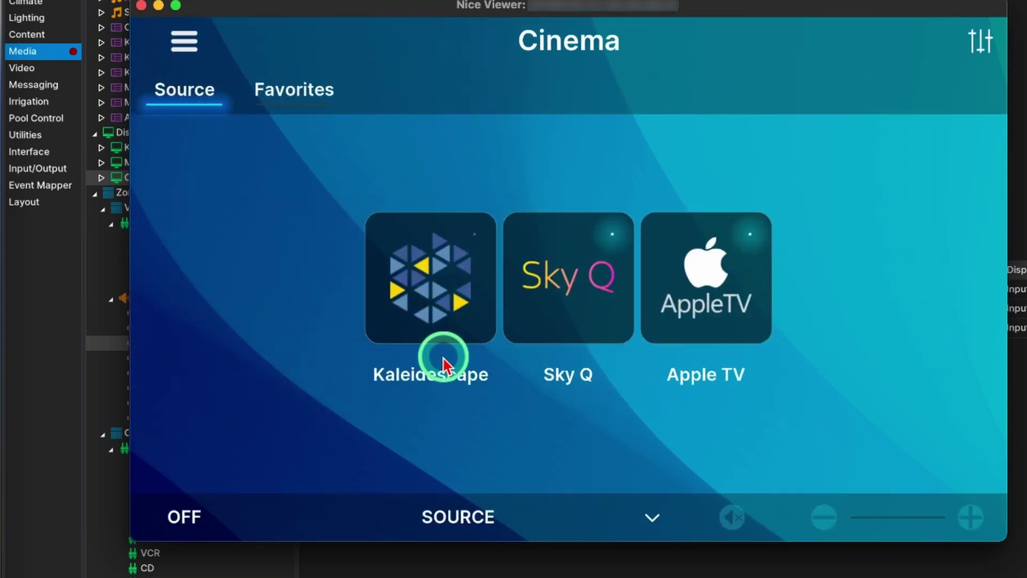
pyautogui.click(429, 274)
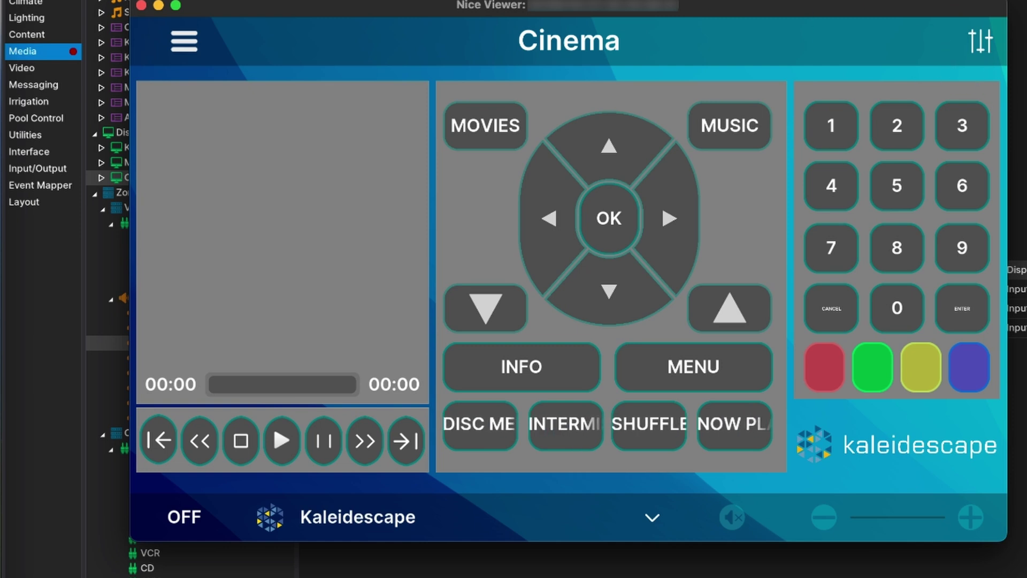
# - Return to Nice Configurator and show the virtual display for the Cinema Projector
pyautogui.press('super+w')
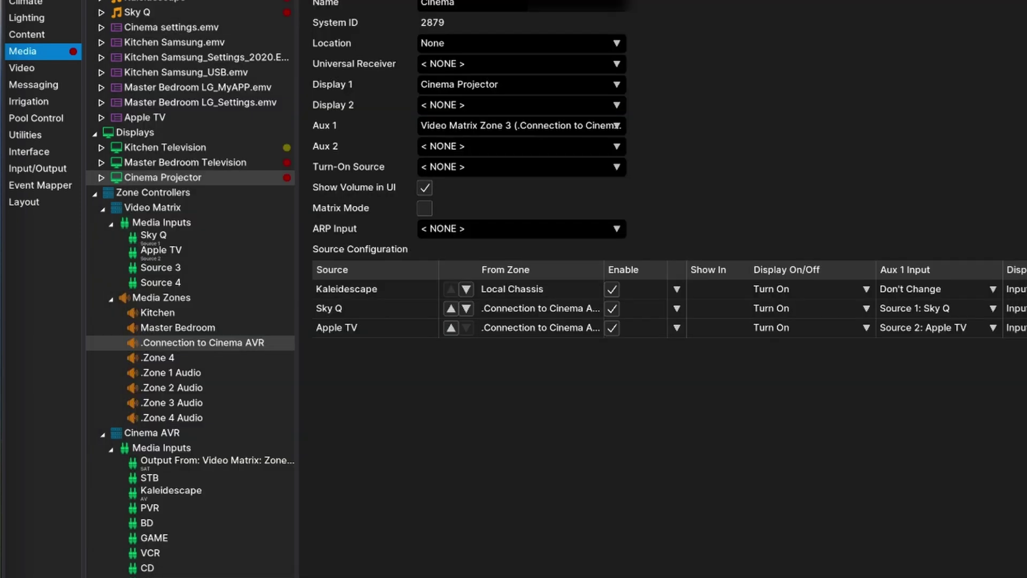
pyautogui.click(154, 179)
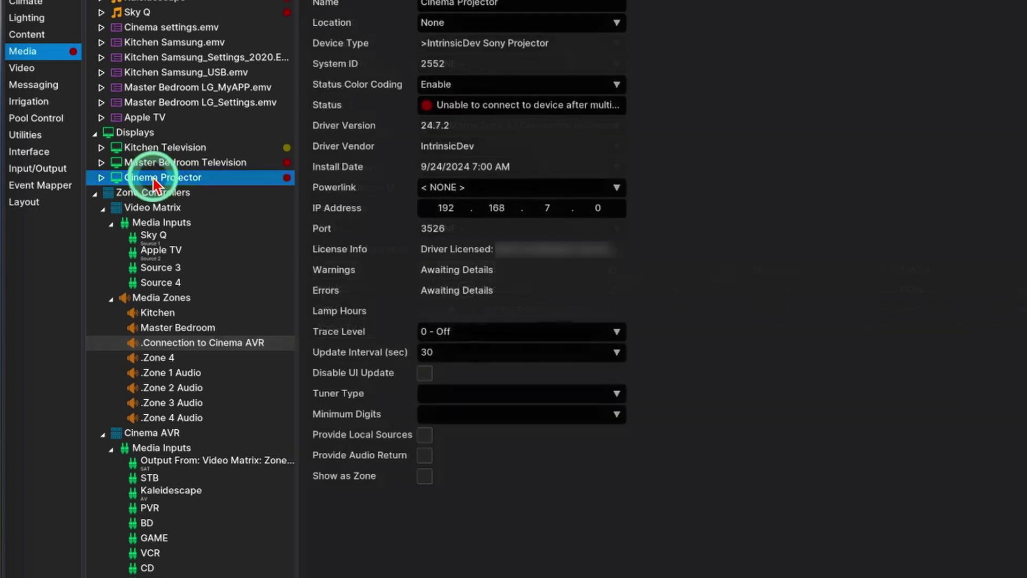
pyautogui.rightClick(153, 178)
pyautogui.press('Escape')
pyautogui.rightClick(154, 179)
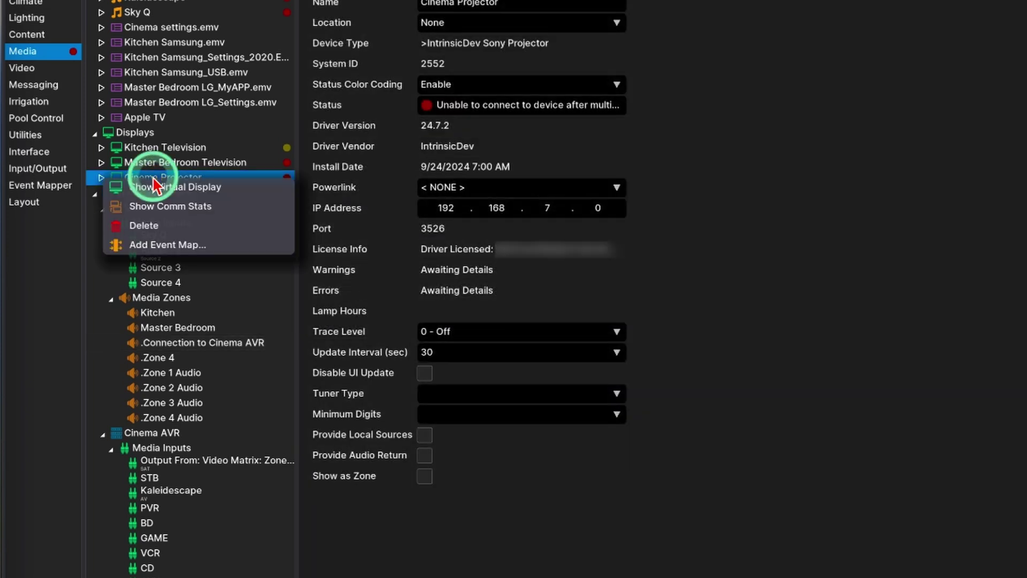
pyautogui.click(158, 187)
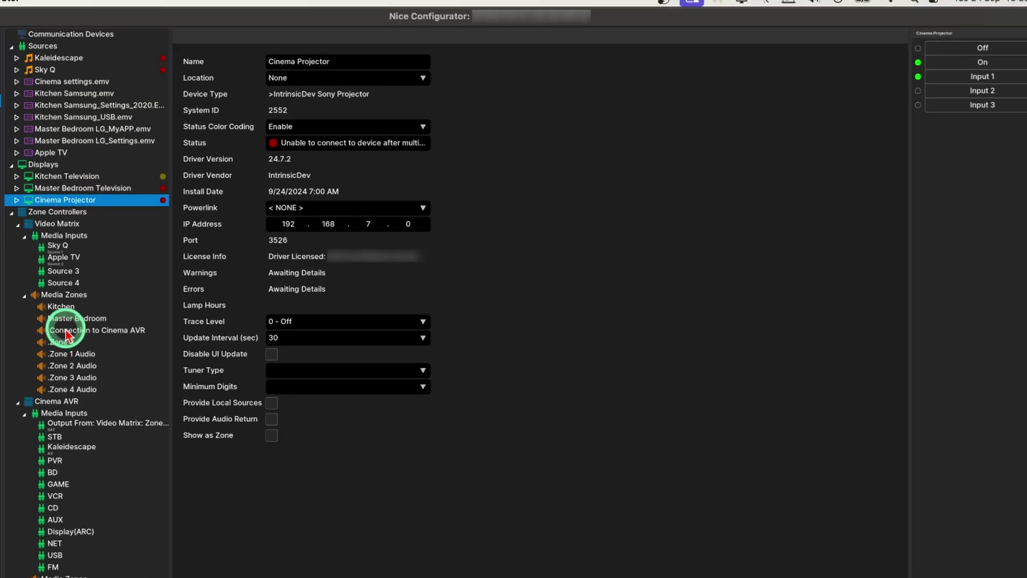
# - Show the virtual zones for .Connection to Cinema AVR and for the Cinema AVR's Cinema zone
pyautogui.click(66, 334)
pyautogui.rightClick(66, 336)
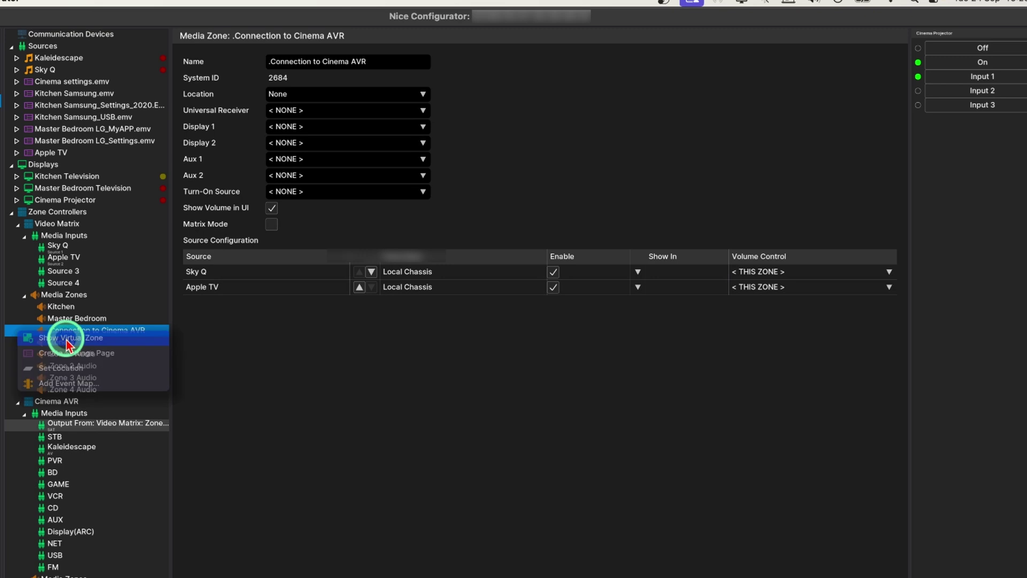
pyautogui.click(66, 338)
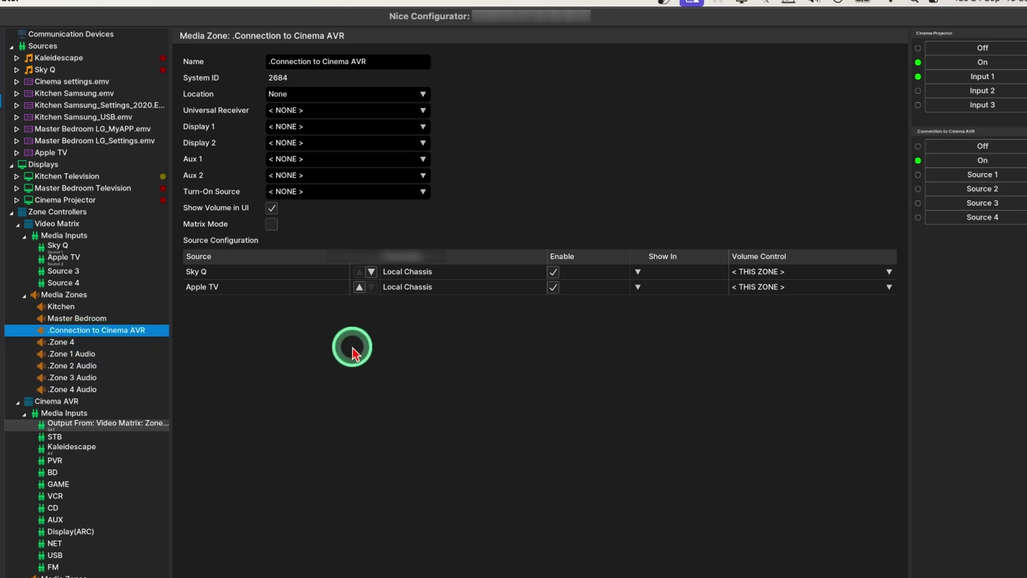
pyautogui.click(64, 541)
pyautogui.rightClick(62, 523)
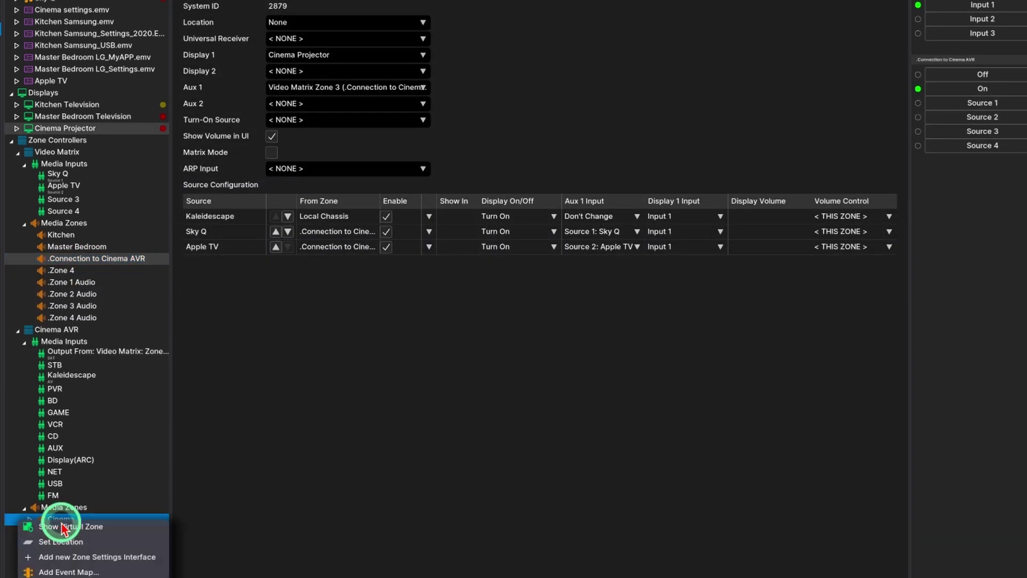
pyautogui.click(65, 528)
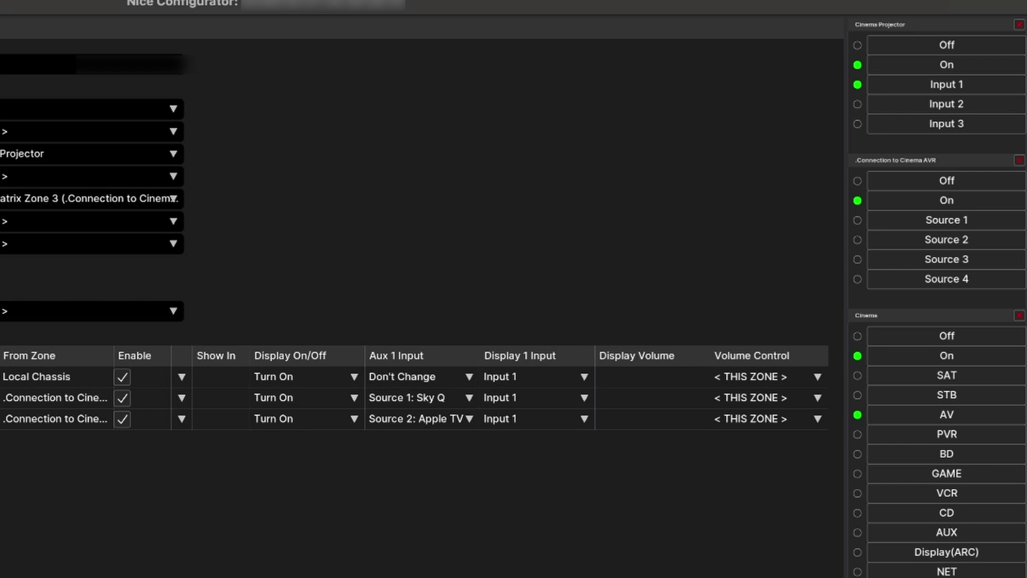
# - Switch to Nice Viewer and turn the Cinema zone off
pyautogui.click(268, 562)
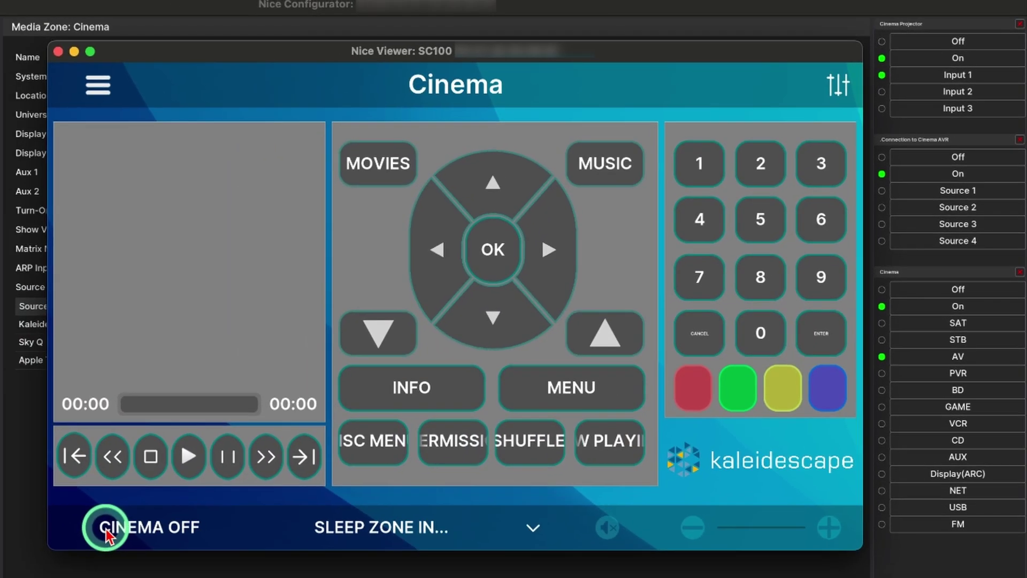
pyautogui.click(106, 531)
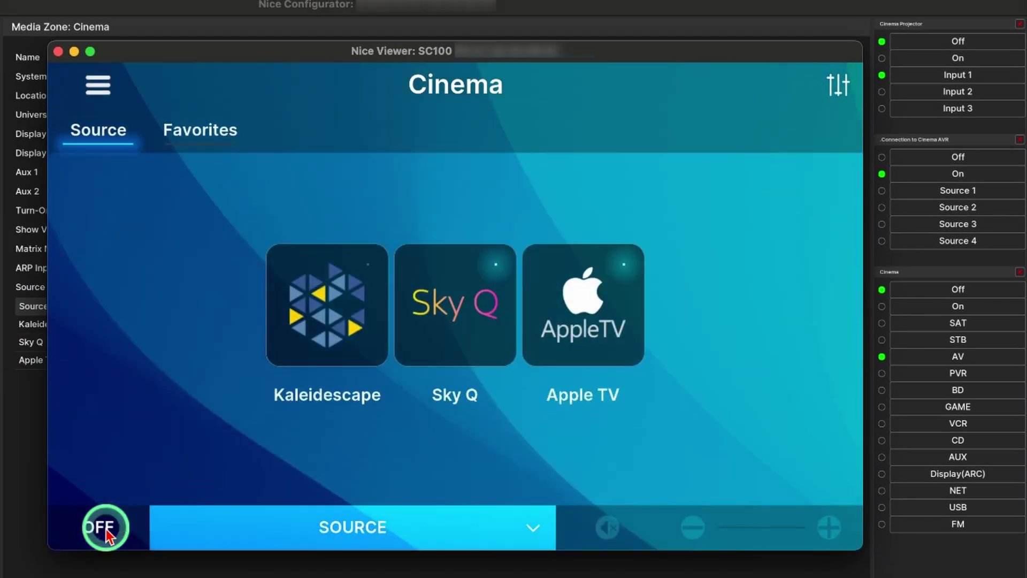
# - Test the Cinema zone's routing by selecting Sky Q and switching the source to Apple TV
pyautogui.click(444, 313)
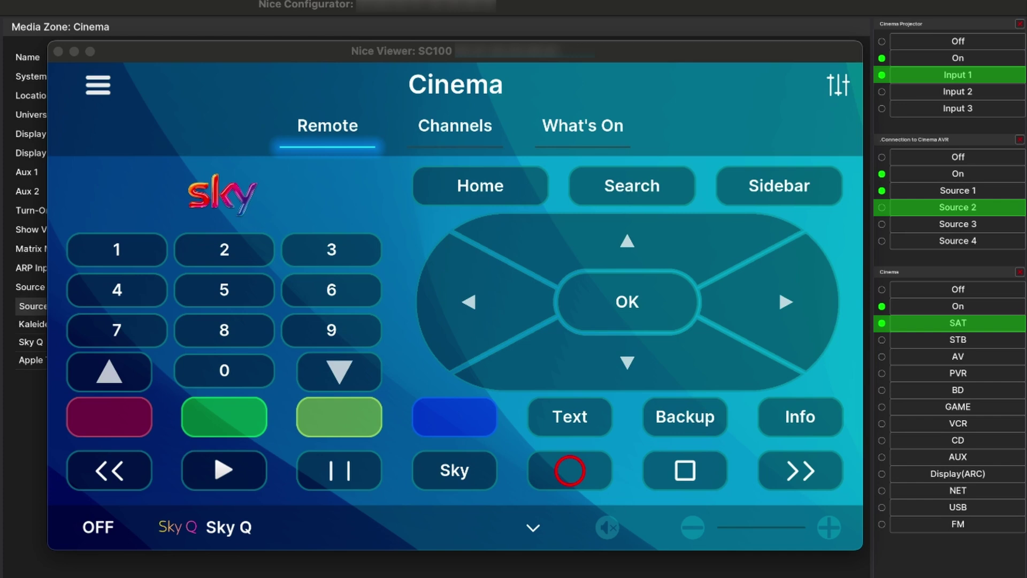
pyautogui.click(222, 527)
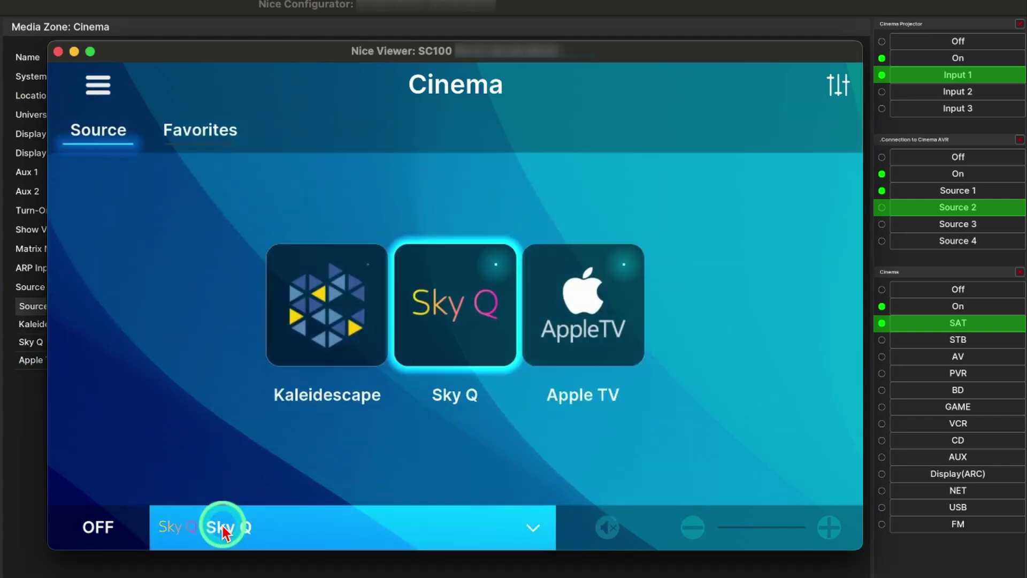
pyautogui.click(566, 305)
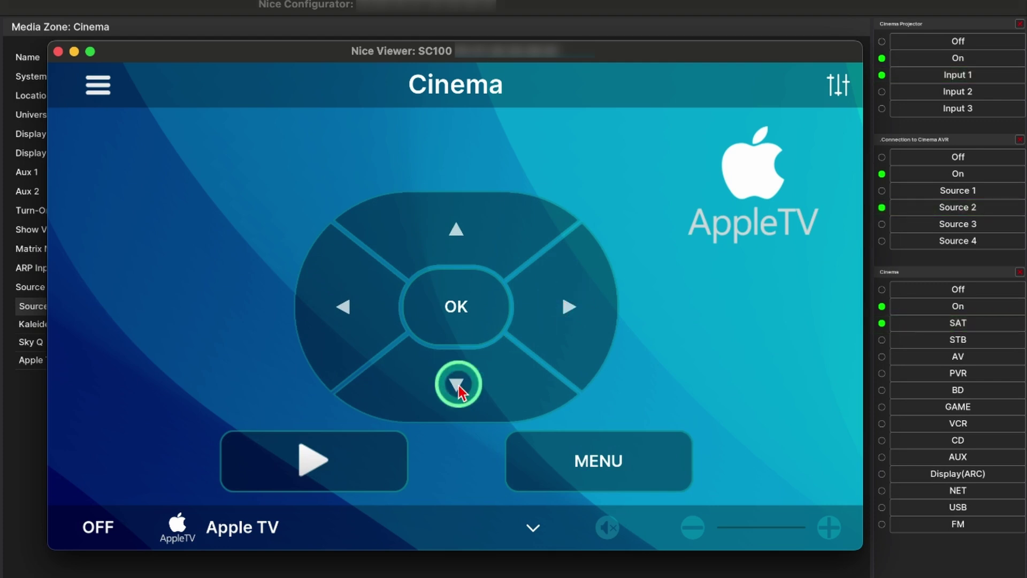
# - Switch the Cinema zone's source to Kaleidescape and turn the zone off
pyautogui.click(242, 528)
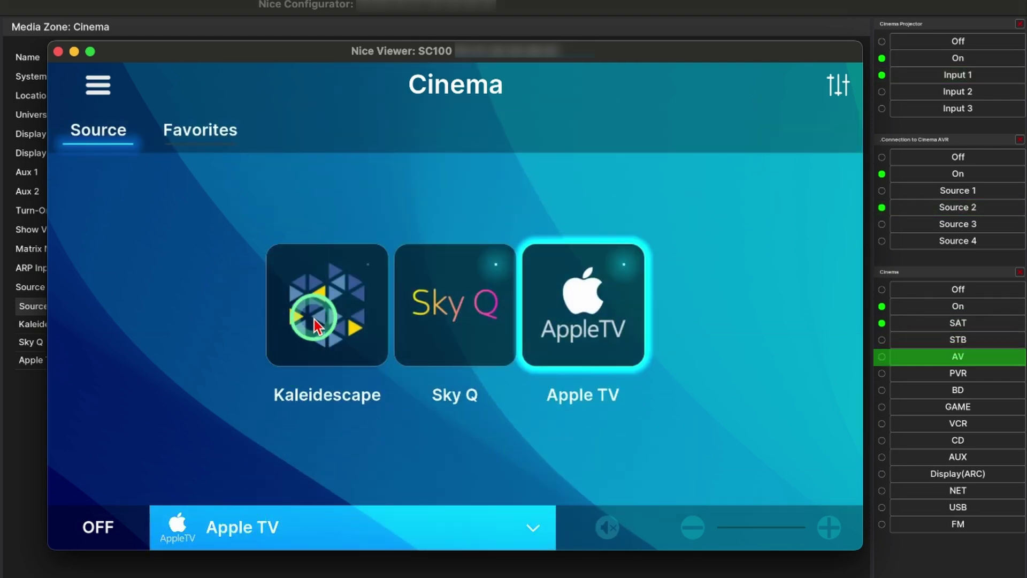
pyautogui.click(313, 323)
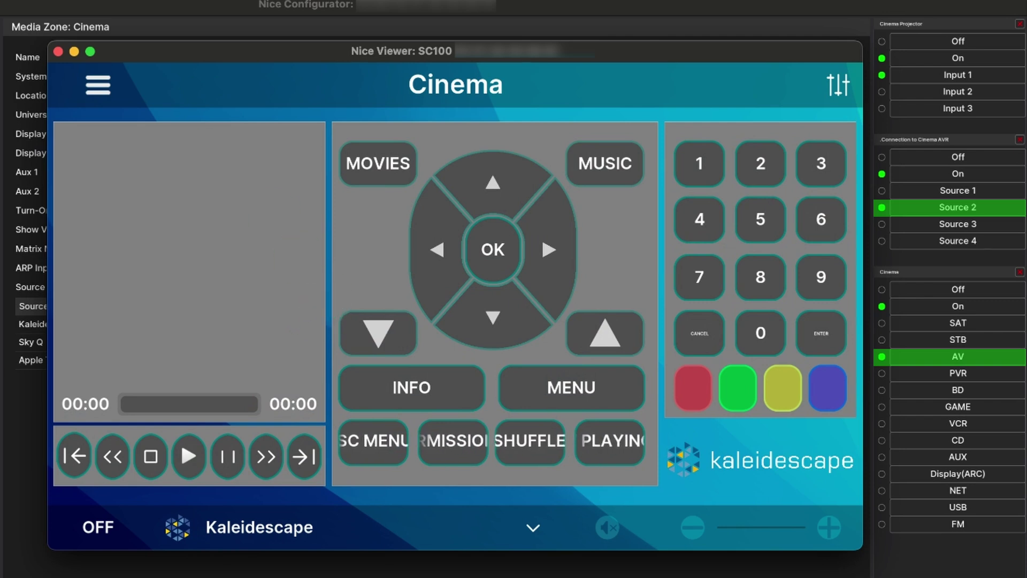
pyautogui.click(97, 527)
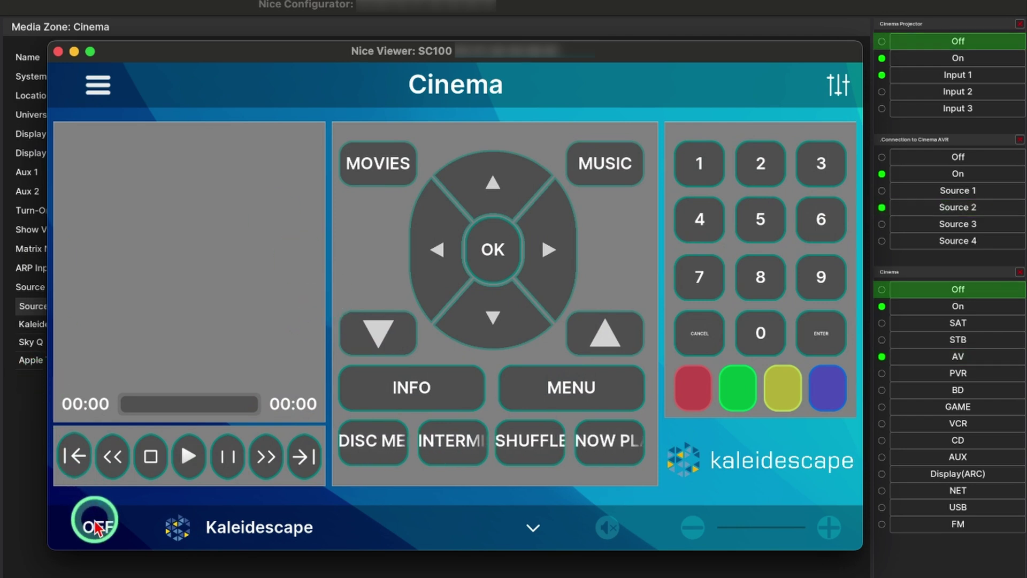